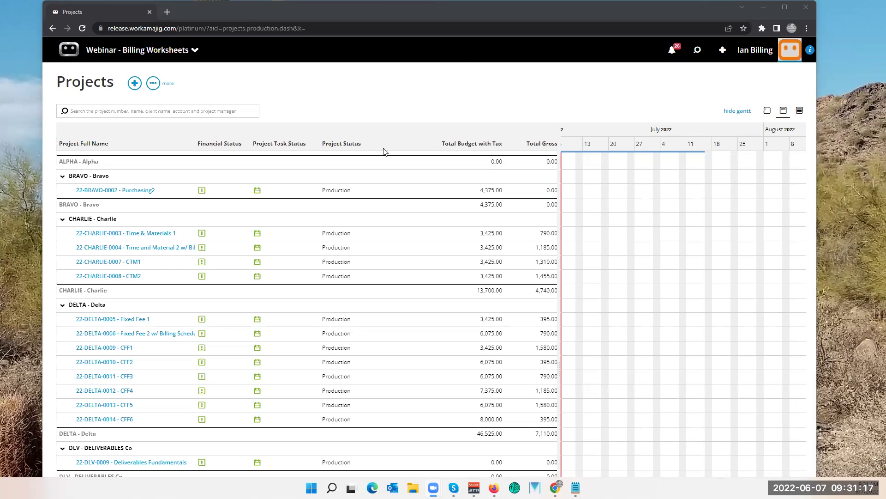
Step: Check the Bill Actuals and Advance Bill views in the billing of project 22-CHARLIE-0004
{"action": "left_click", "coordinate": [148, 250]}
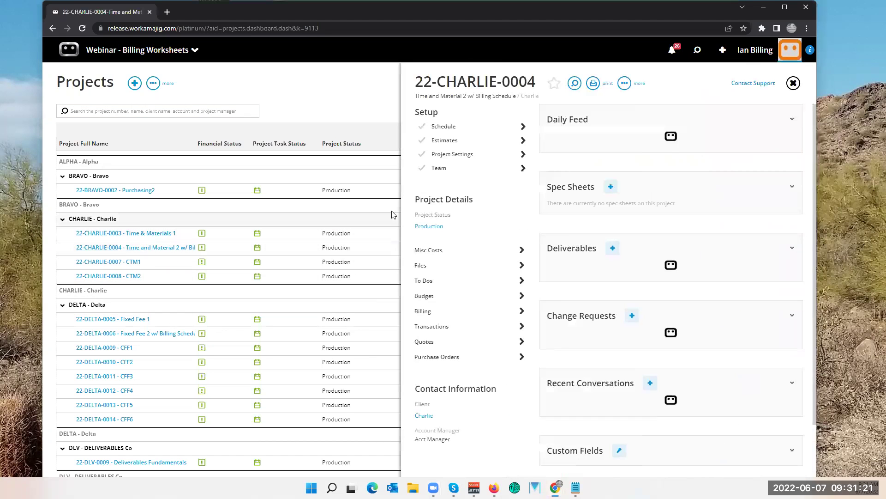
{"action": "left_click", "coordinate": [425, 314]}
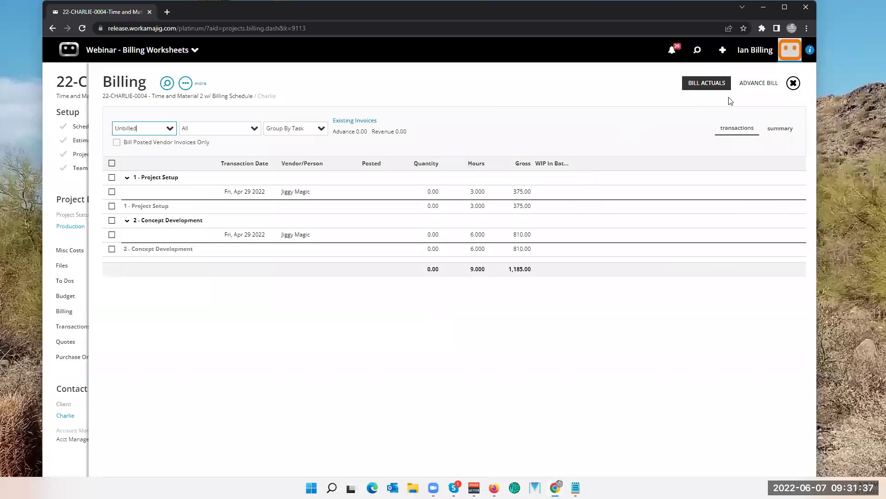
{"action": "left_click", "coordinate": [750, 84]}
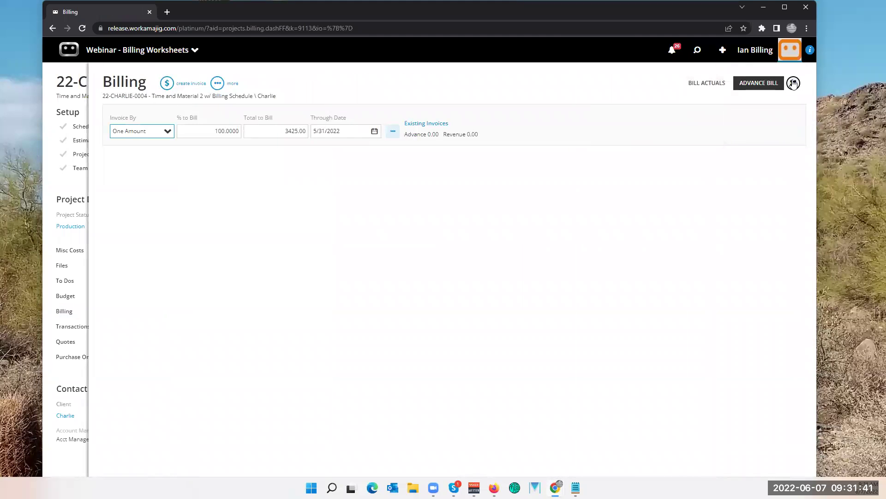
{"action": "left_click", "coordinate": [796, 83]}
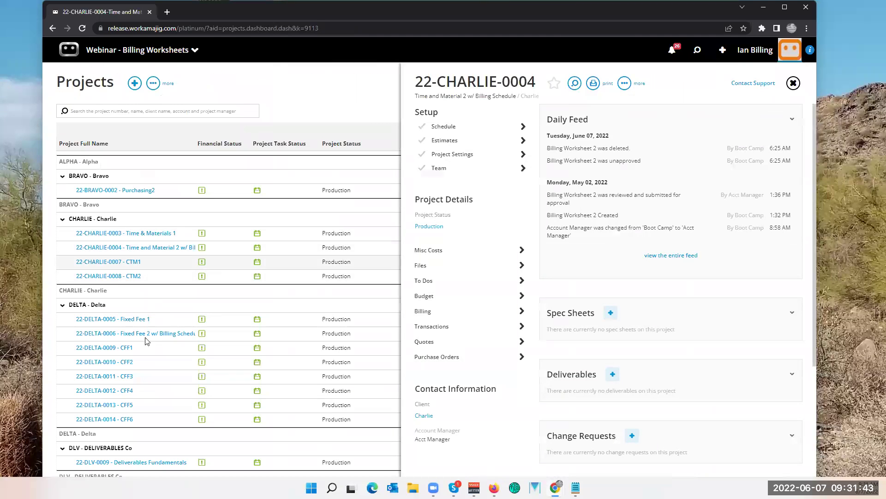
Step: Check the Fixed Fee and Bill Actuals views in the billing of project 22-DELTA-0005 - Fixed Fee 1
{"action": "left_click", "coordinate": [145, 318]}
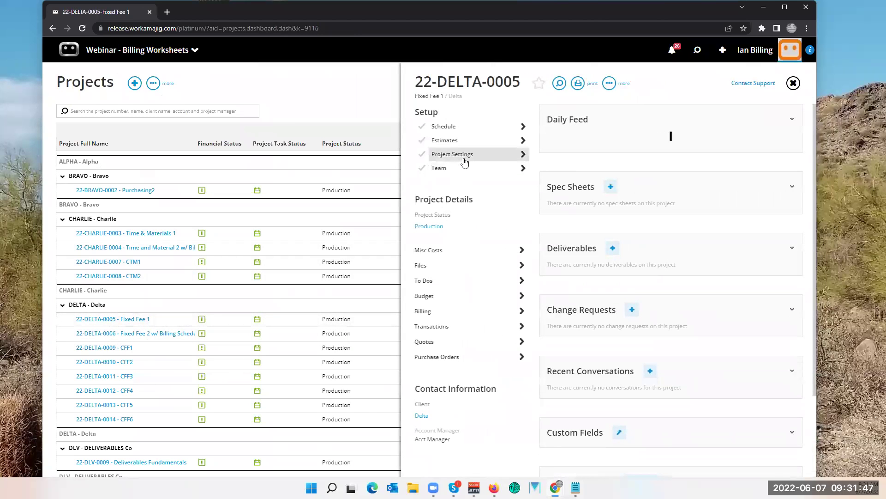
{"action": "left_click", "coordinate": [422, 311]}
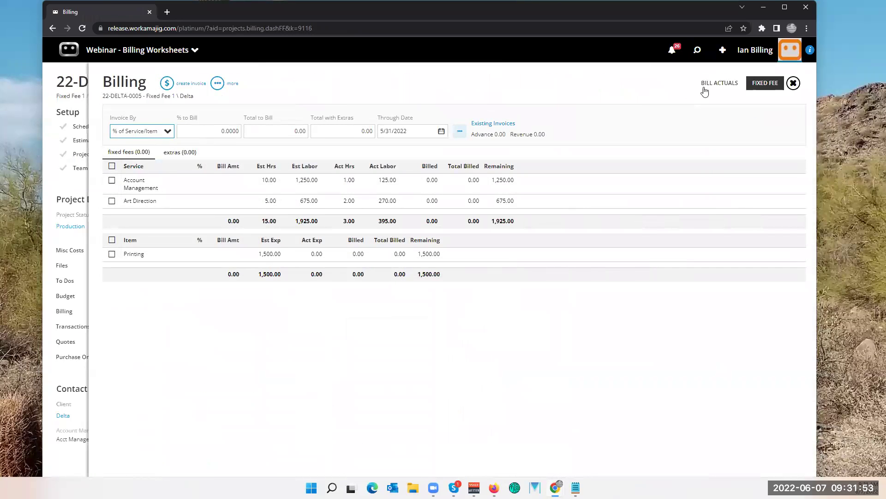
{"action": "left_click", "coordinate": [710, 83]}
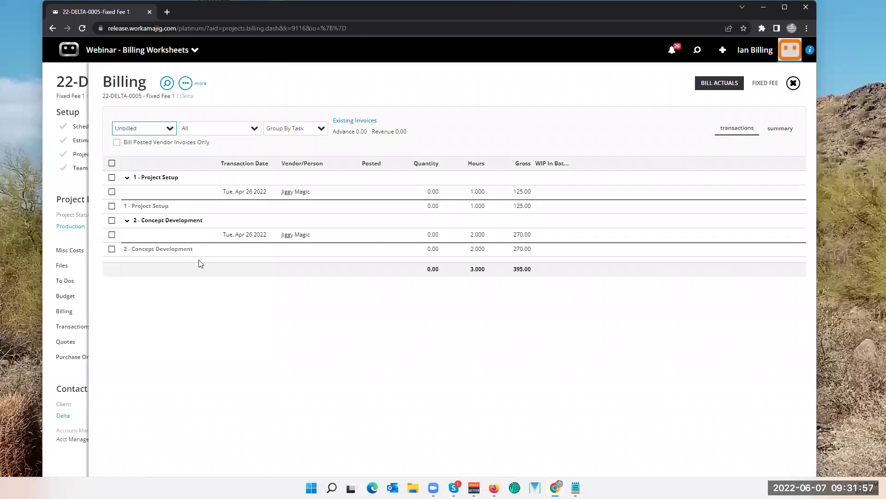
Step: Look through the new-record choices for the Billing section that offers a Billing Worksheet, and return to the projects list
{"action": "left_click", "coordinate": [723, 54]}
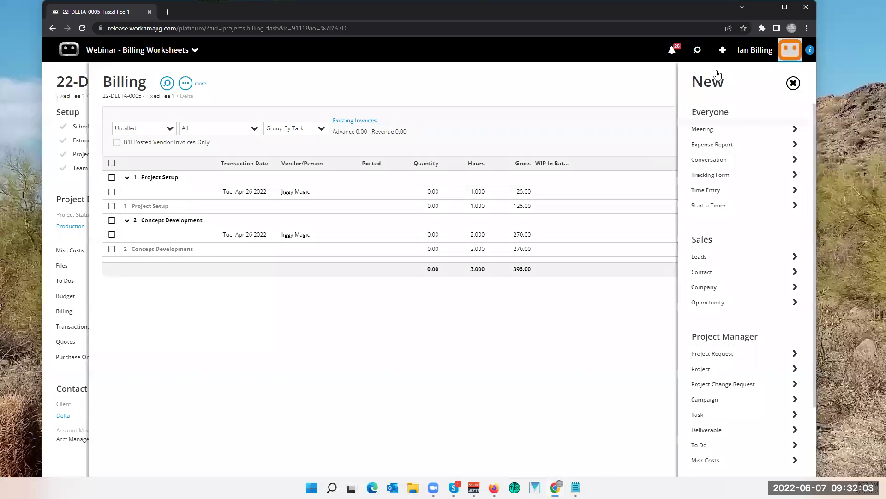
{"action": "scroll", "coordinate": [711, 175], "scroll_direction": "down", "scroll_amount": 1}
{"action": "scroll", "coordinate": [711, 436], "scroll_direction": "down", "scroll_amount": 6}
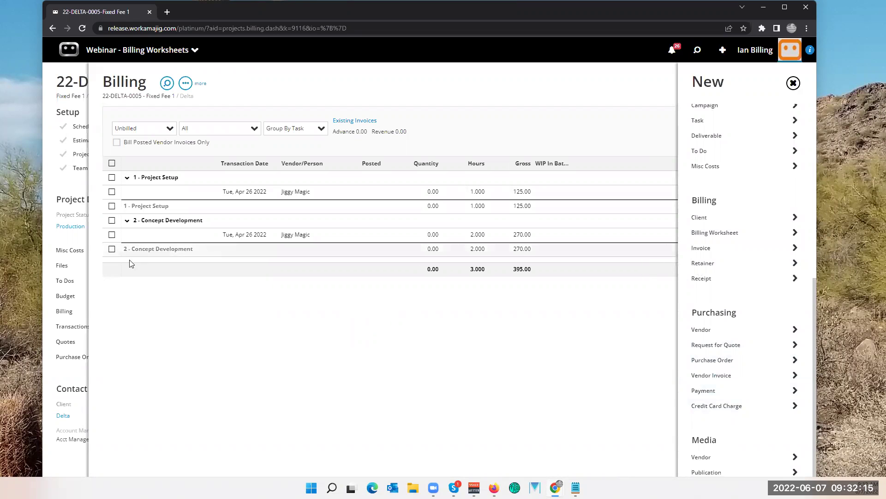
{"action": "left_click", "coordinate": [58, 191]}
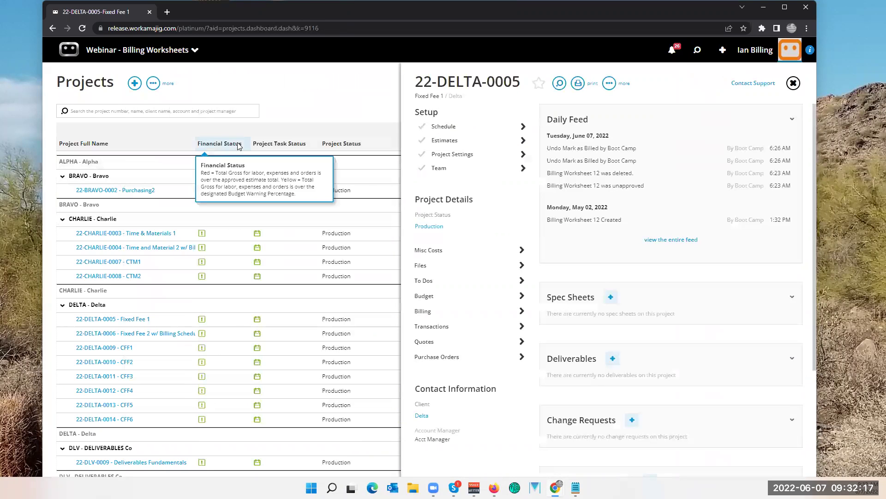
Step: Go to the Today - Billing page
{"action": "left_click", "coordinate": [174, 51]}
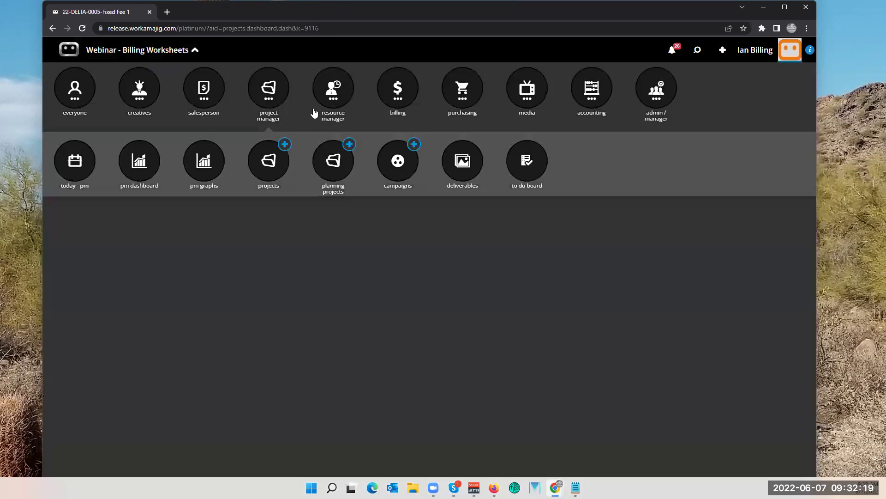
{"action": "left_click", "coordinate": [394, 98]}
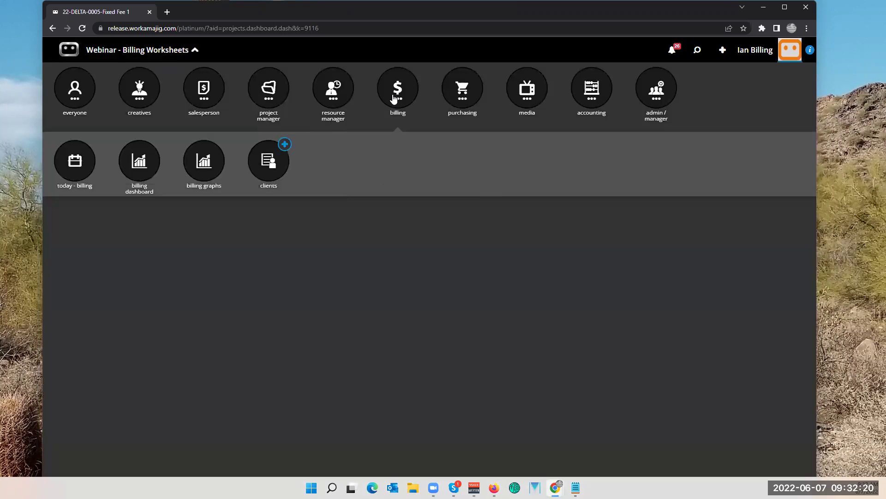
{"action": "left_click", "coordinate": [76, 176]}
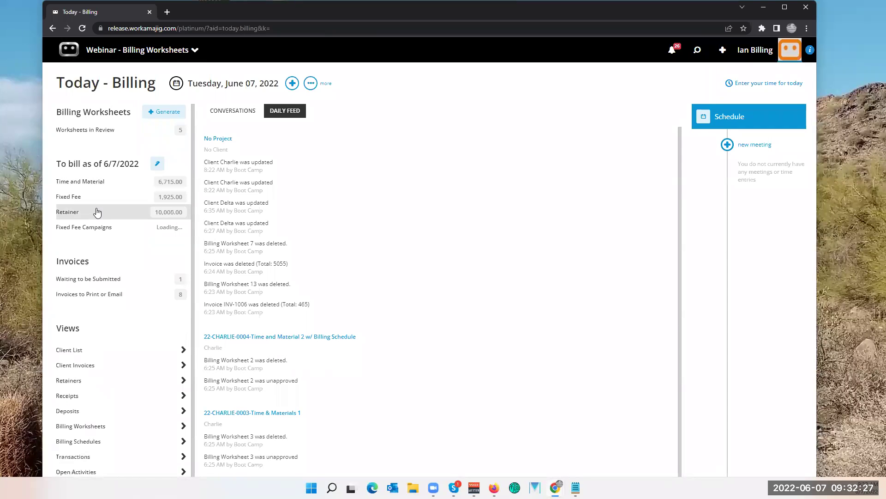
Step: Mark project 22-CHARLIE-0003 in the time and material mass billing list and view its additional search options
{"action": "left_click", "coordinate": [93, 186]}
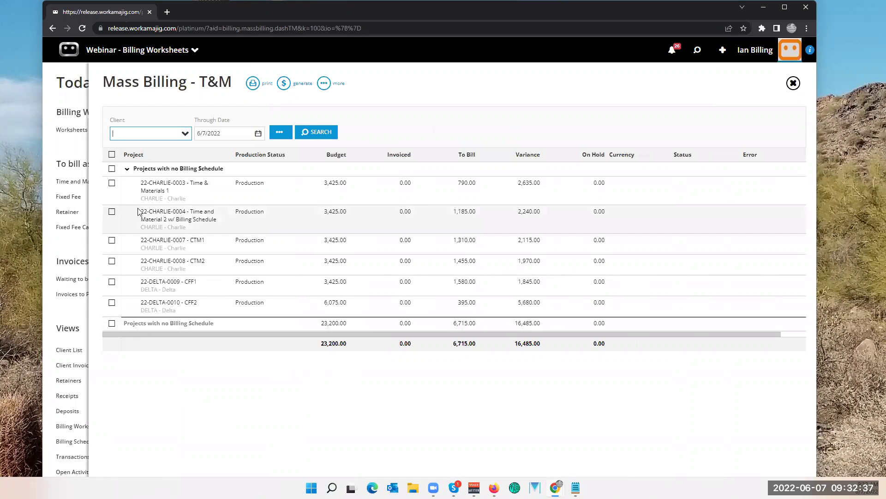
{"action": "left_click", "coordinate": [112, 183]}
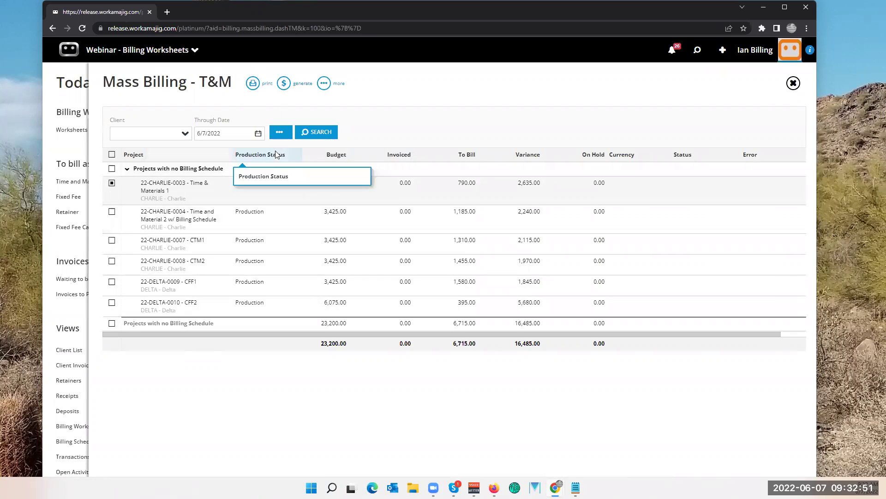
{"action": "left_click", "coordinate": [279, 132]}
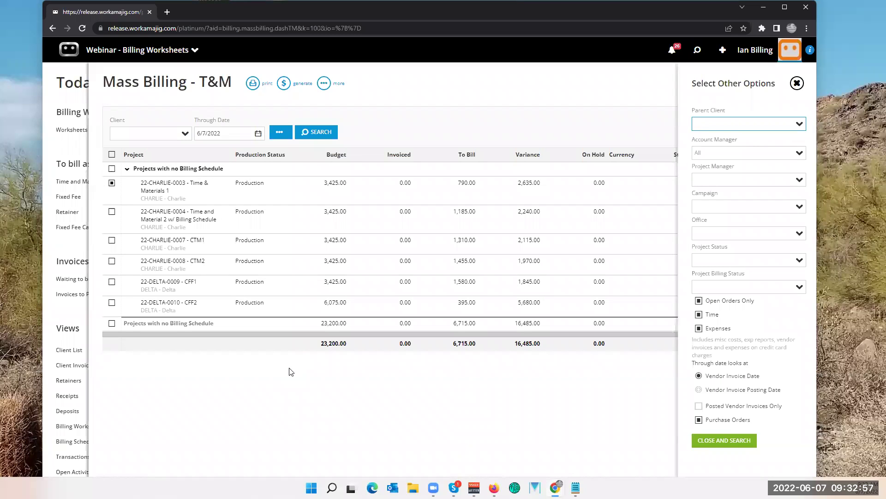
{"action": "left_click", "coordinate": [77, 252]}
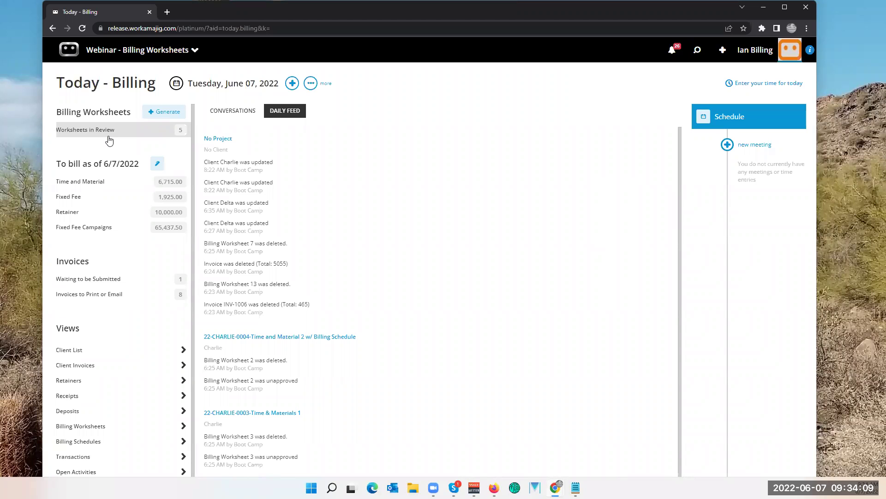
Step: Examine the list of billing worksheets in review and return to the billing overview
{"action": "left_click", "coordinate": [109, 131]}
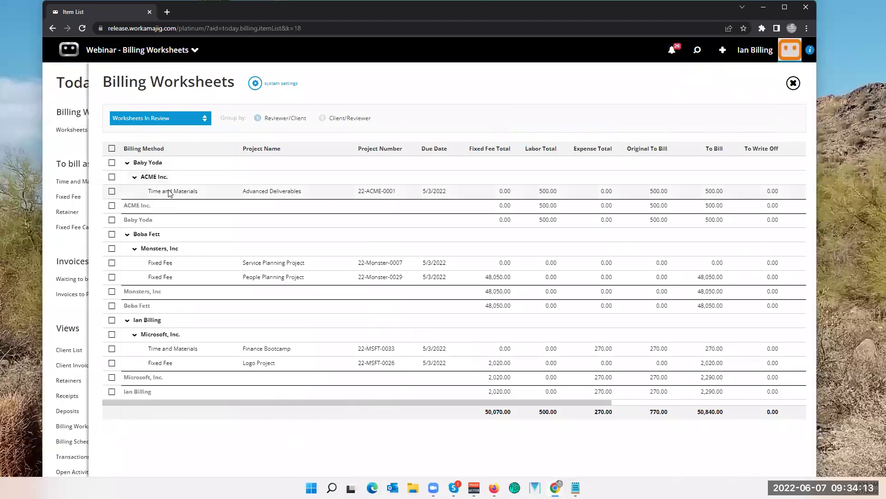
{"action": "left_click", "coordinate": [67, 154]}
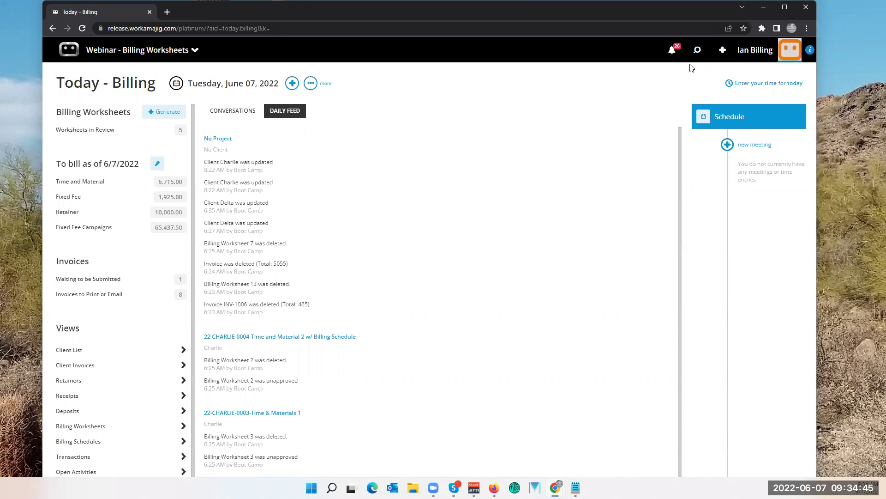
Step: Open the billing defaults of the recently used client Delta for editing
{"action": "left_click", "coordinate": [697, 50]}
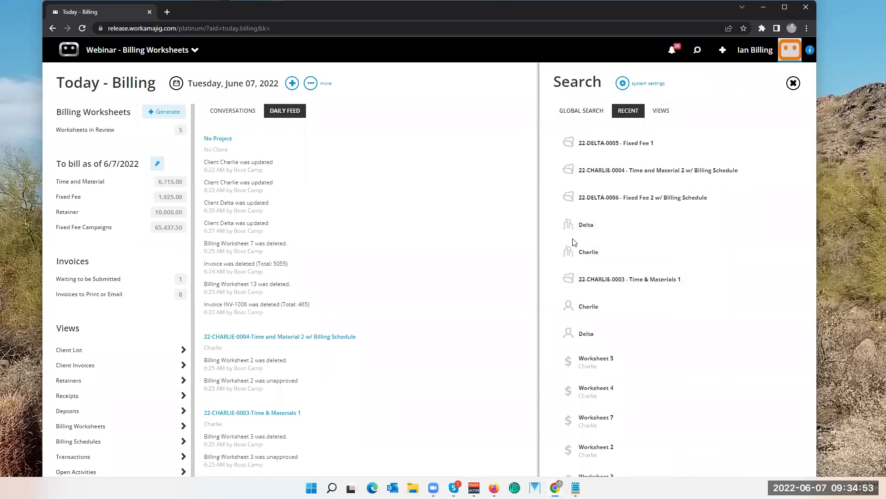
{"action": "left_click", "coordinate": [584, 235]}
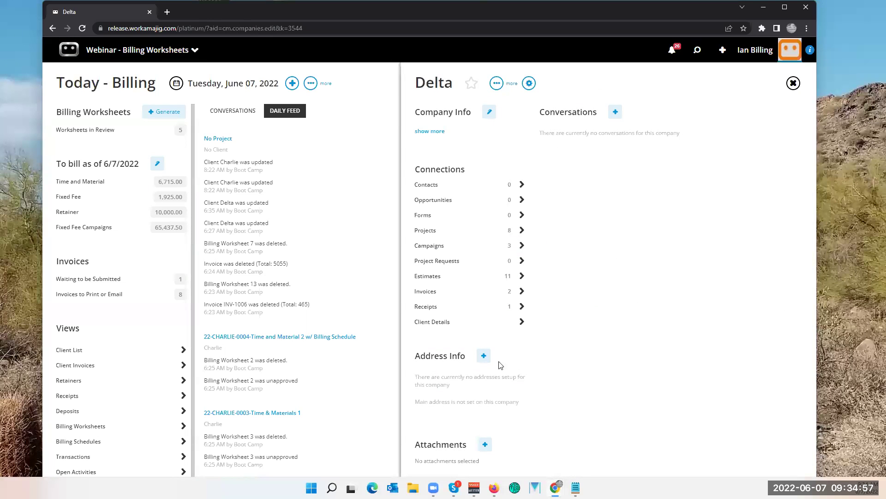
{"action": "left_click", "coordinate": [463, 326]}
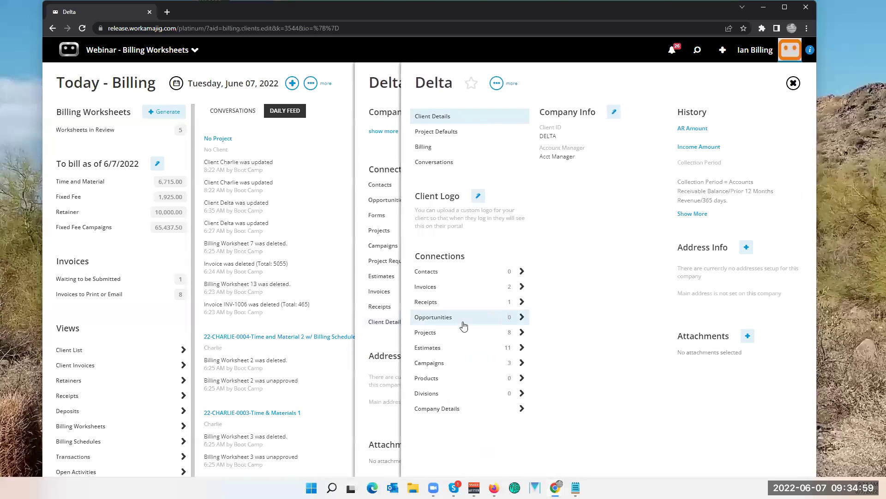
{"action": "left_click", "coordinate": [446, 152]}
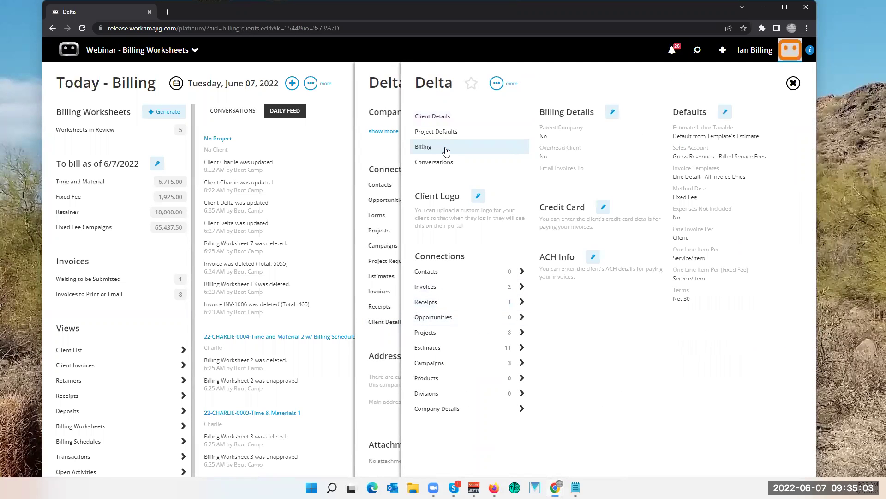
{"action": "left_click", "coordinate": [729, 112]}
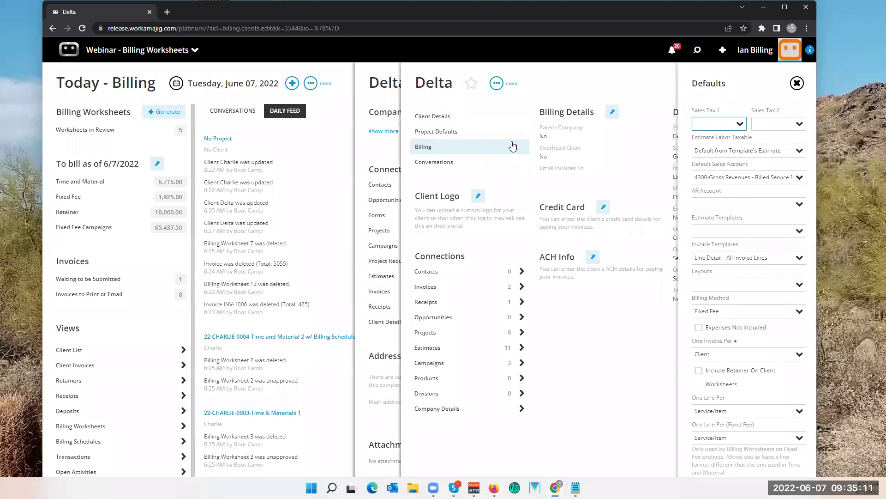
Step: Set Delta's default billing method to Fixed Fee with Expenses Not Included, and check the One Invoice Per choices
{"action": "left_click", "coordinate": [800, 314]}
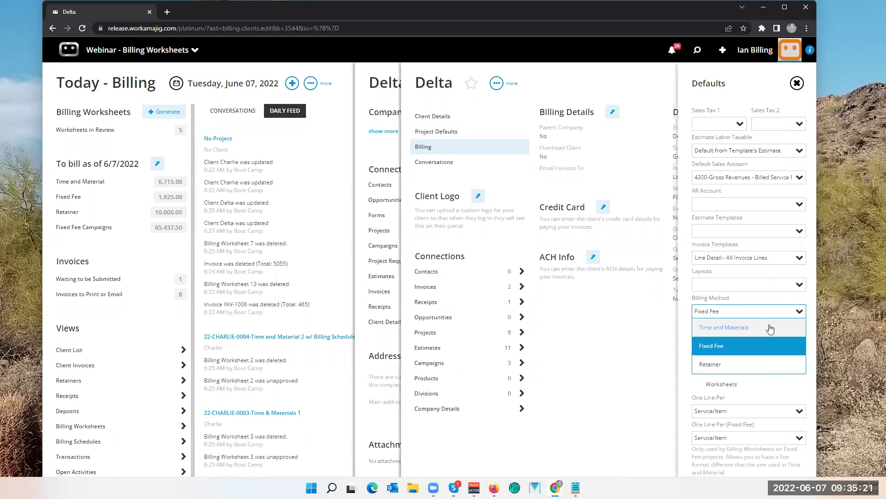
{"action": "left_click", "coordinate": [770, 347]}
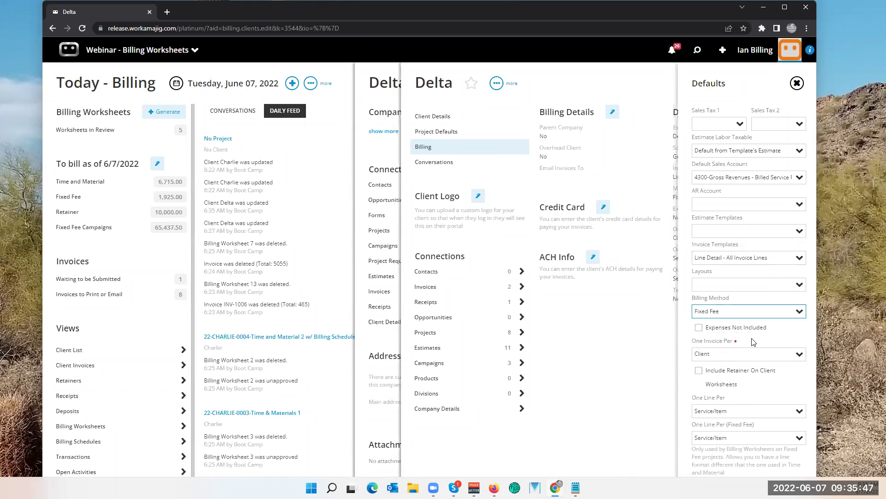
{"action": "left_click", "coordinate": [797, 354]}
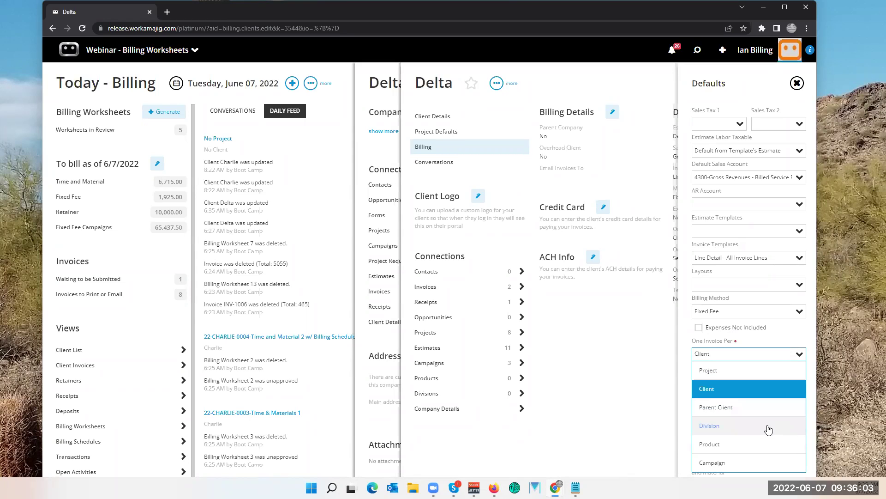
{"action": "left_click", "coordinate": [790, 339]}
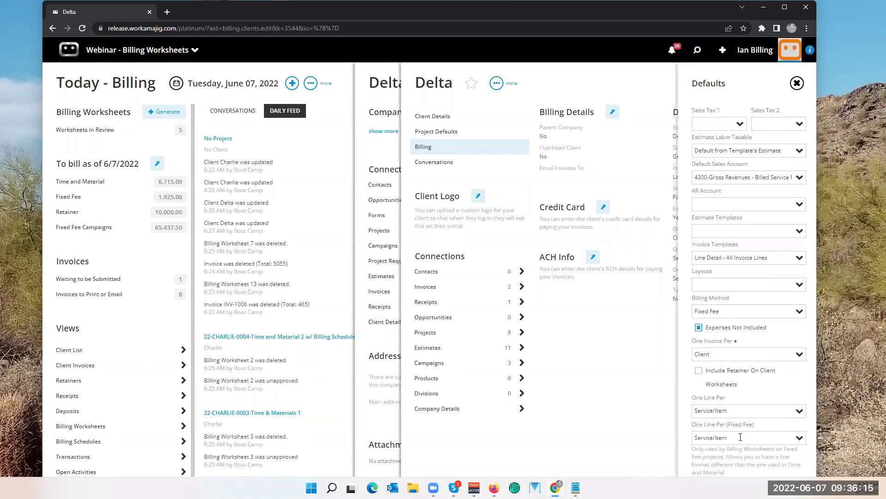
Step: Maximize the browser window and examine the One Line Per (Fixed Fee) choices and the Add Top Project Line option in Delta's defaults
{"action": "left_click", "coordinate": [798, 442]}
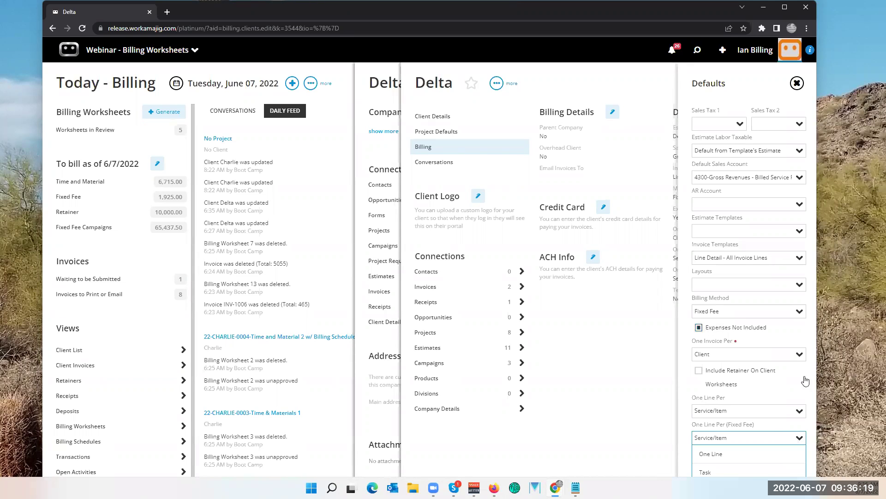
{"action": "left_click", "coordinate": [789, 13]}
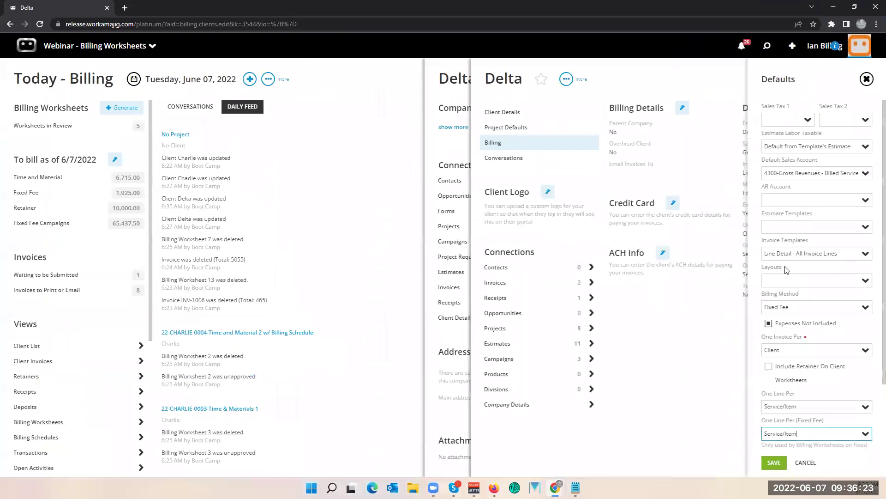
{"action": "scroll", "coordinate": [787, 269], "scroll_direction": "down", "scroll_amount": 2}
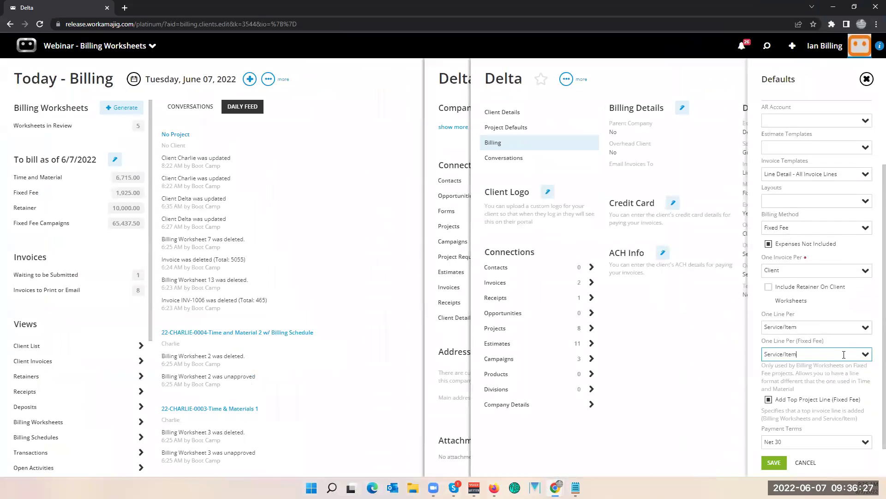
{"action": "left_click", "coordinate": [870, 355]}
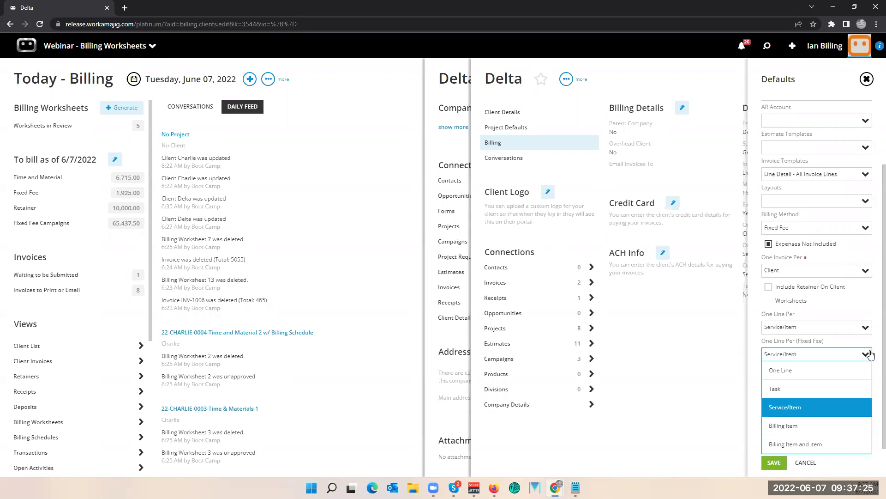
{"action": "left_click", "coordinate": [850, 351]}
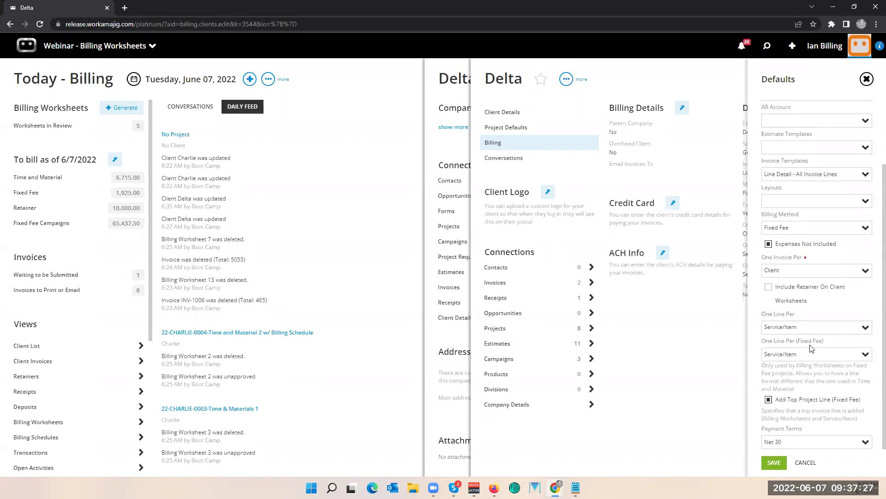
{"action": "scroll", "coordinate": [796, 402], "scroll_direction": "up", "scroll_amount": 2}
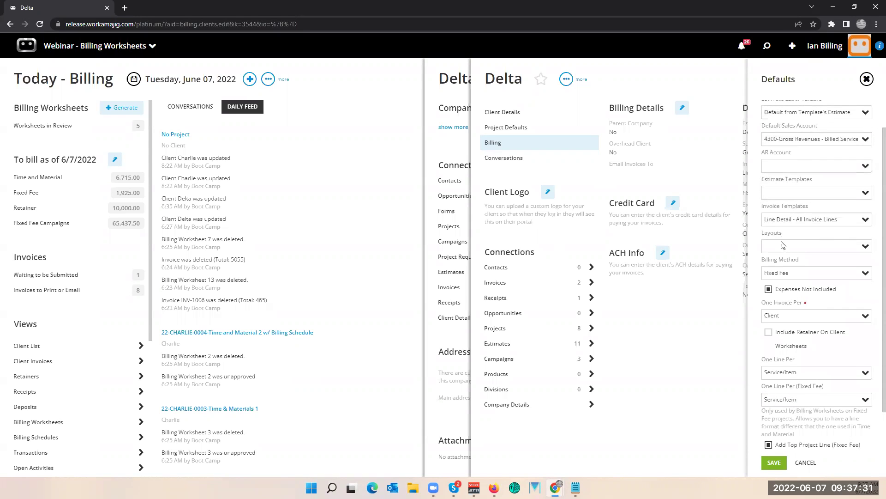
{"action": "scroll", "coordinate": [758, 378], "scroll_direction": "down", "scroll_amount": 2}
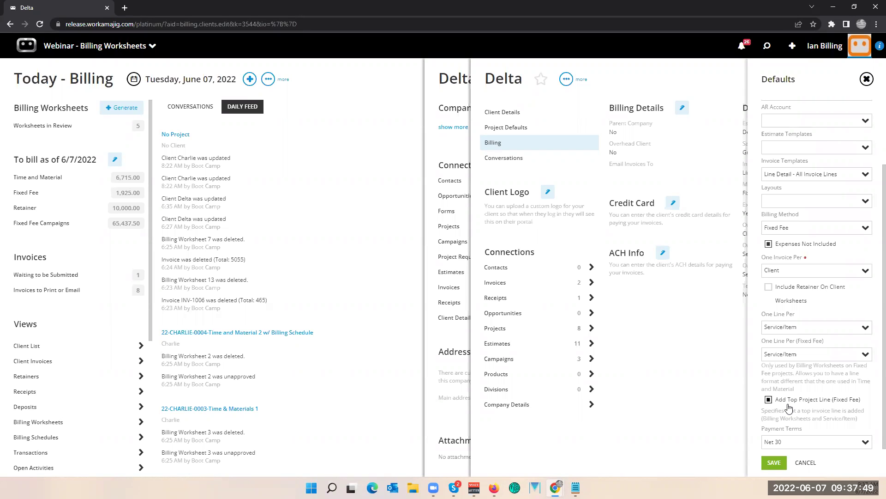
Step: Leave Delta's billing defaults without saving the changes and return to the billing overview
{"action": "scroll", "coordinate": [788, 408], "scroll_direction": "up", "scroll_amount": 2}
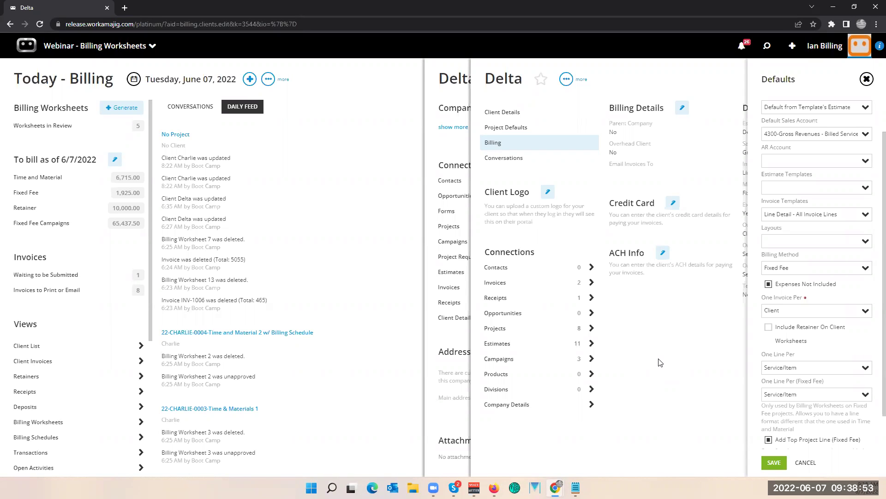
{"action": "left_click", "coordinate": [349, 195]}
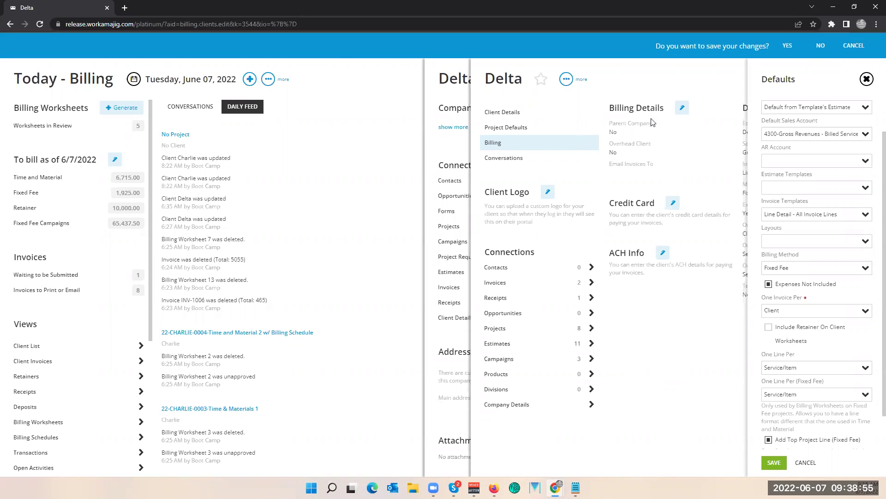
{"action": "left_click", "coordinate": [828, 49]}
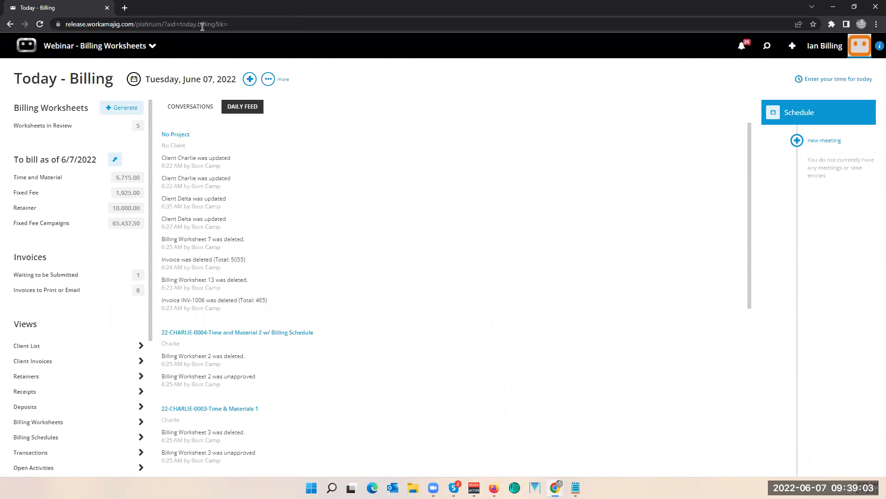
Step: Examine the client invoice options among the advanced transaction preferences in System Setup, and close the preferences
{"action": "left_click", "coordinate": [117, 50]}
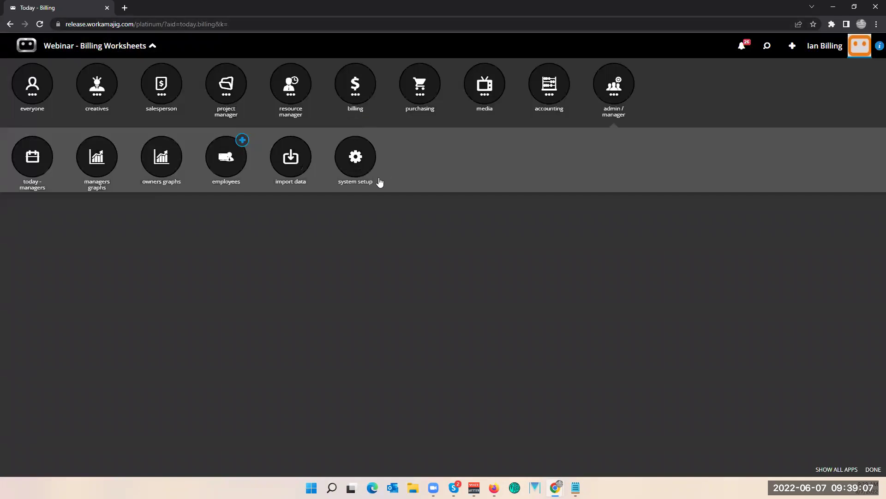
{"action": "left_click", "coordinate": [362, 173]}
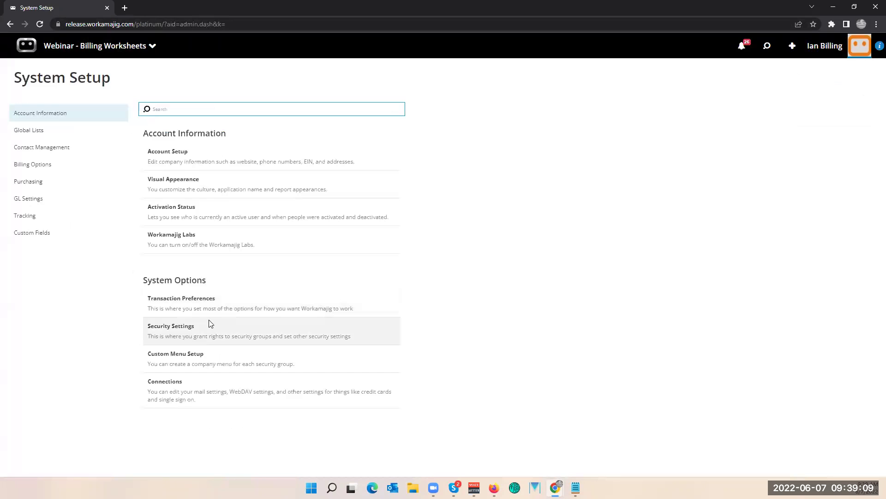
{"action": "left_click", "coordinate": [198, 306]}
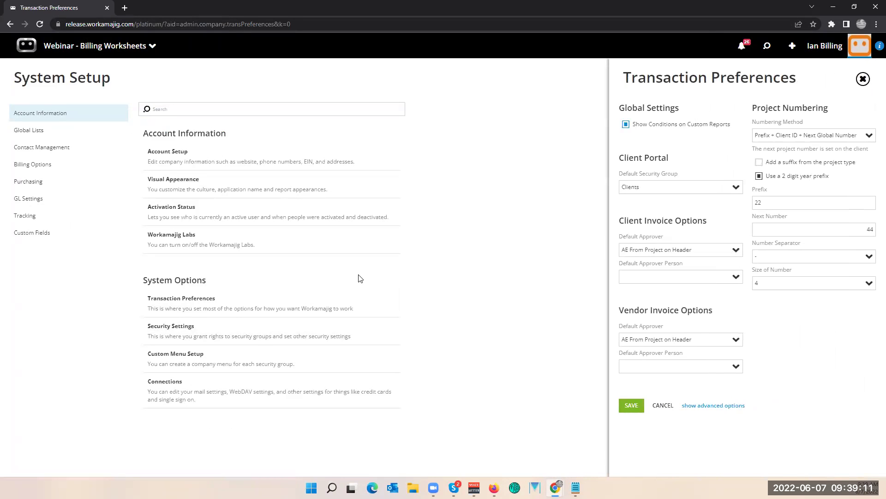
{"action": "left_click", "coordinate": [697, 405]}
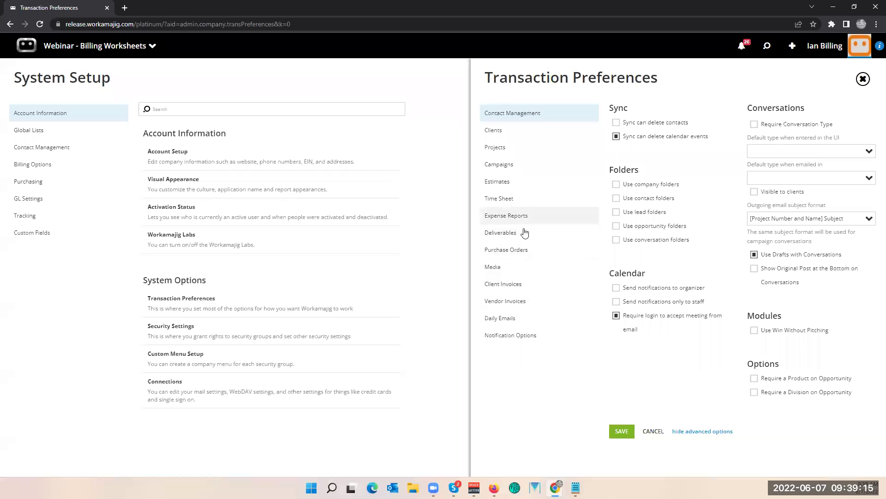
{"action": "left_click", "coordinate": [525, 286]}
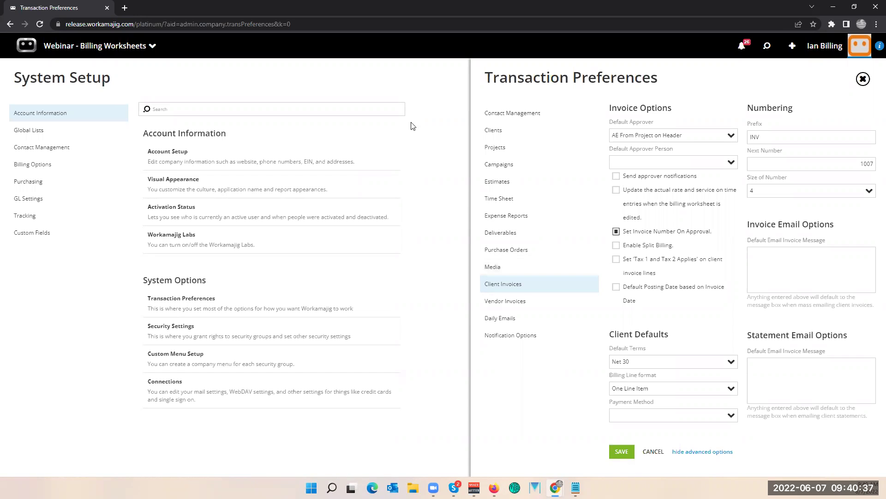
{"action": "left_click", "coordinate": [415, 94]}
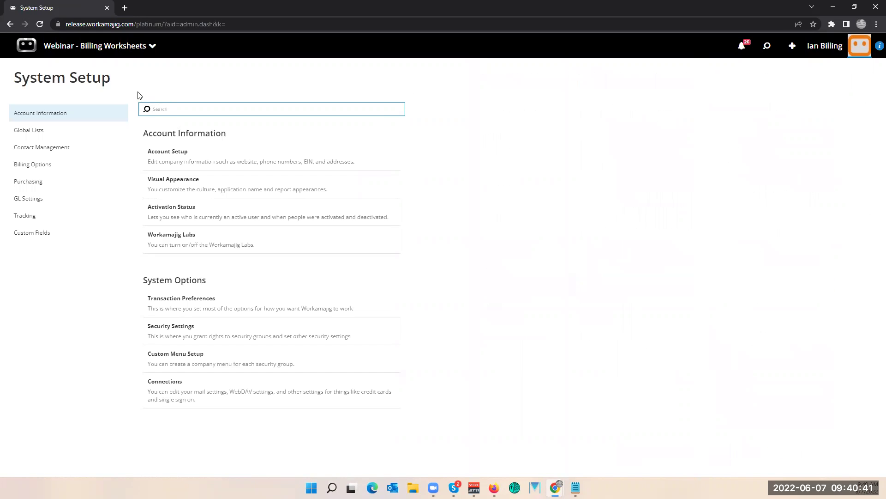
Step: Open Delta's project 22-DELTA-0005 - Fixed Fee 1 from the project manager's projects list
{"action": "left_click", "coordinate": [116, 51]}
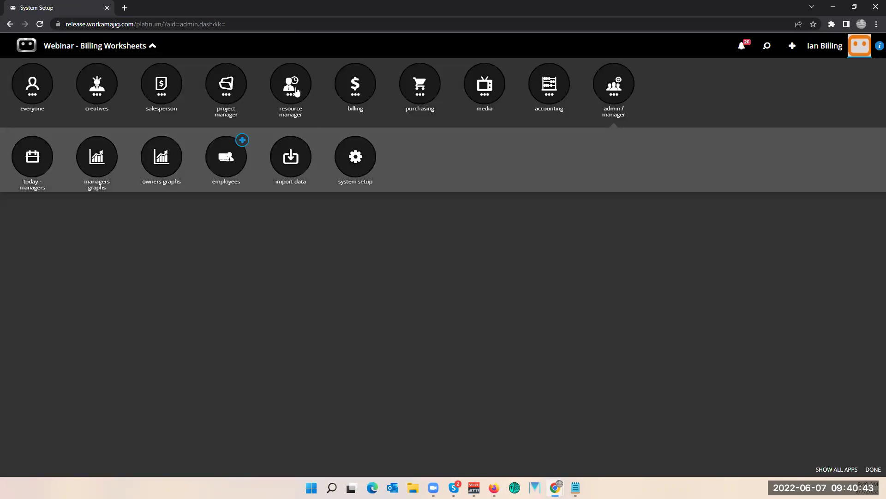
{"action": "left_click", "coordinate": [233, 100]}
{"action": "left_click", "coordinate": [227, 159]}
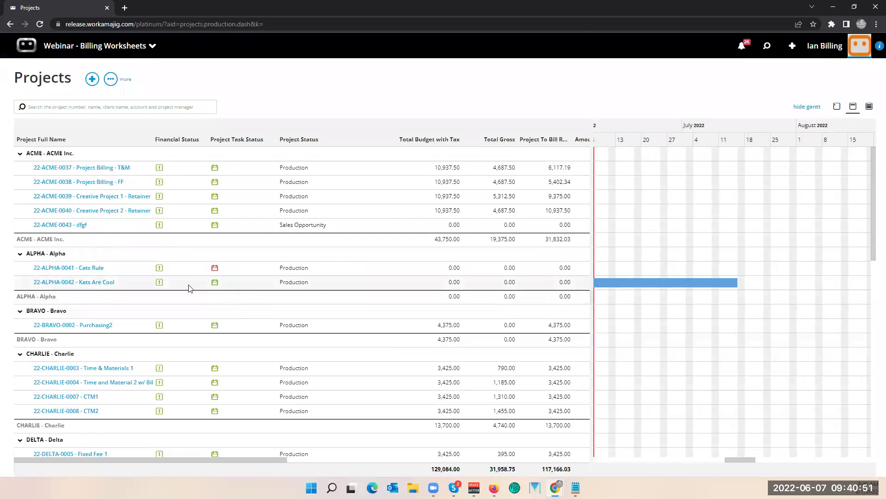
{"action": "scroll", "coordinate": [188, 288], "scroll_direction": "down", "scroll_amount": 3}
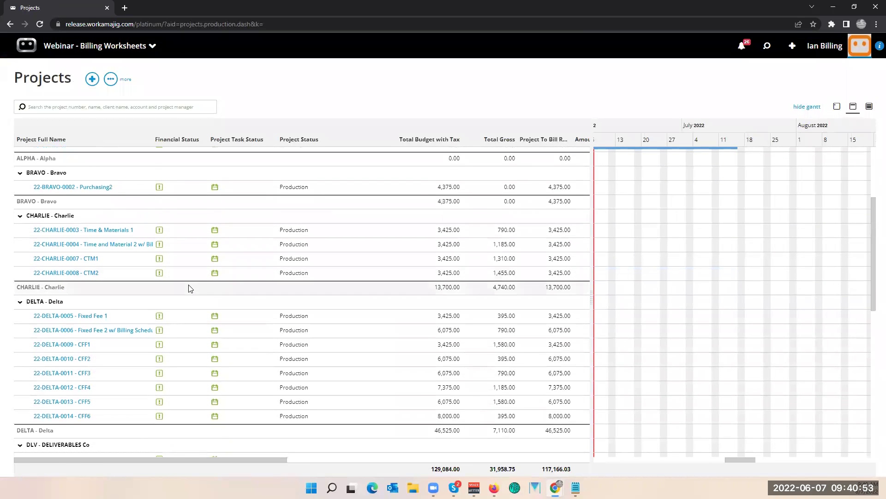
{"action": "scroll", "coordinate": [188, 288], "scroll_direction": "up", "scroll_amount": 2}
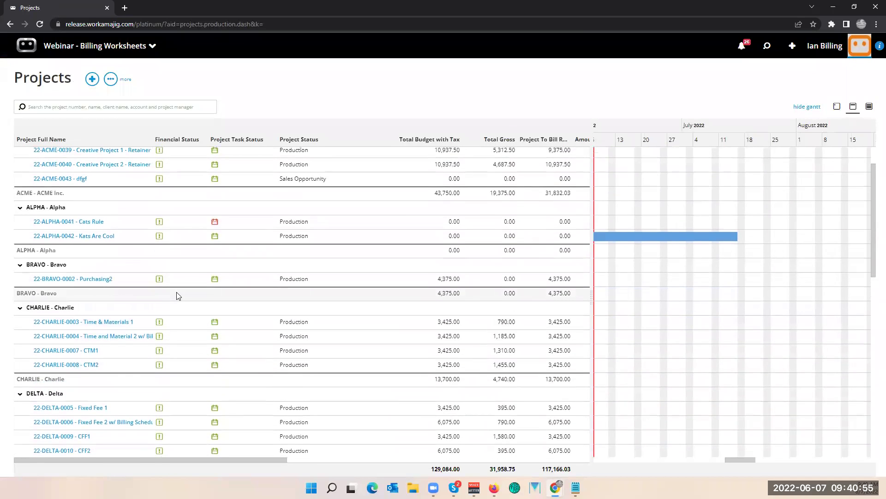
{"action": "scroll", "coordinate": [179, 295], "scroll_direction": "down", "scroll_amount": 2}
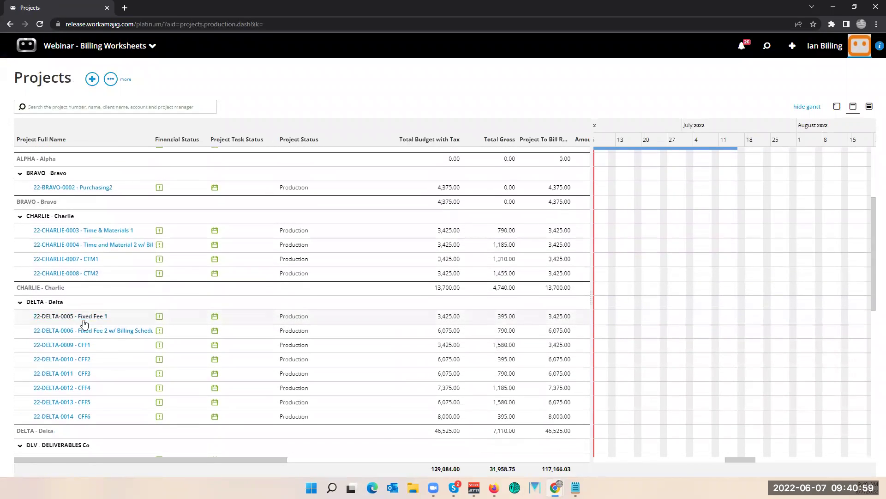
{"action": "left_click", "coordinate": [83, 318]}
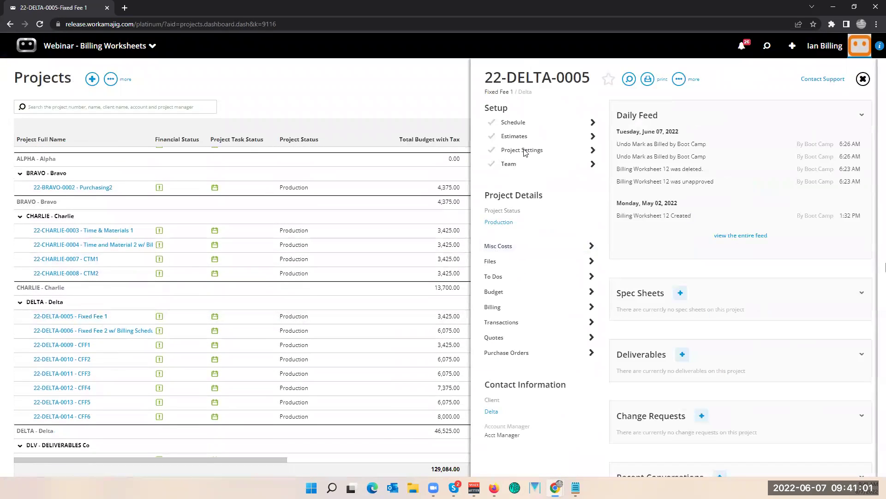
Step: Examine the Fixed Fee 1 project's billing options, including the Billing Method choices and Expenses Are Not Included, and close its settings
{"action": "left_click", "coordinate": [525, 151]}
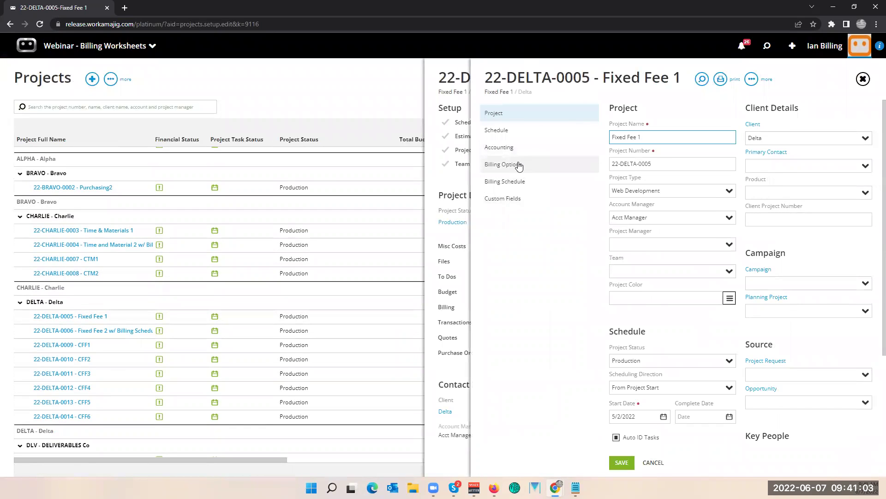
{"action": "left_click", "coordinate": [518, 164]}
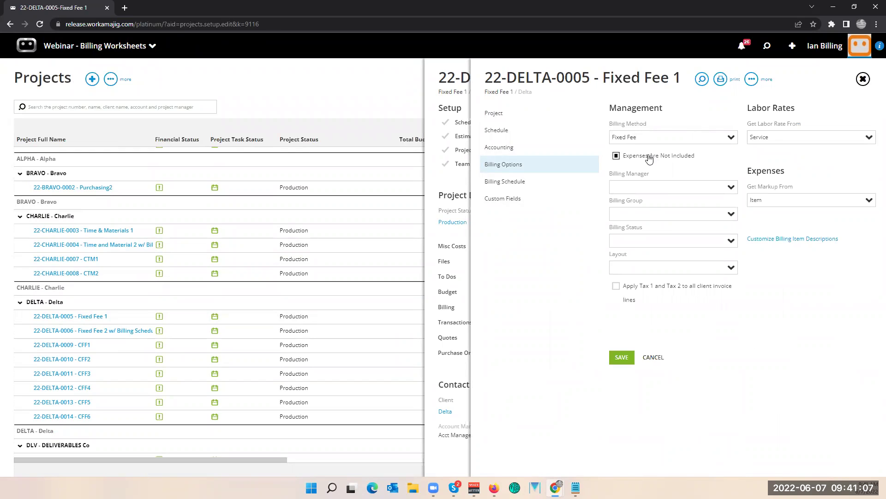
{"action": "left_click", "coordinate": [724, 141]}
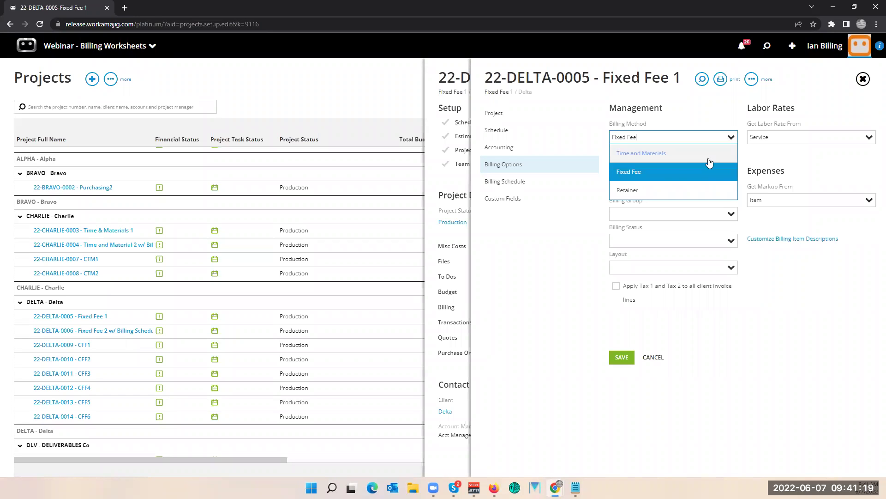
{"action": "left_click", "coordinate": [589, 128]}
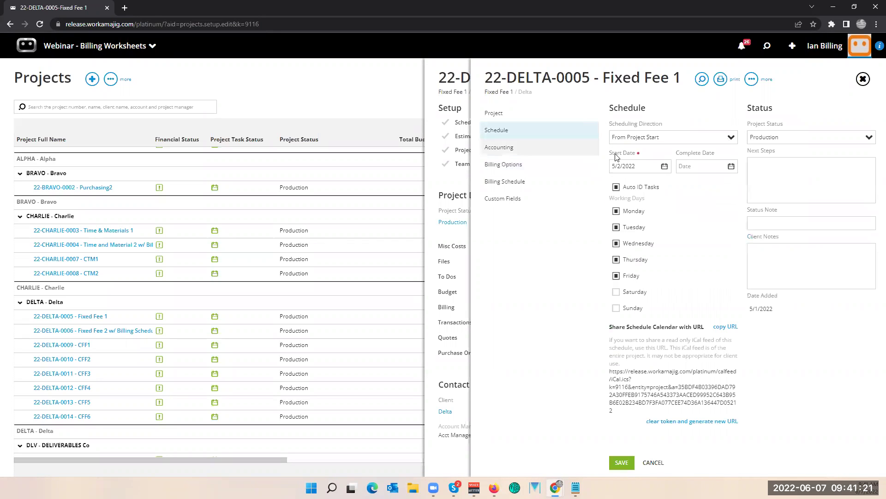
{"action": "left_click", "coordinate": [537, 165]}
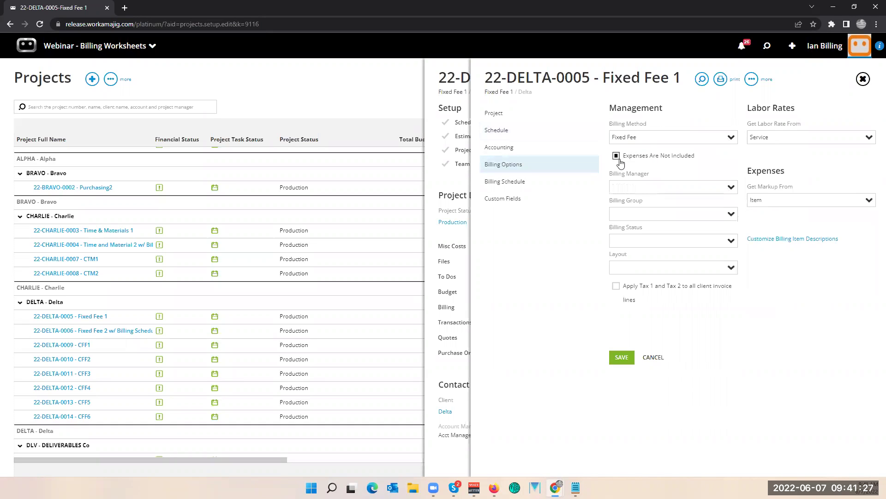
{"action": "left_click", "coordinate": [447, 182]}
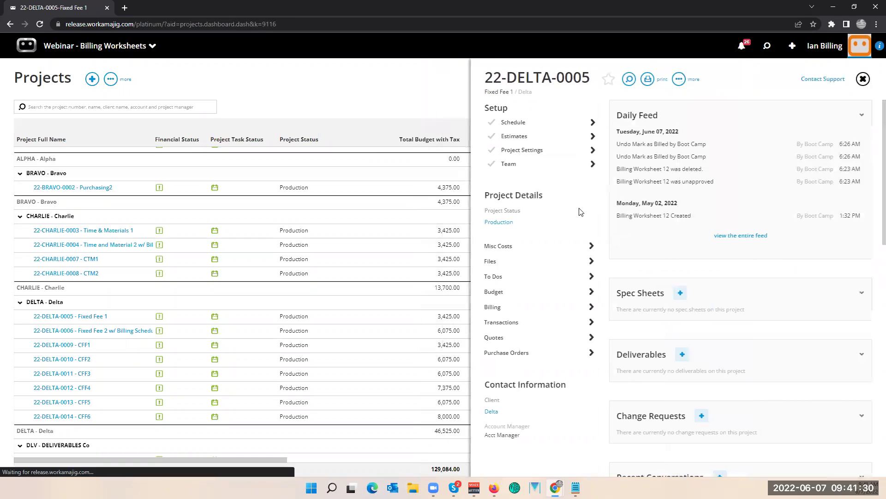
Step: Check the billing schedule of Fixed Fee 1, and open the billing schedule of project 22-DELTA-0006 - Fixed Fee 2 w/ Billing Schedule
{"action": "left_click", "coordinate": [550, 150]}
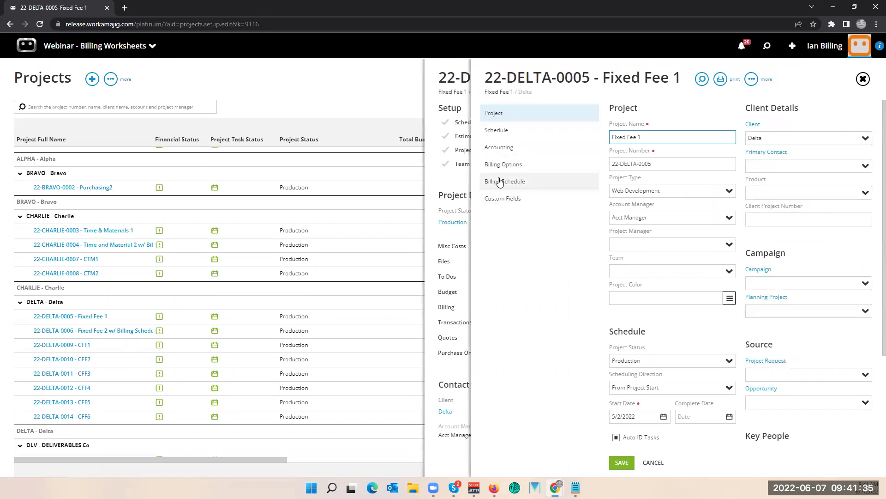
{"action": "left_click", "coordinate": [500, 182]}
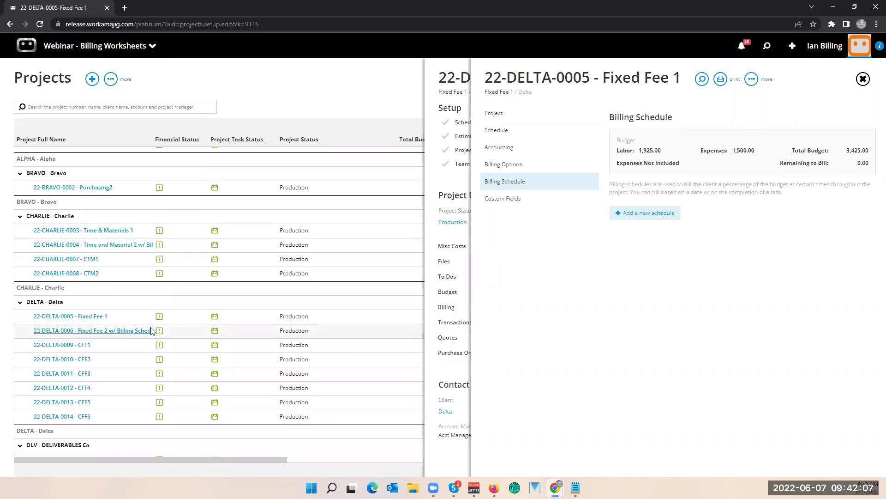
{"action": "left_click", "coordinate": [121, 332]}
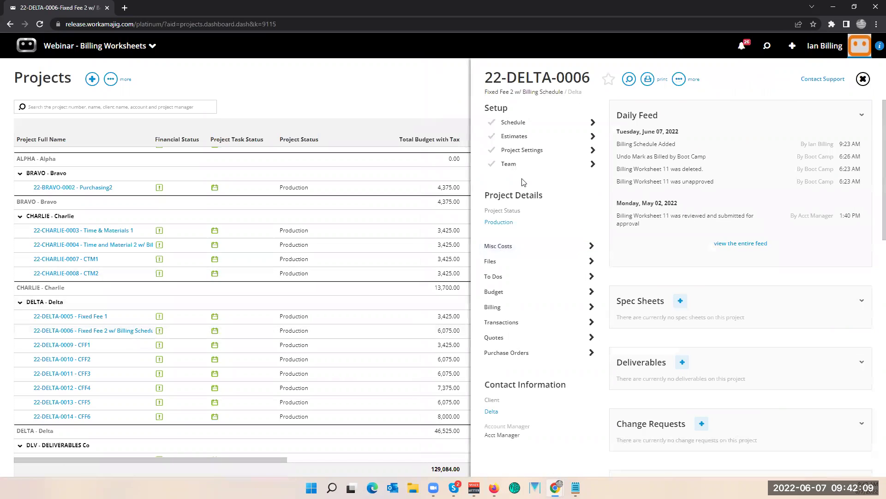
{"action": "left_click", "coordinate": [519, 157]}
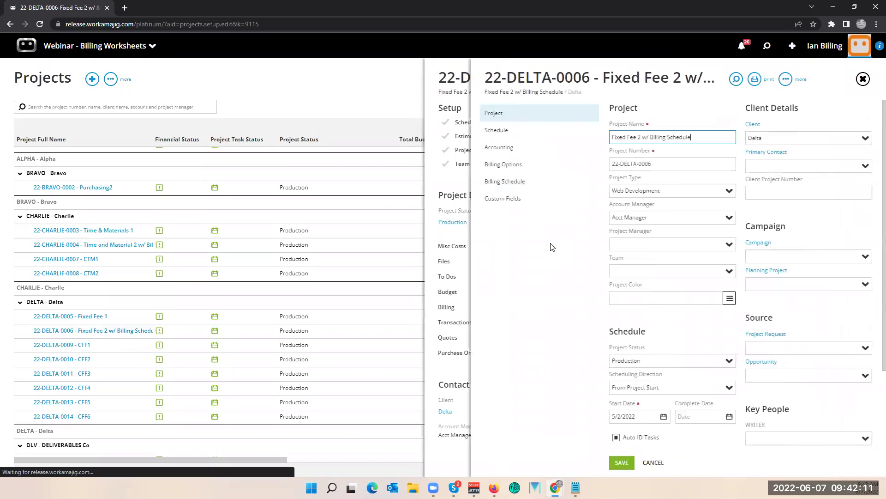
{"action": "left_click", "coordinate": [502, 185]}
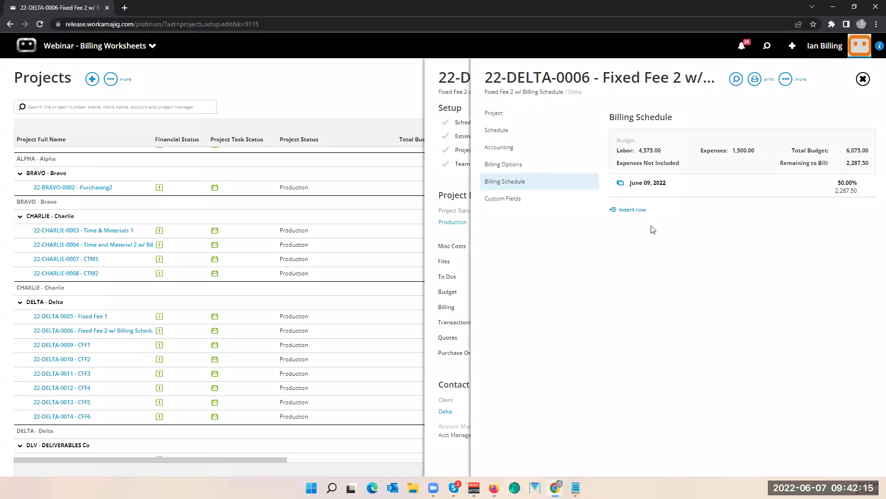
Step: Open the June 09, 2022 billing schedule entry, try setting its bill date by task completion, and clear the task field again
{"action": "left_click", "coordinate": [675, 194]}
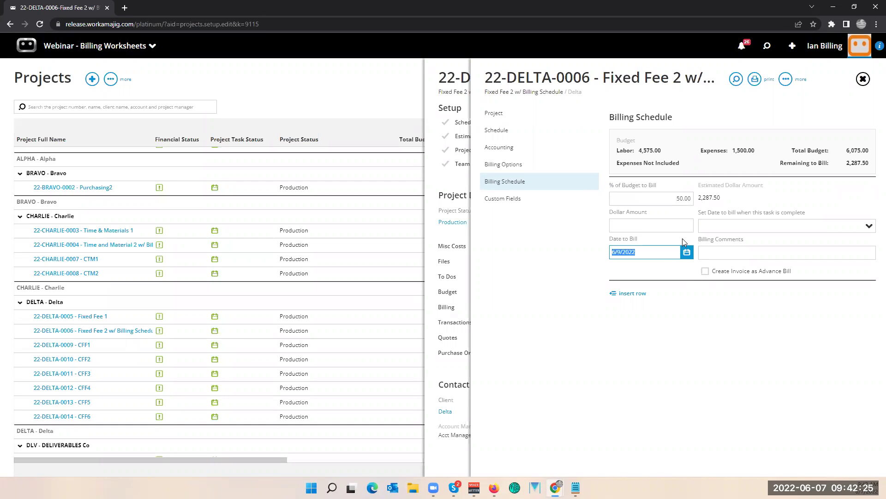
{"action": "left_click", "coordinate": [869, 229]}
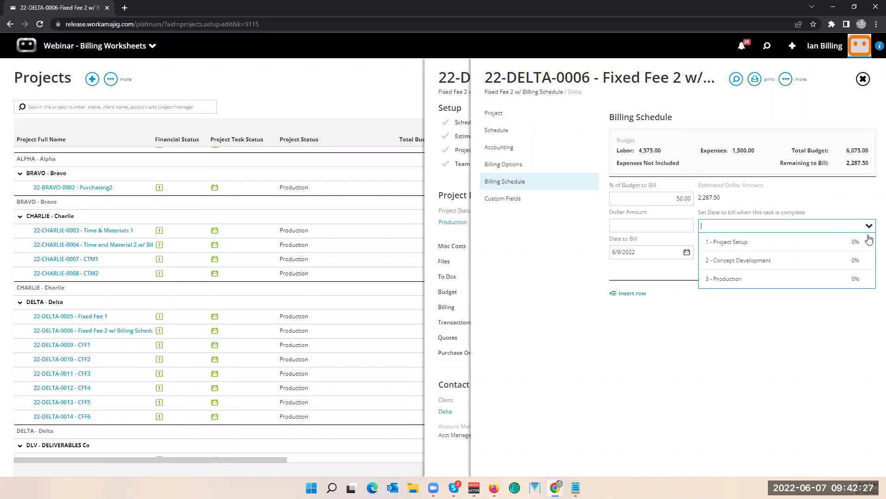
{"action": "left_click", "coordinate": [823, 199]}
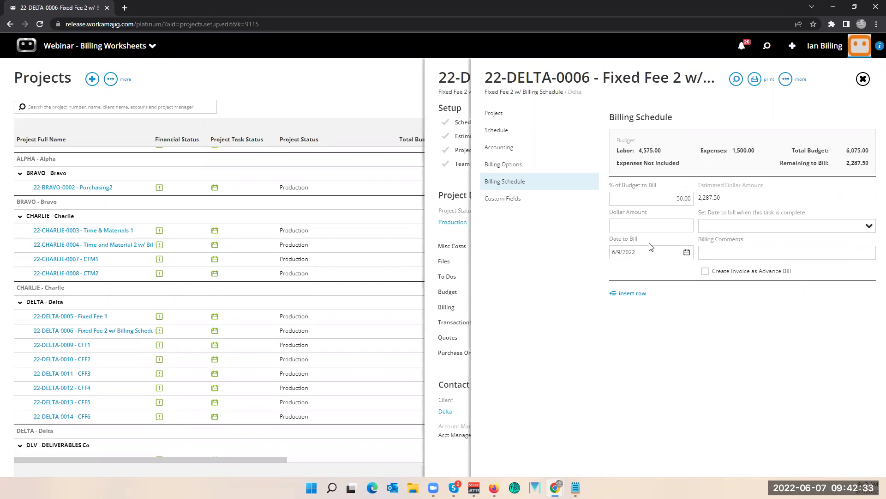
{"action": "left_click", "coordinate": [863, 228]}
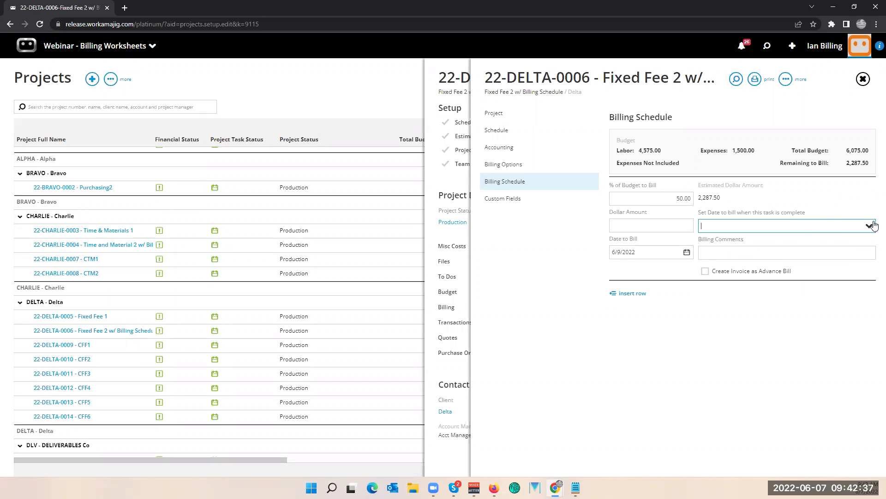
{"action": "left_click", "coordinate": [873, 225]}
{"action": "left_click", "coordinate": [792, 250]}
{"action": "left_click_drag", "start_coordinate": [723, 223], "coordinate": [693, 238]}
{"action": "key", "text": "BackSpace"}
Step: Try the Create Invoice as Advance Bill option on the schedule entry, turn it off again and close the entry
{"action": "left_click", "coordinate": [705, 272]}
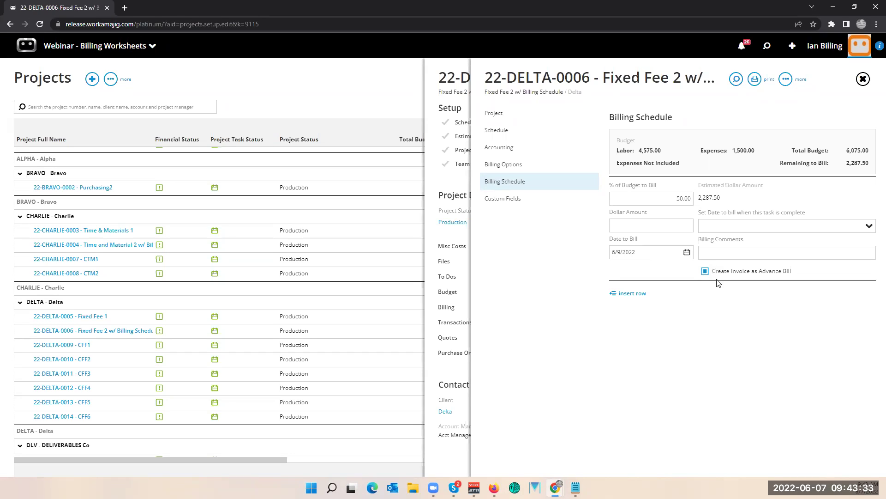
{"action": "left_click", "coordinate": [705, 271]}
{"action": "left_click", "coordinate": [589, 263]}
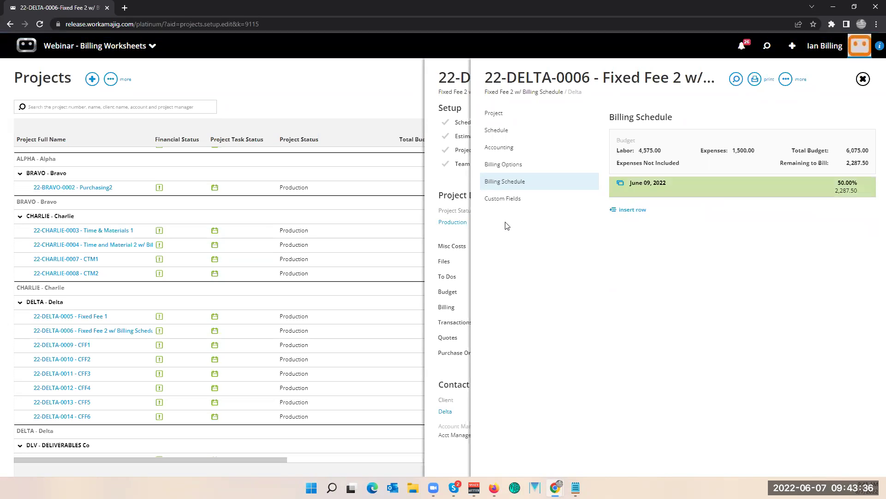
Step: Close project 22-DELTA-0006 and start generating billing worksheets from the Today - Billing page
{"action": "left_click", "coordinate": [455, 184]}
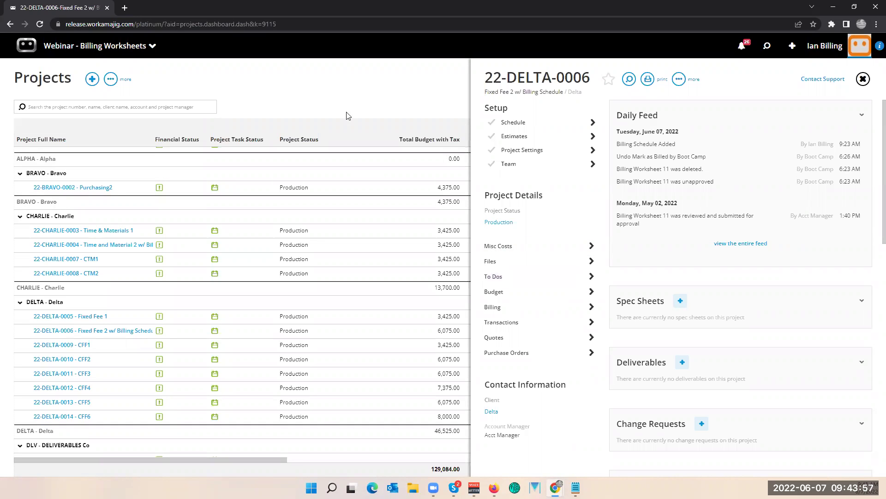
{"action": "left_click", "coordinate": [350, 98]}
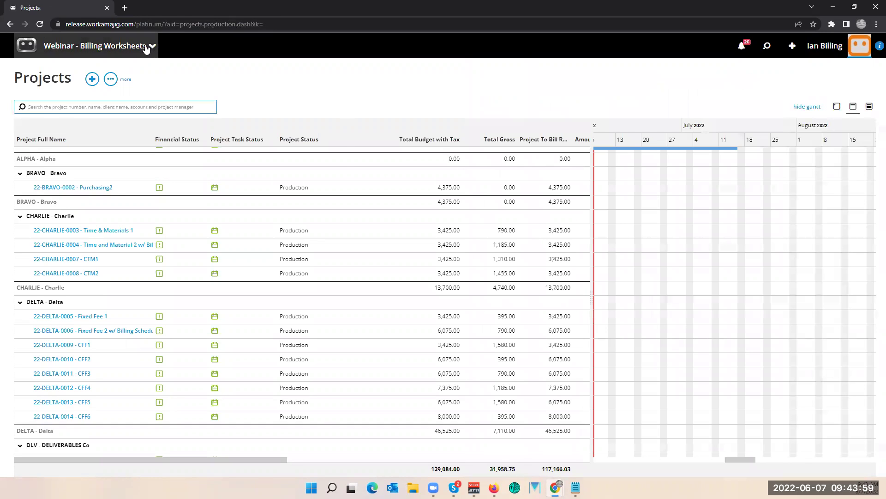
{"action": "left_click", "coordinate": [132, 47]}
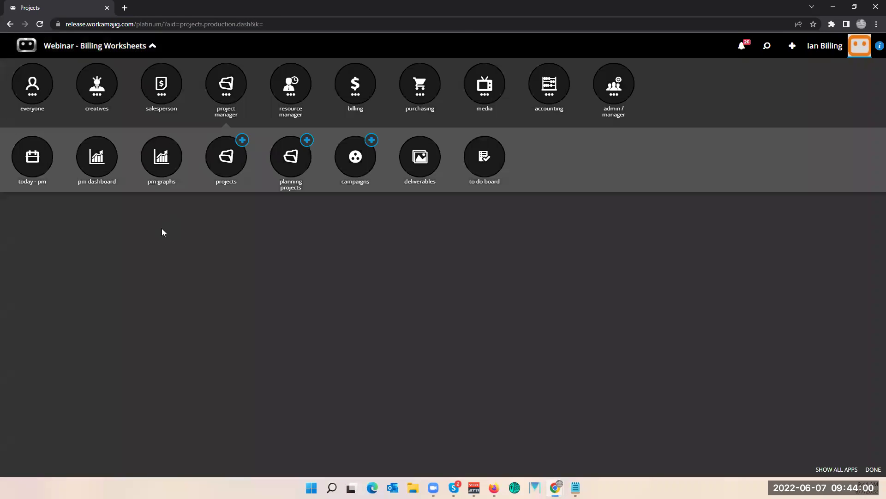
{"action": "left_click", "coordinate": [352, 89]}
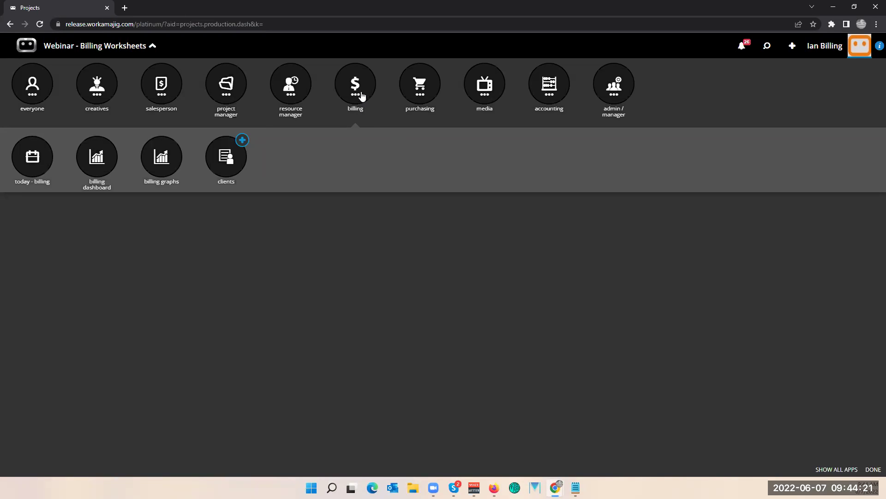
{"action": "left_click", "coordinate": [31, 169]}
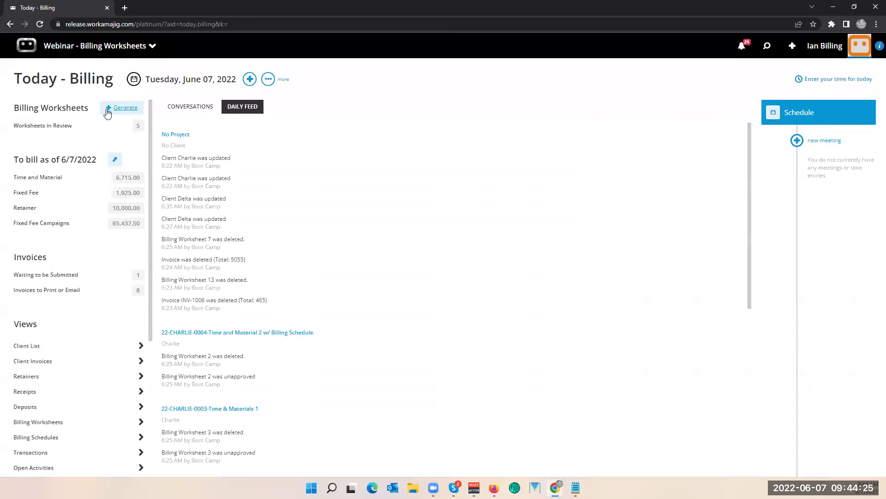
{"action": "left_click", "coordinate": [126, 110]}
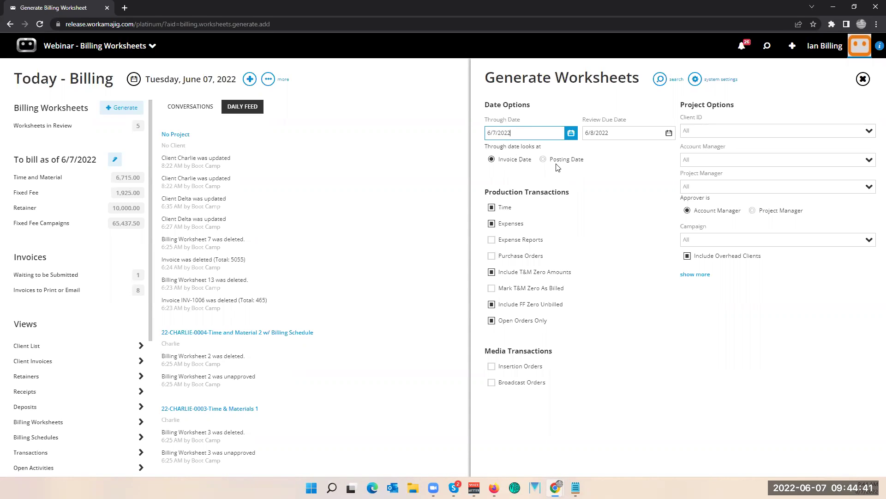
Step: Set the Through Date to 5/31/2022, check the Review Due Date calendar and show the additional project options
{"action": "left_click", "coordinate": [571, 134]}
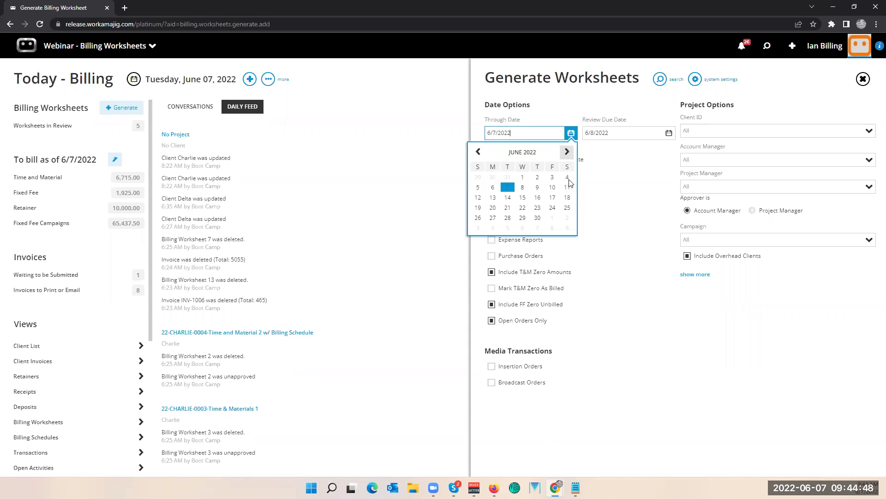
{"action": "left_click", "coordinate": [514, 177]}
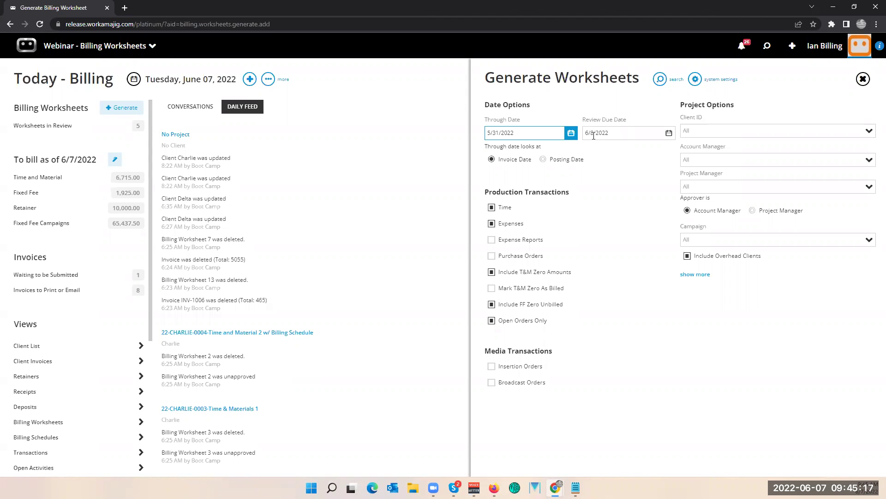
{"action": "left_click", "coordinate": [668, 133]}
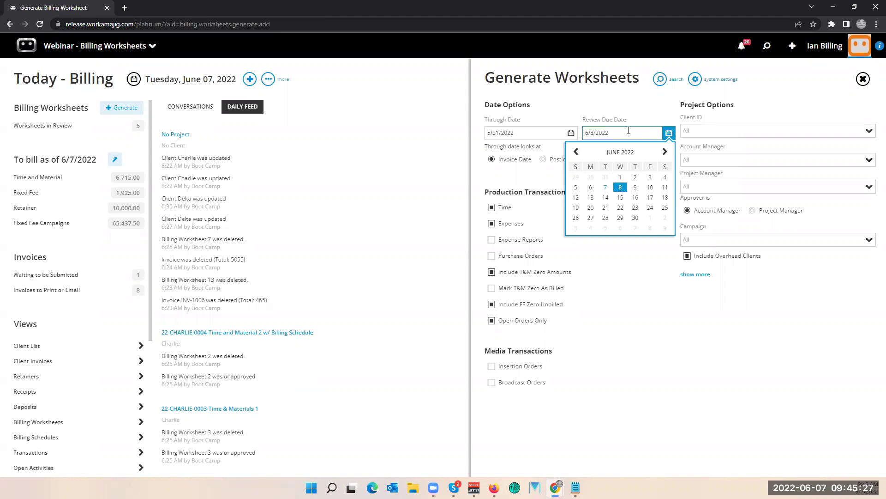
{"action": "left_click", "coordinate": [631, 113]}
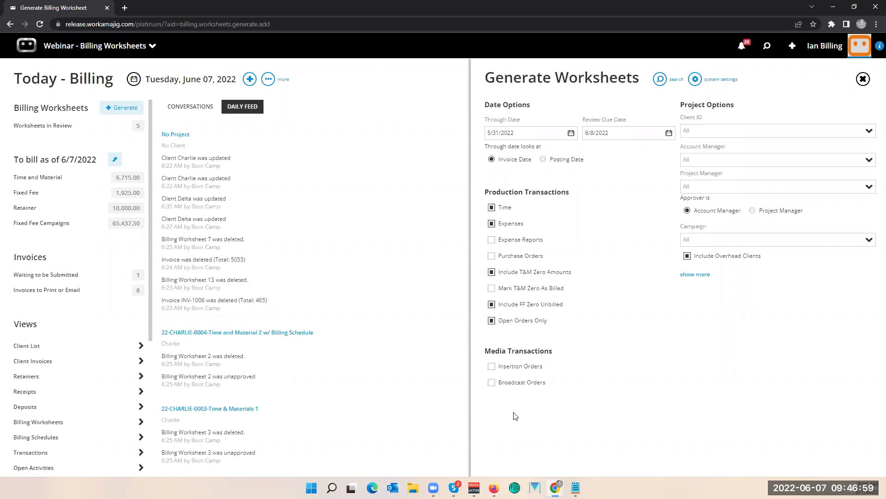
{"action": "left_click", "coordinate": [695, 275]}
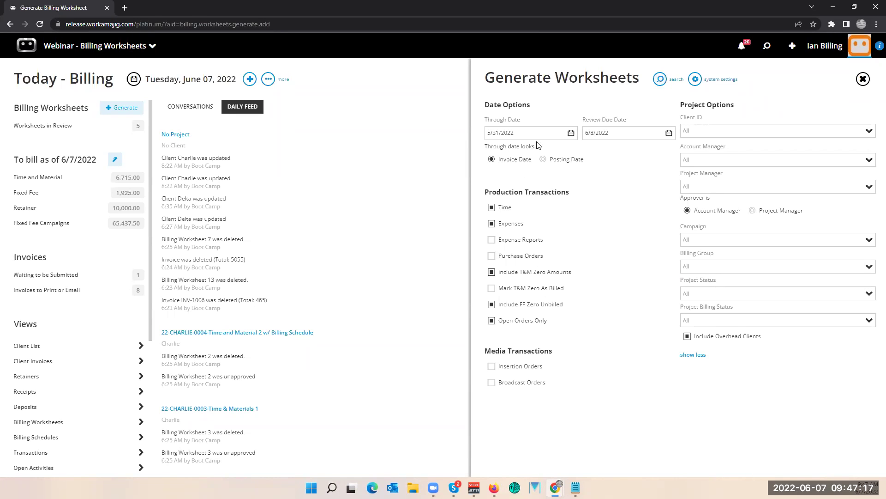
Step: Search for billable projects, check the Time & Materials and Fixed Fee results, and return to the search options
{"action": "left_click", "coordinate": [662, 80]}
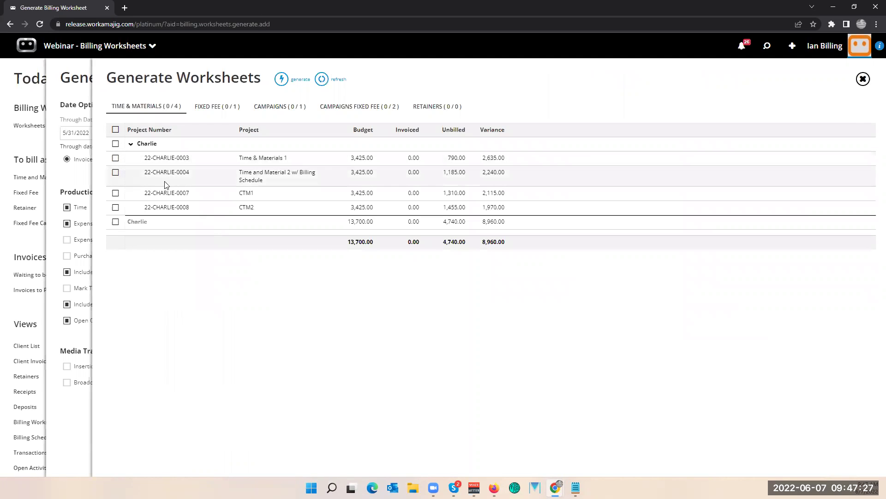
{"action": "left_click", "coordinate": [211, 109]}
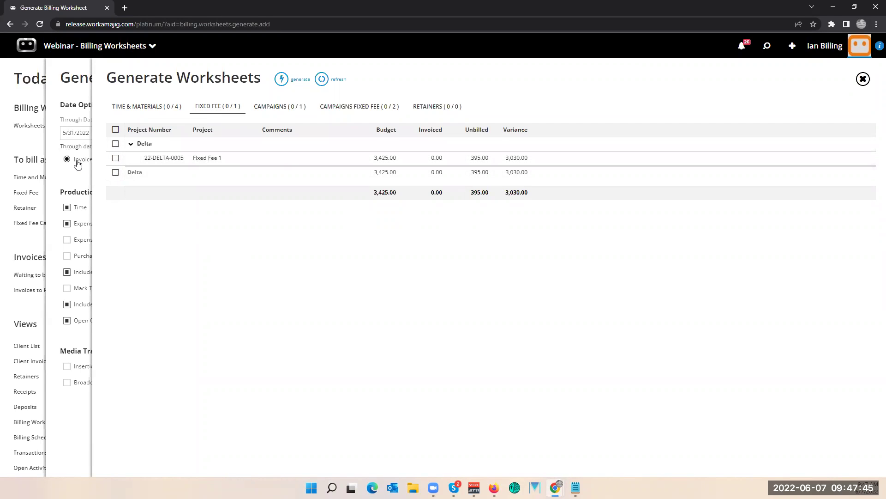
{"action": "left_click", "coordinate": [81, 179]}
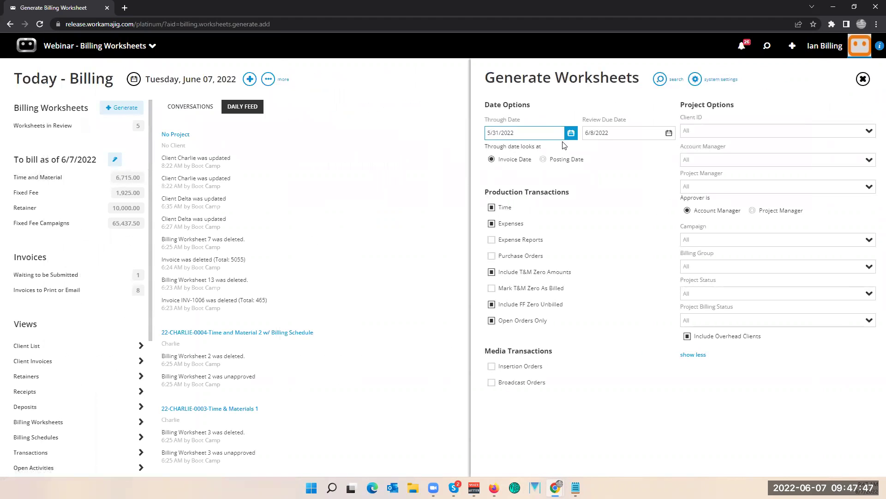
Step: Set the Through Date to 6/9/2022, search again and check the Fixed Fee projects
{"action": "left_click", "coordinate": [571, 133]}
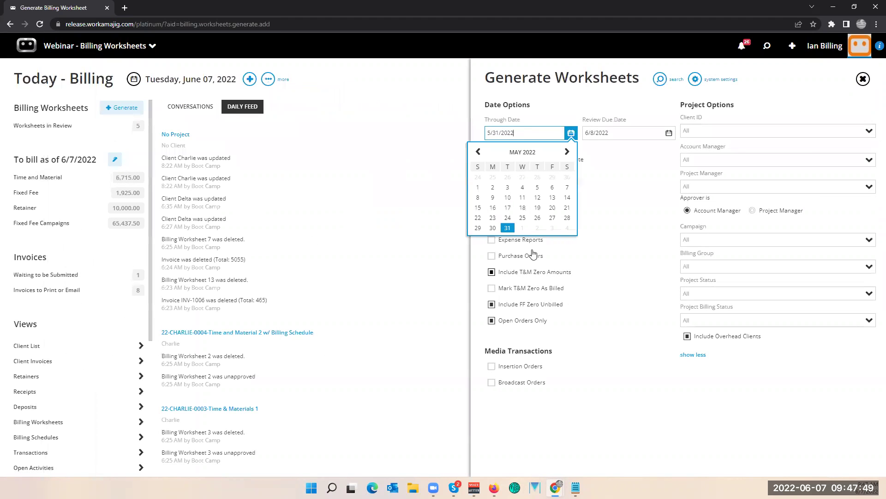
{"action": "left_click", "coordinate": [566, 151]}
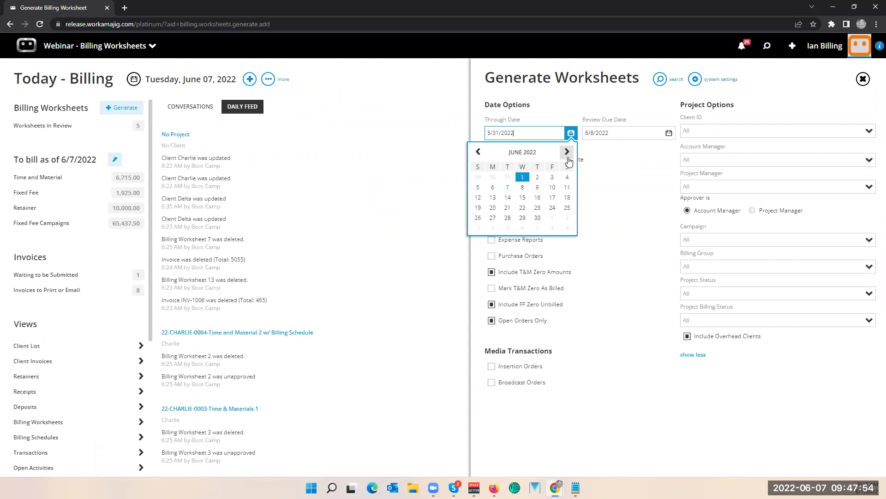
{"action": "left_click", "coordinate": [536, 187]}
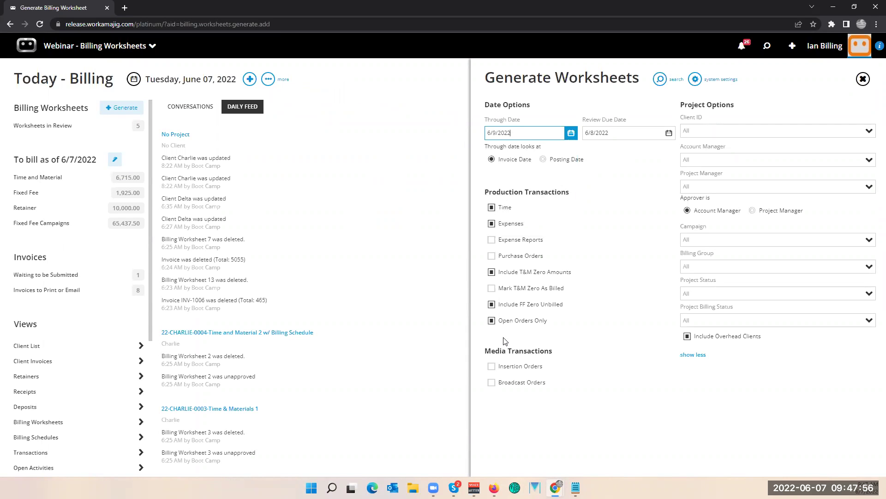
{"action": "left_click", "coordinate": [661, 79]}
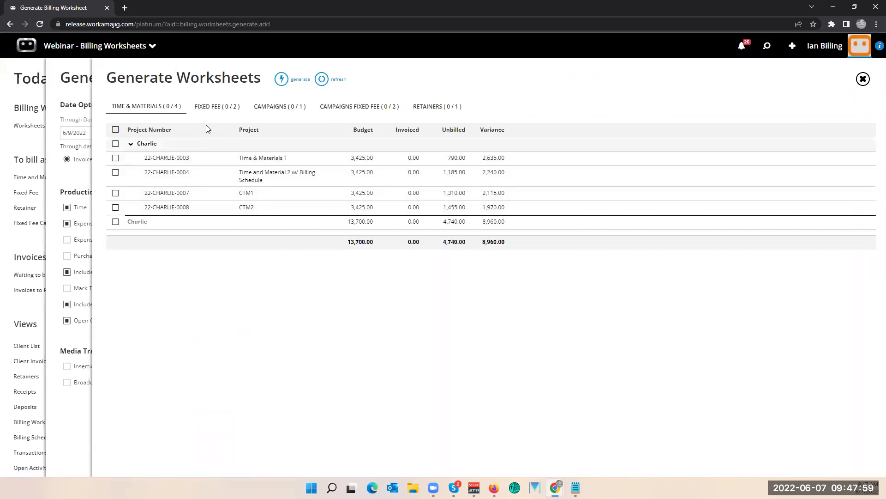
{"action": "left_click", "coordinate": [203, 108]}
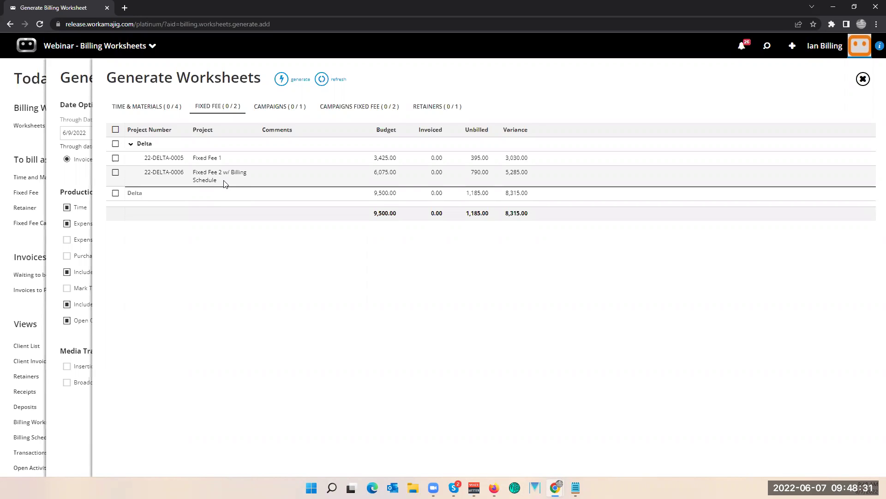
Step: Generate worksheets for time and materials projects 22-CHARLIE-0003 and 22-CHARLIE-0004, leaving CTM1 and CTM2 unselected
{"action": "left_click", "coordinate": [148, 109]}
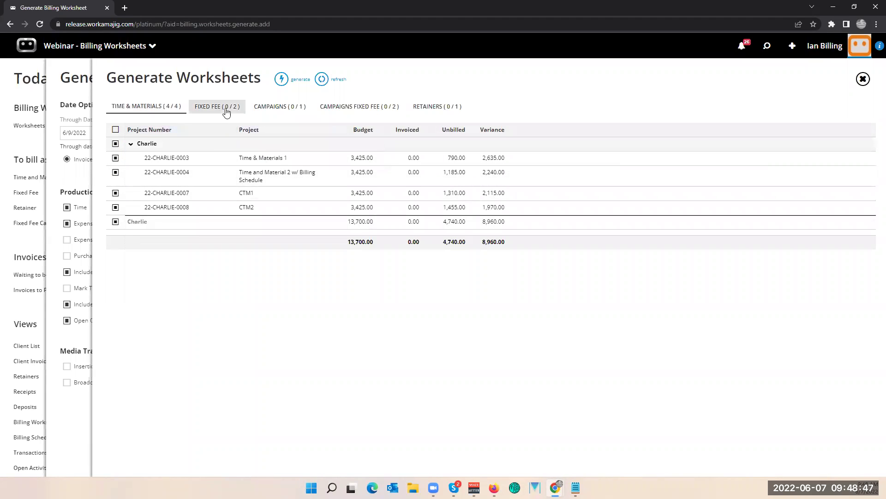
{"action": "left_click", "coordinate": [116, 193]}
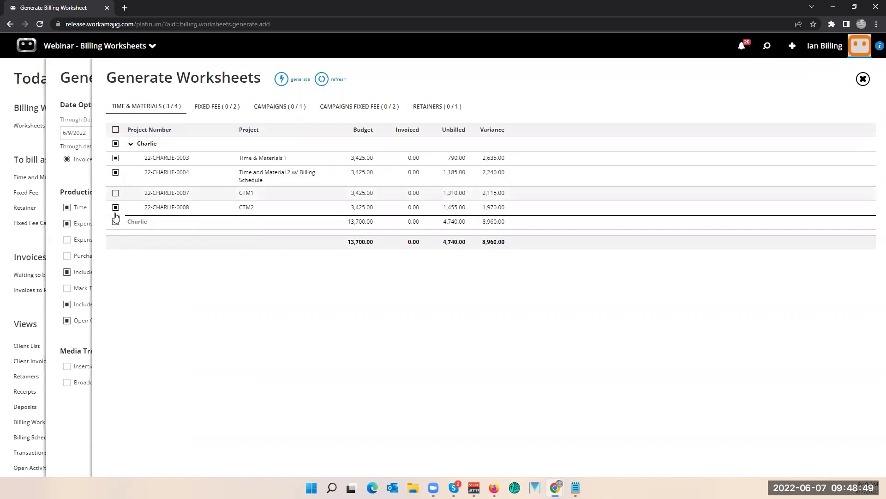
{"action": "left_click", "coordinate": [115, 207]}
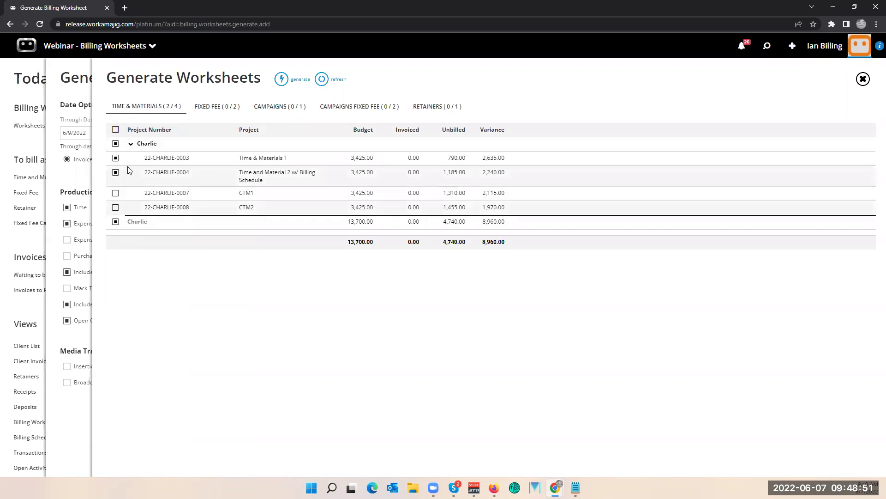
{"action": "left_click", "coordinate": [115, 129]}
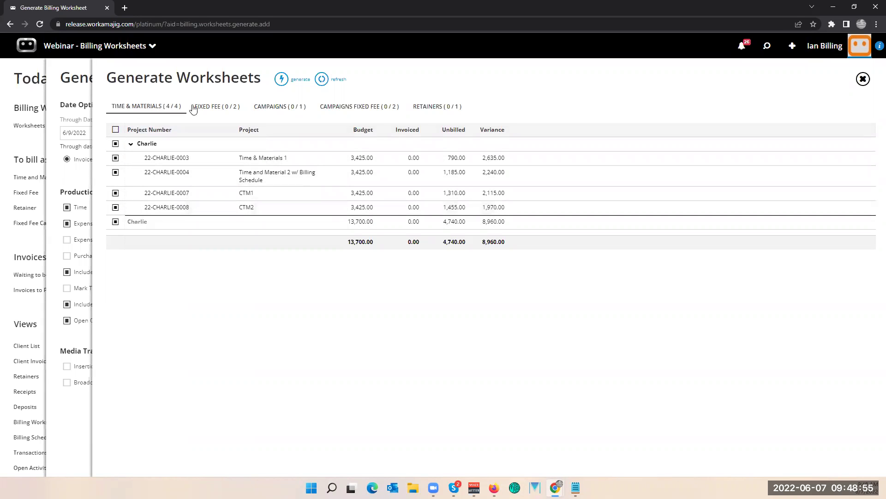
{"action": "left_click", "coordinate": [116, 193]}
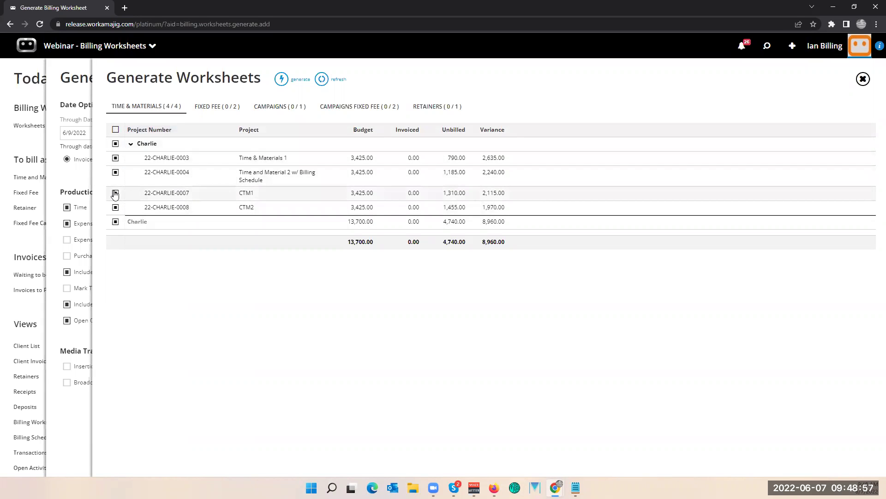
{"action": "left_click", "coordinate": [116, 207]}
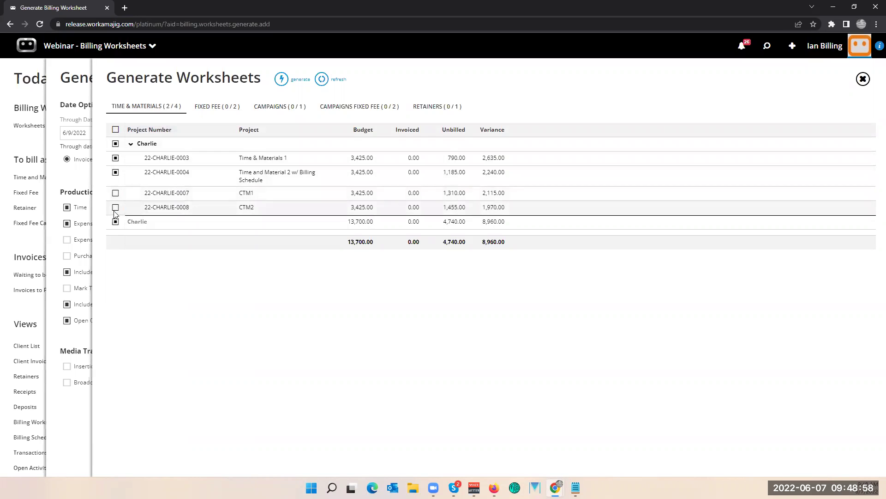
{"action": "left_click", "coordinate": [281, 79]}
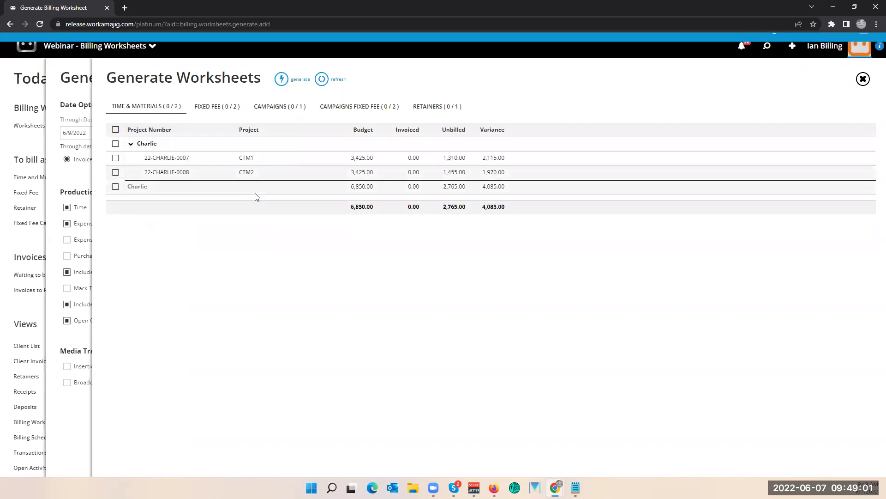
Step: Generate worksheets for all listed fixed fee projects, 22-DELTA-0005 and 22-DELTA-0006
{"action": "left_click", "coordinate": [224, 109]}
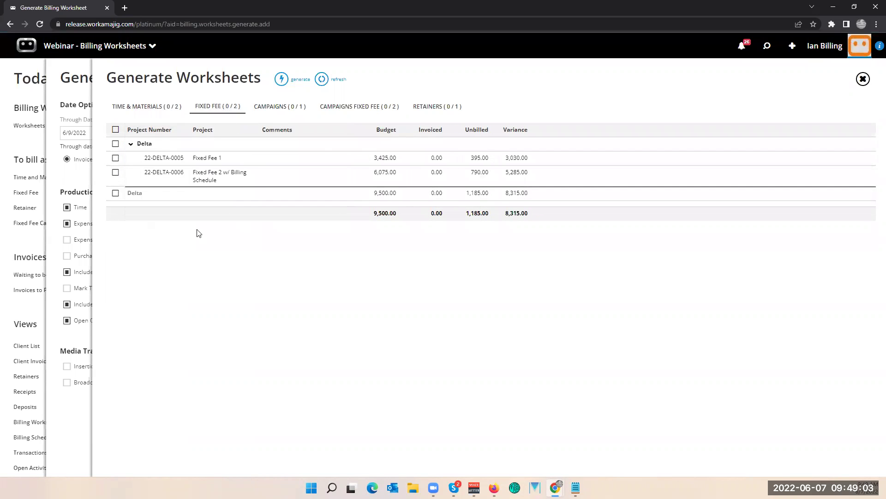
{"action": "left_click", "coordinate": [115, 129]}
{"action": "left_click", "coordinate": [281, 79]}
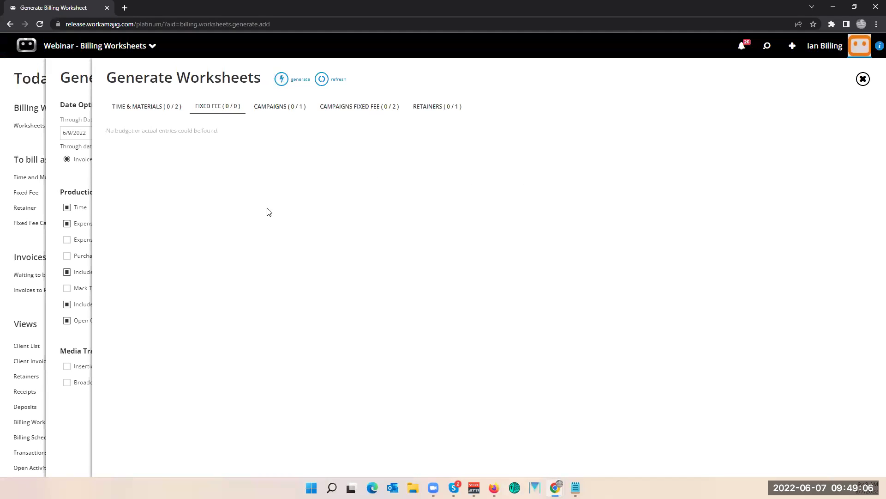
Step: Check the entries available for worksheets under Campaigns, Campaigns Fixed Fee and Retainers
{"action": "left_click", "coordinate": [270, 113]}
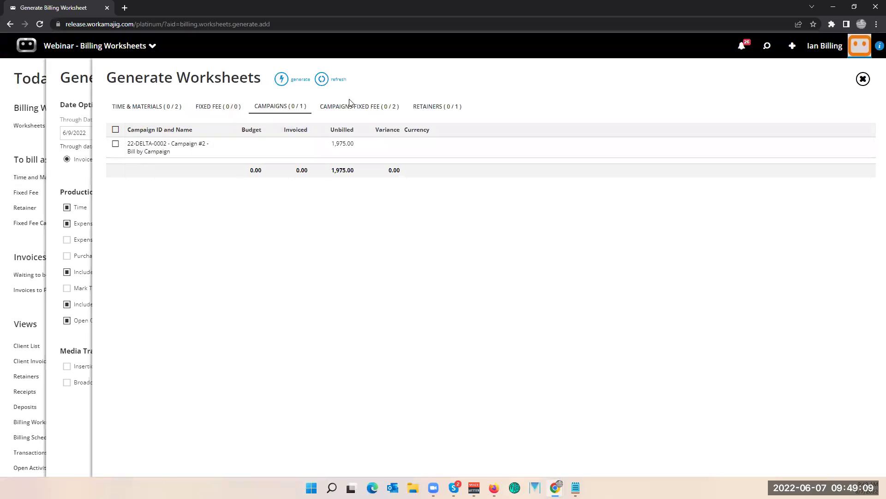
{"action": "left_click", "coordinate": [359, 110]}
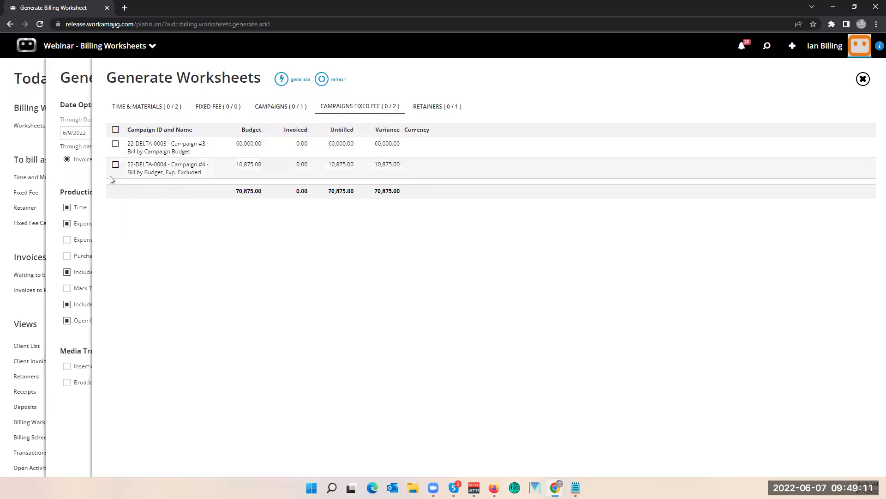
{"action": "left_click", "coordinate": [434, 107]}
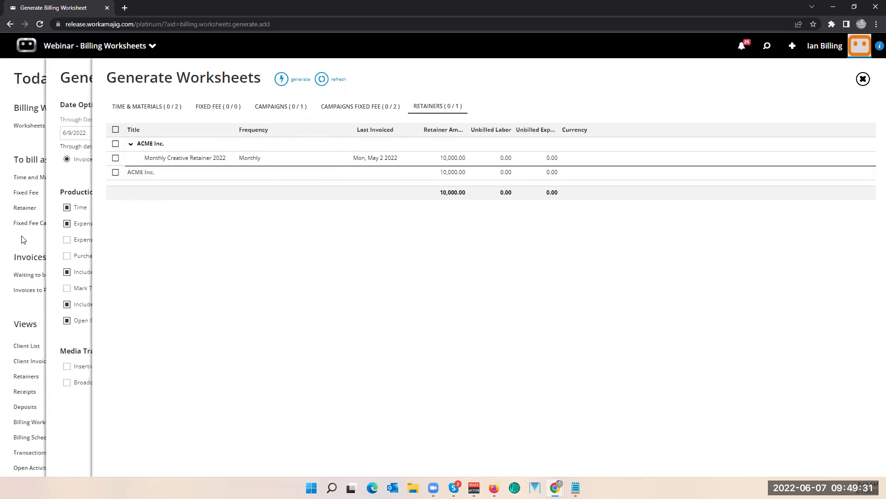
Step: Rerun the worksheet search to check the remaining projects, and open the list of worksheets in review
{"action": "left_click", "coordinate": [66, 183]}
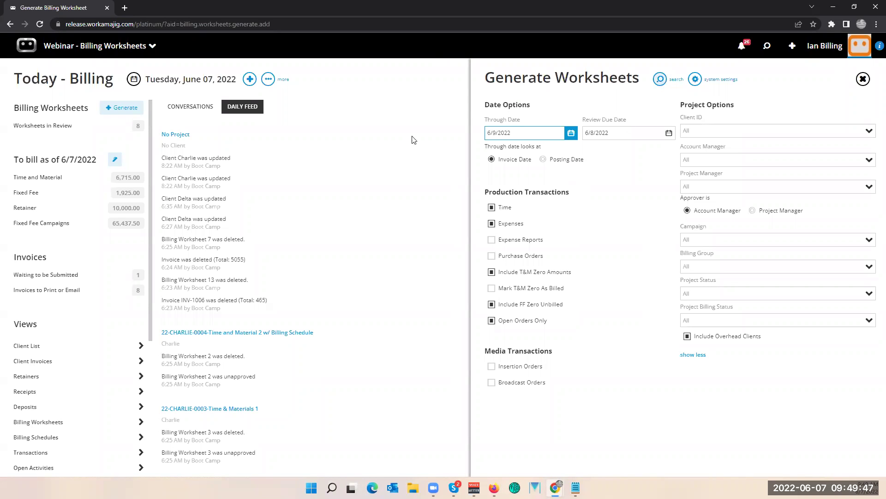
{"action": "left_click", "coordinate": [661, 79]}
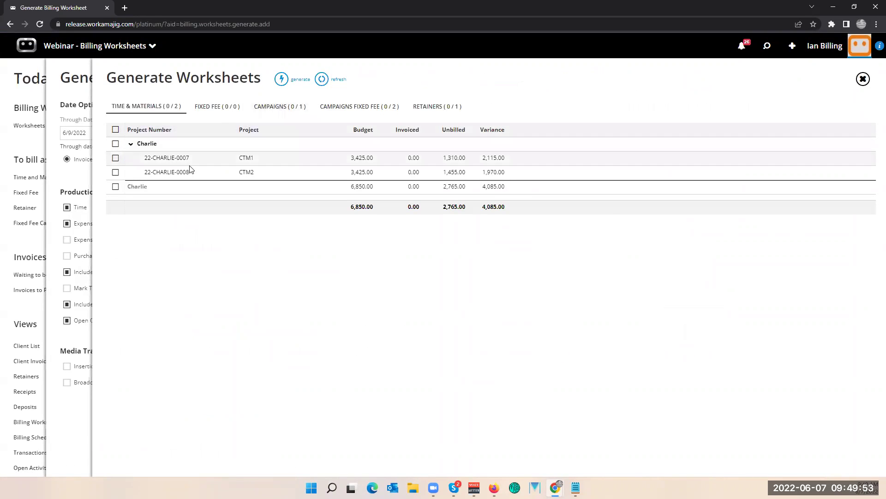
{"action": "left_click", "coordinate": [863, 79]}
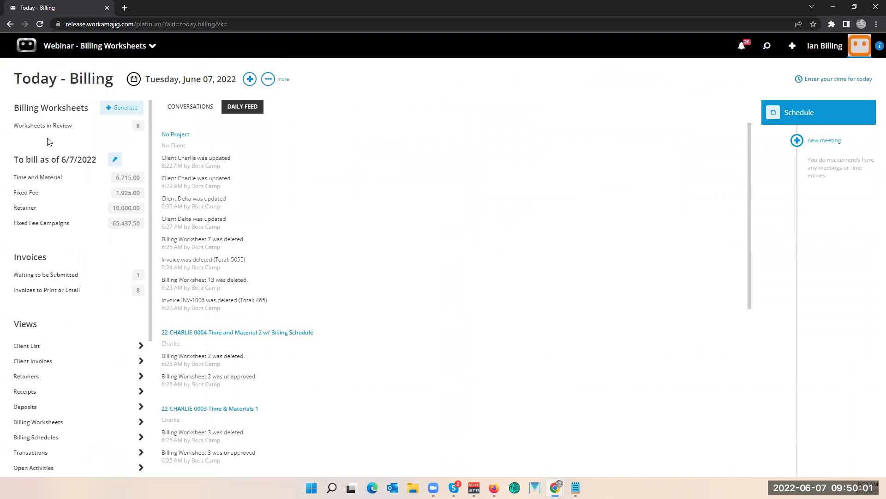
{"action": "left_click", "coordinate": [50, 126]}
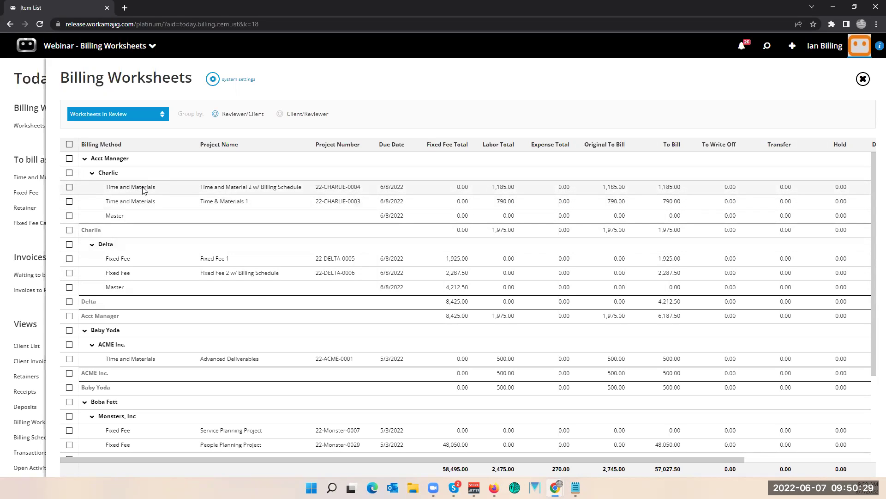
Step: Open the master worksheet for client Charlie and remove the 22-CHARLIE-0004 child worksheet from it
{"action": "left_click", "coordinate": [157, 219]}
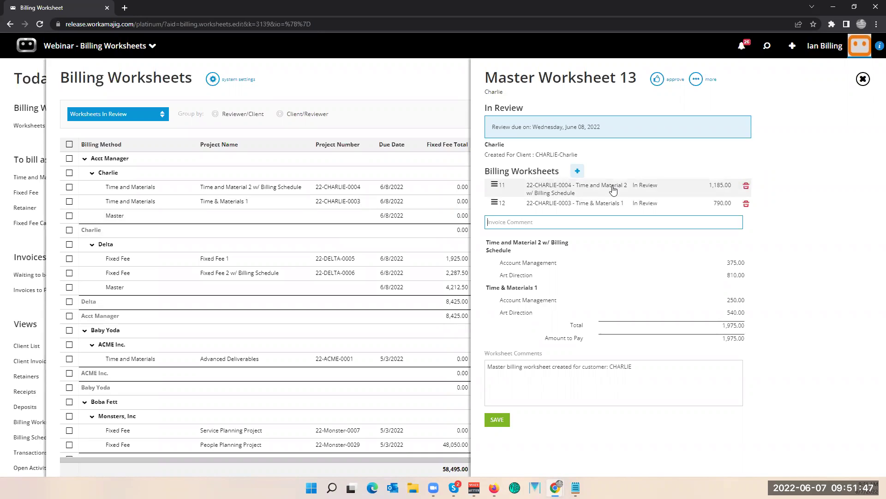
{"action": "left_click", "coordinate": [746, 189]}
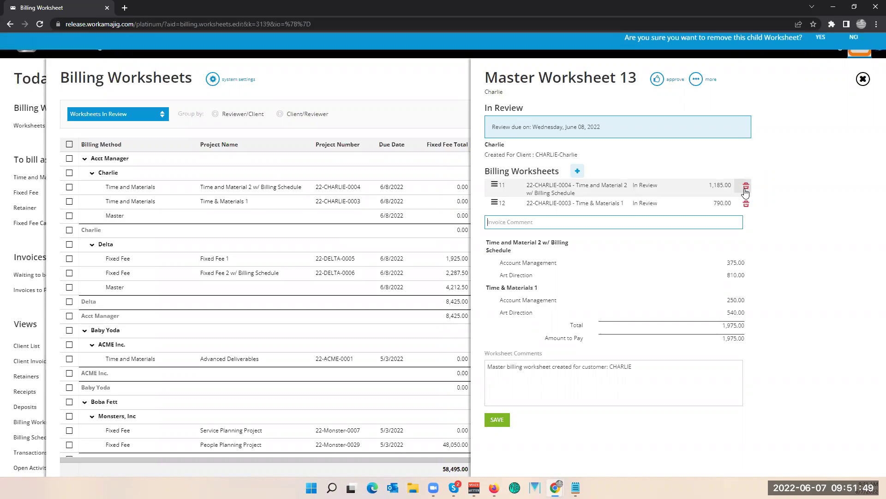
{"action": "left_click", "coordinate": [820, 38]}
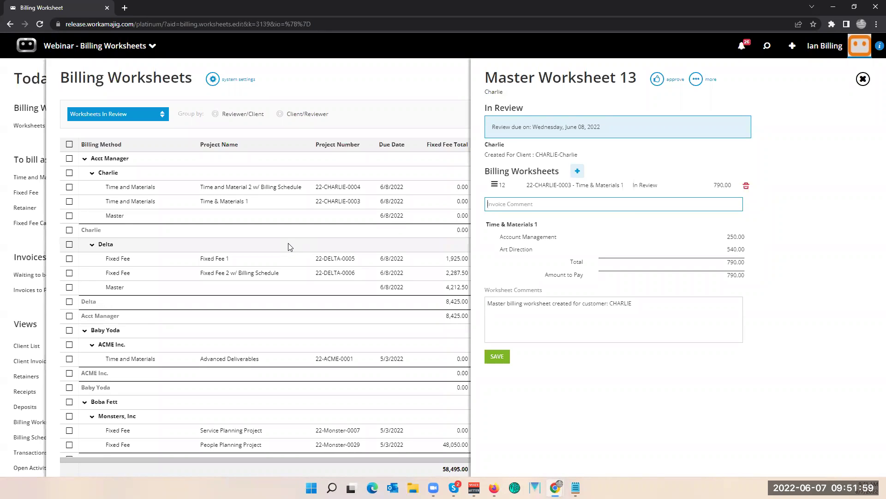
Step: Add the 22-CHARLIE-0004 worksheet back to Charlie's master worksheet
{"action": "left_click", "coordinate": [577, 172]}
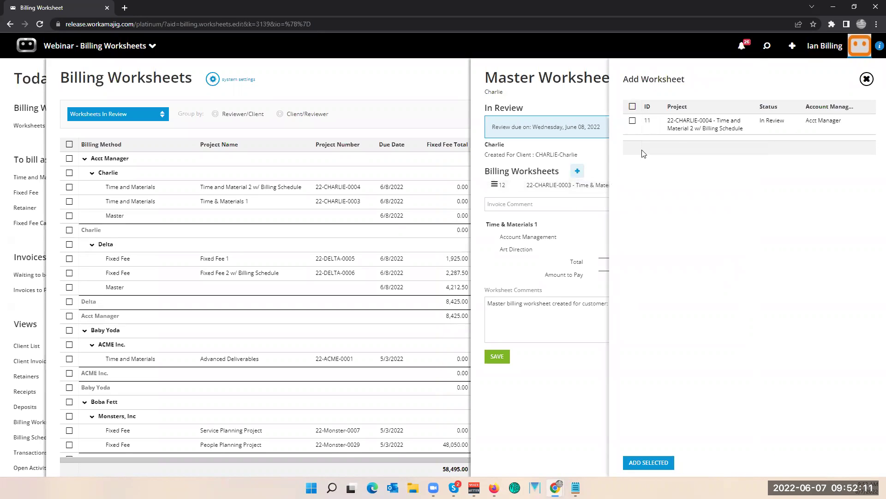
{"action": "left_click", "coordinate": [632, 121]}
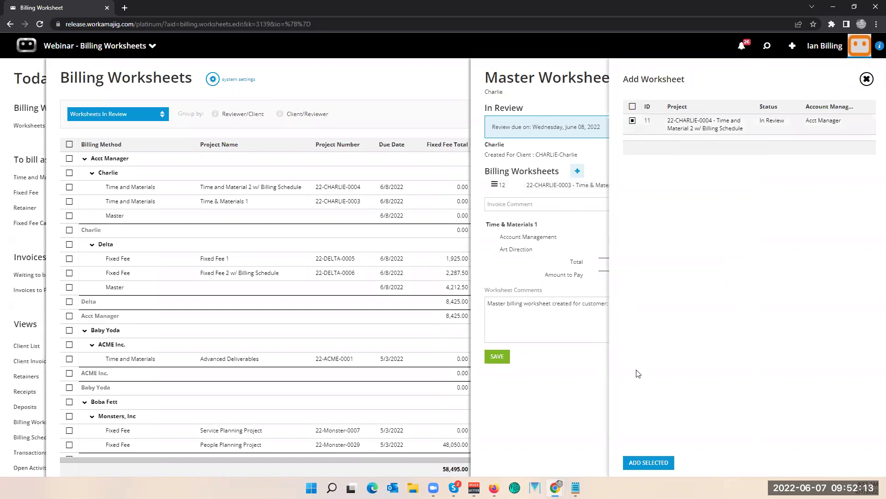
{"action": "left_click", "coordinate": [648, 462]}
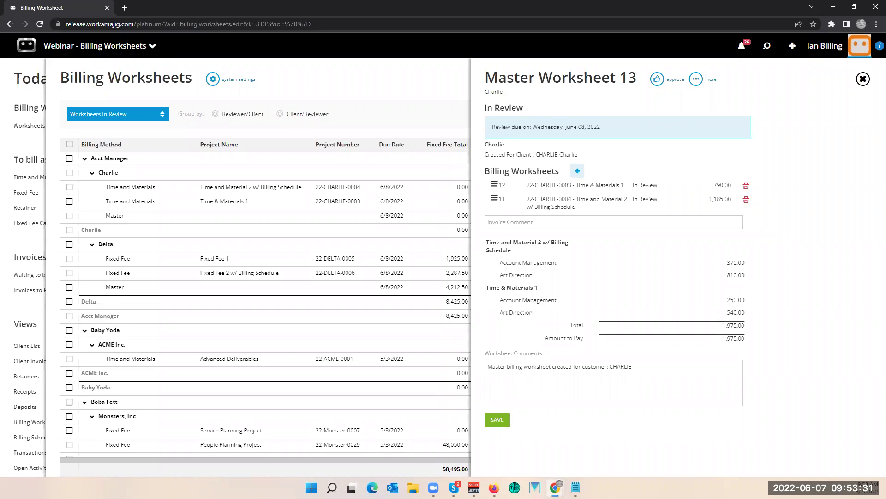
Step: Check the reviewer and invoice options in the master worksheet's settings, and close them without changes
{"action": "left_click", "coordinate": [698, 81]}
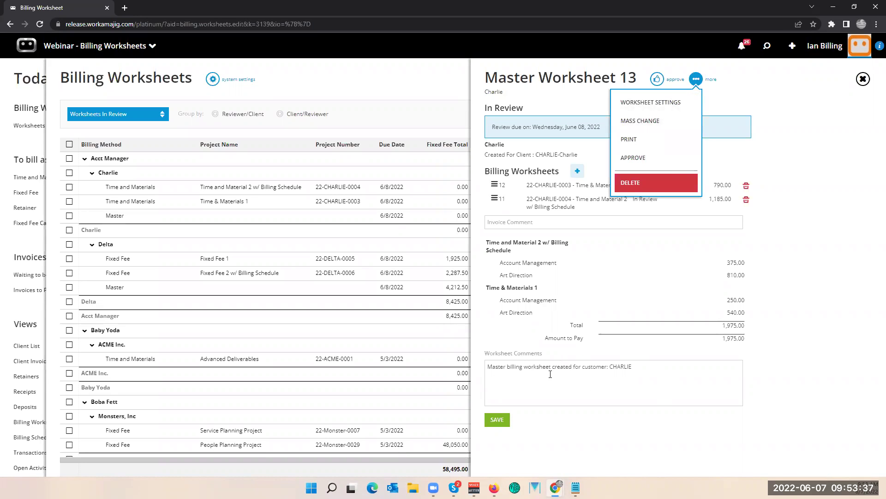
{"action": "left_click", "coordinate": [650, 102]}
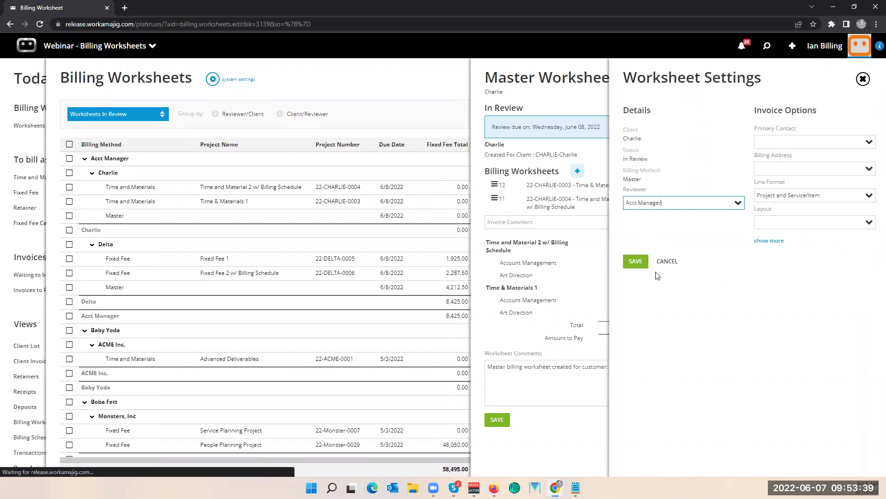
{"action": "left_click", "coordinate": [540, 236]}
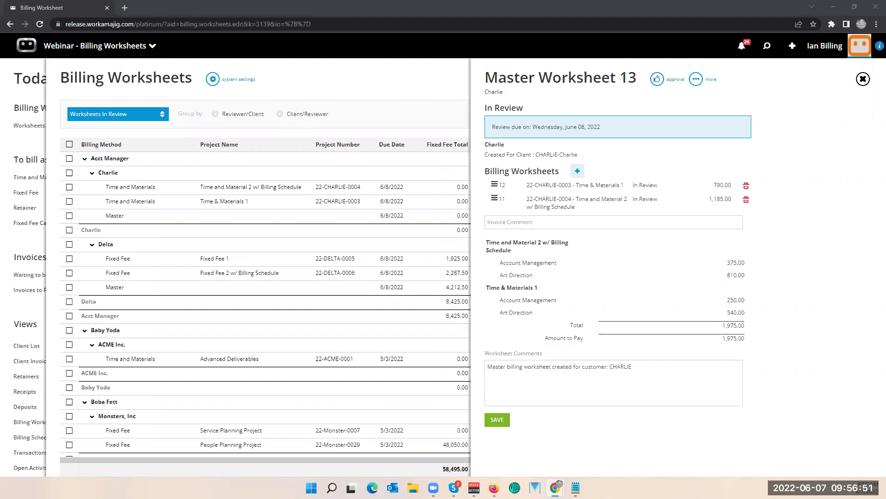
Step: Switch to the account manager's Firefox window, refresh it, dismiss the welcome message and open the billing worksheets to review from the notifications
{"action": "key", "text": "alt+Tab"}
{"action": "left_click_drag", "start_coordinate": [513, 34], "coordinate": [511, 34]}
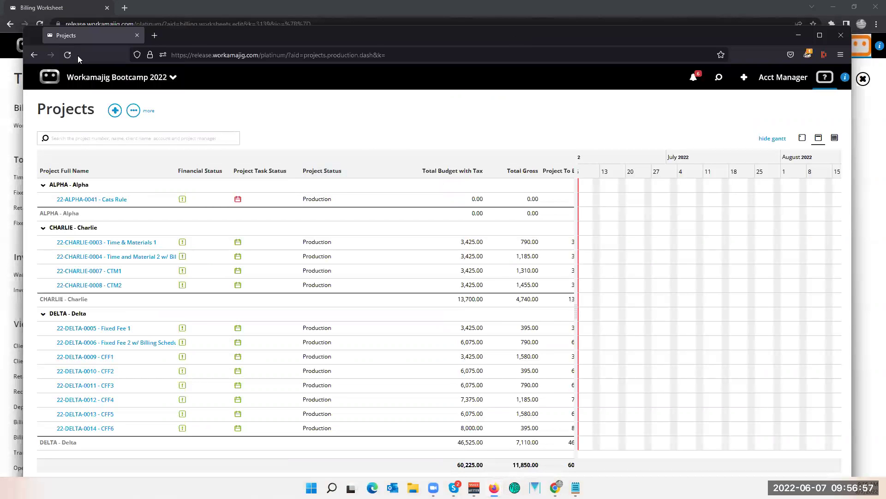
{"action": "left_click", "coordinate": [66, 58]}
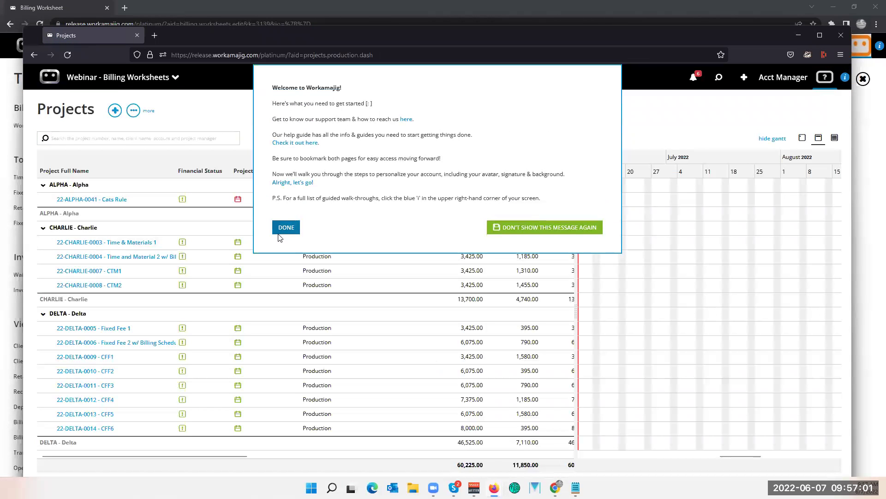
{"action": "left_click", "coordinate": [287, 228]}
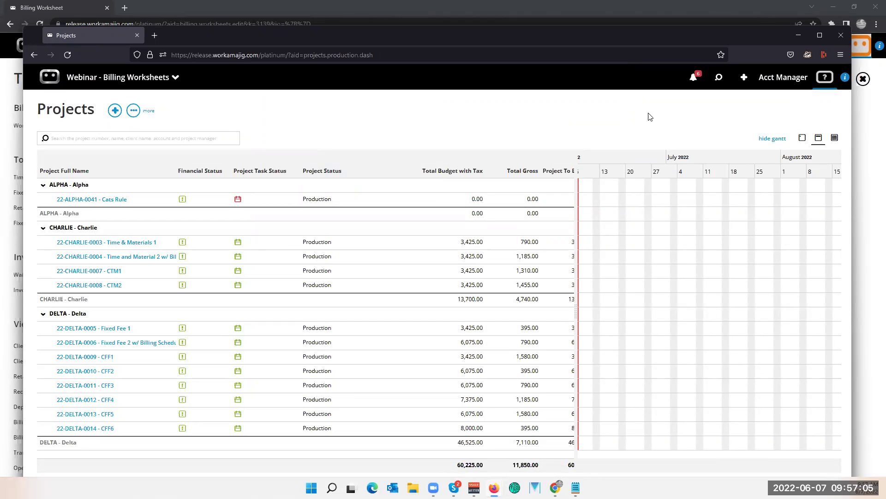
{"action": "left_click", "coordinate": [692, 82]}
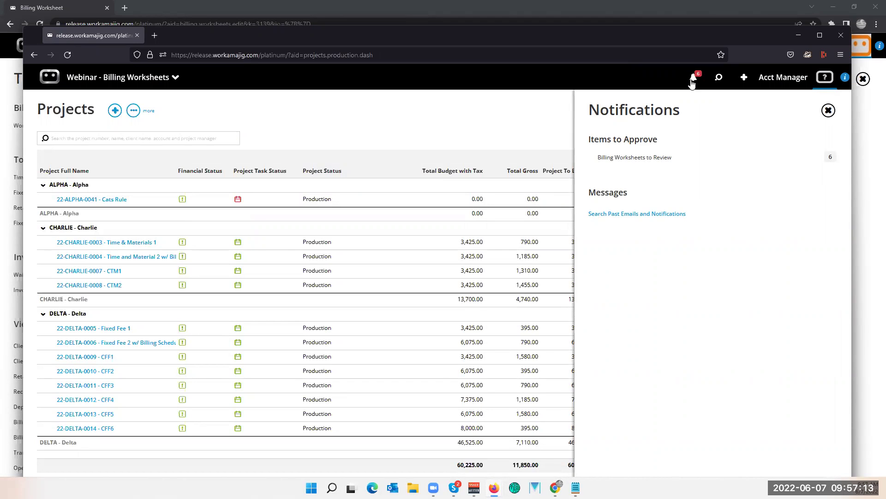
{"action": "left_click", "coordinate": [665, 160]}
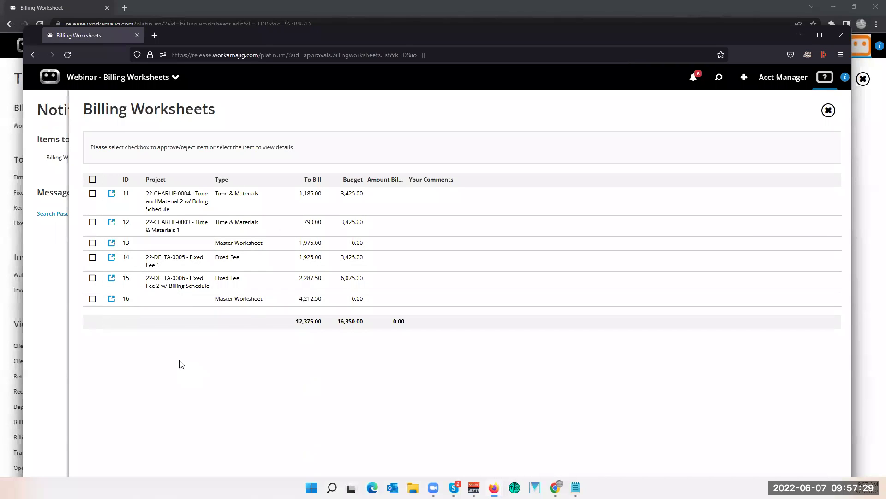
Step: Open the full details of the 22-CHARLIE-0003 time and materials worksheet and show its additional actions
{"action": "left_click", "coordinate": [177, 229]}
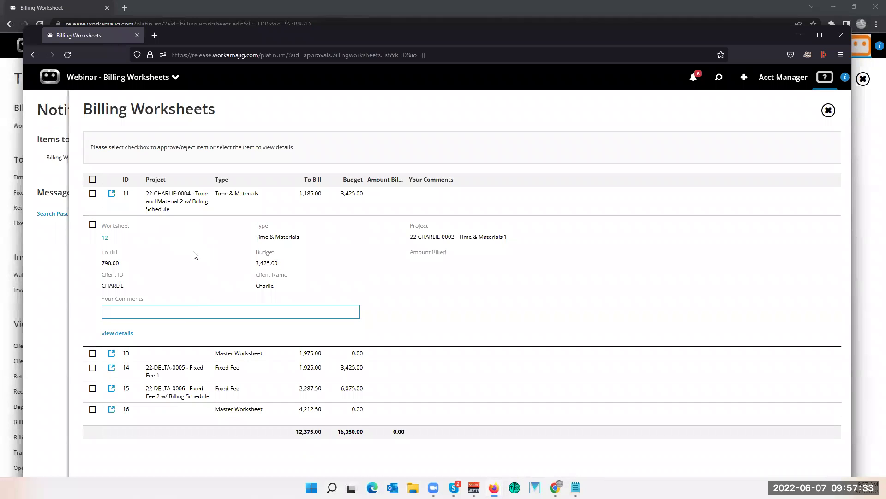
{"action": "left_click", "coordinate": [113, 333]}
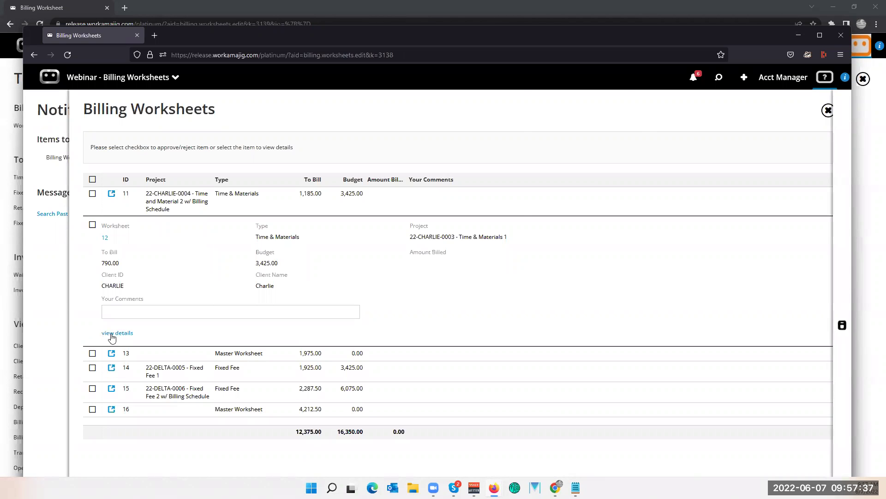
{"action": "left_click", "coordinate": [505, 218]}
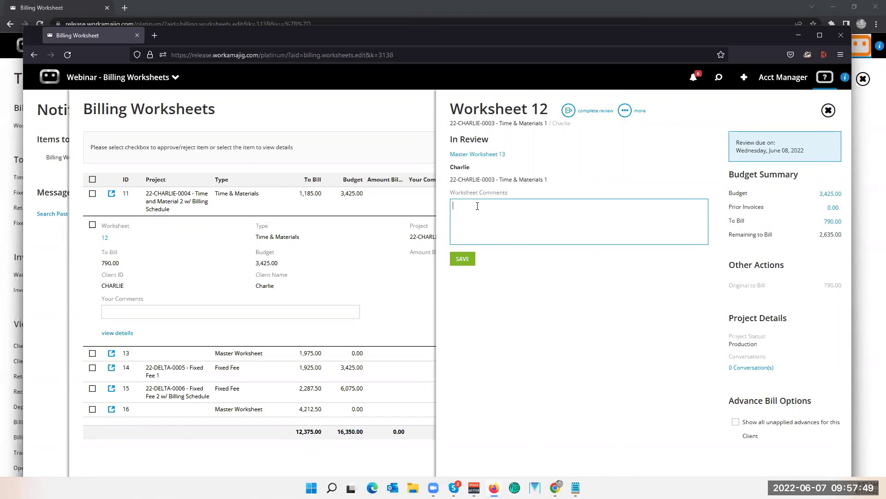
{"action": "left_click", "coordinate": [626, 113]}
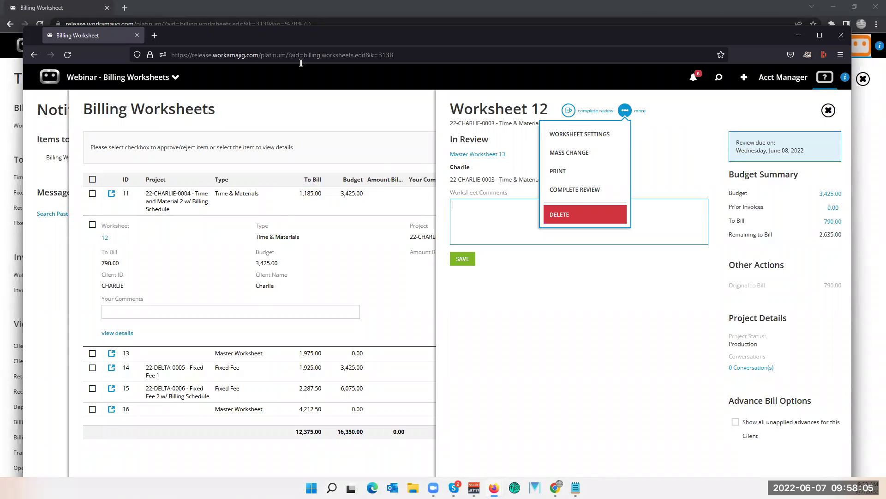
Step: Show the Today - Billing page in the billing user's Chrome window, and return to the account manager's Firefox window
{"action": "left_click_drag", "start_coordinate": [300, 41], "coordinate": [395, 125]}
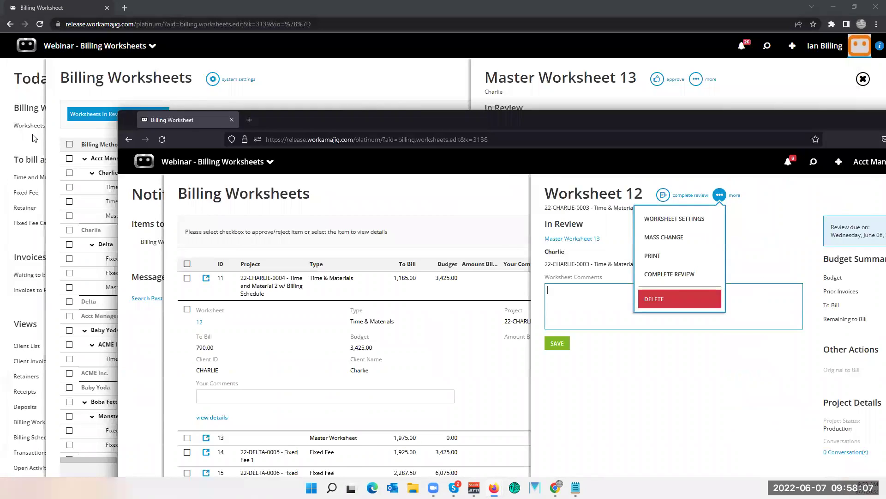
{"action": "left_click", "coordinate": [33, 133]}
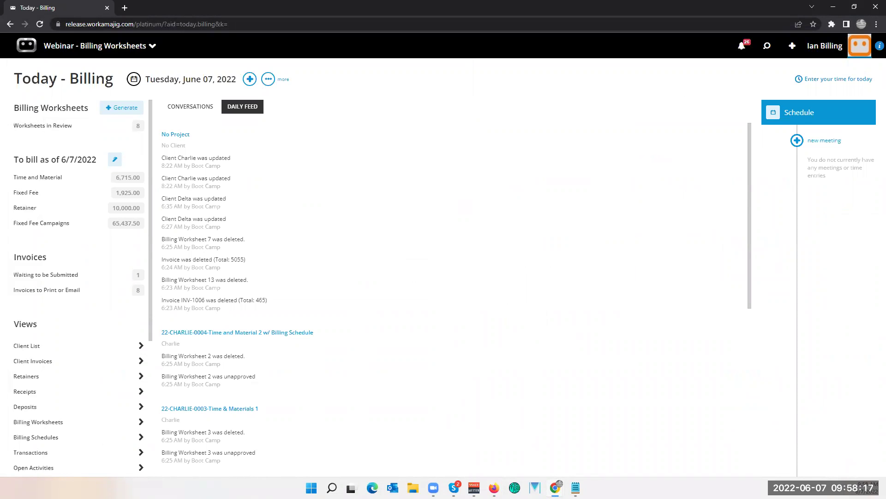
{"action": "key", "text": "alt+Tab"}
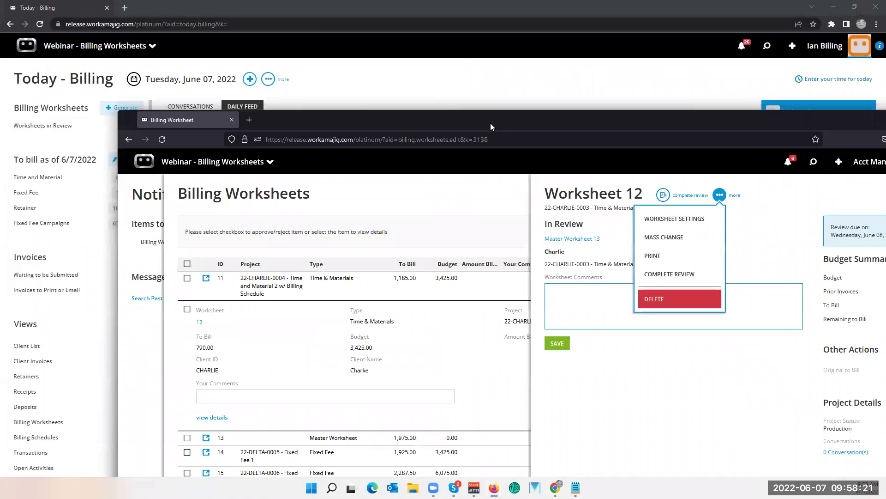
{"action": "left_click_drag", "start_coordinate": [491, 123], "coordinate": [403, 39]}
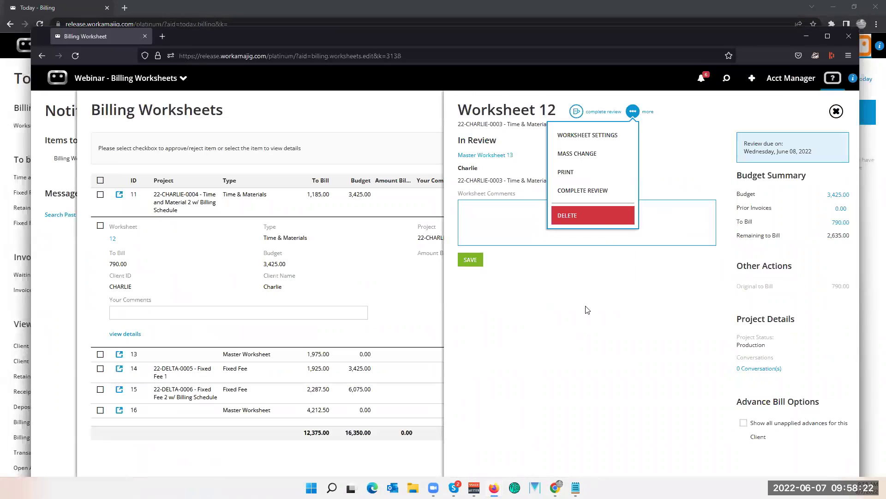
Step: Check the print options of the 22-CHARLIE-0003 worksheet and close them without printing
{"action": "left_click", "coordinate": [575, 174]}
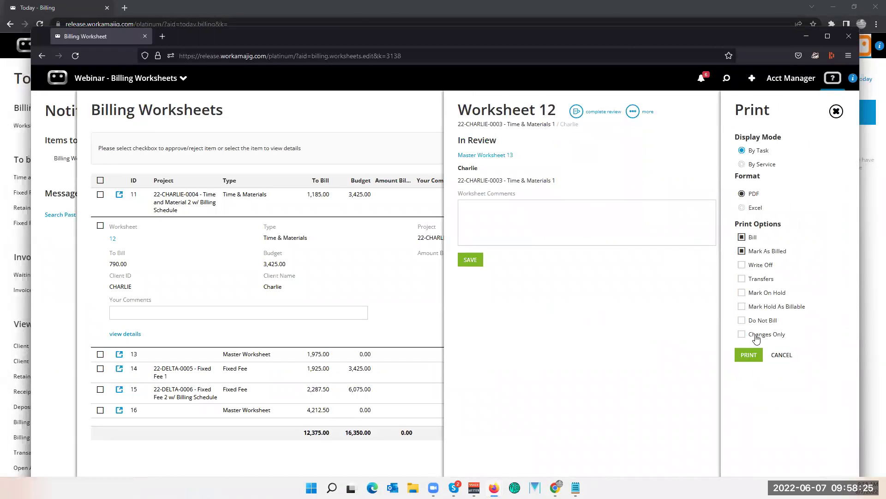
{"action": "left_click", "coordinate": [836, 111]}
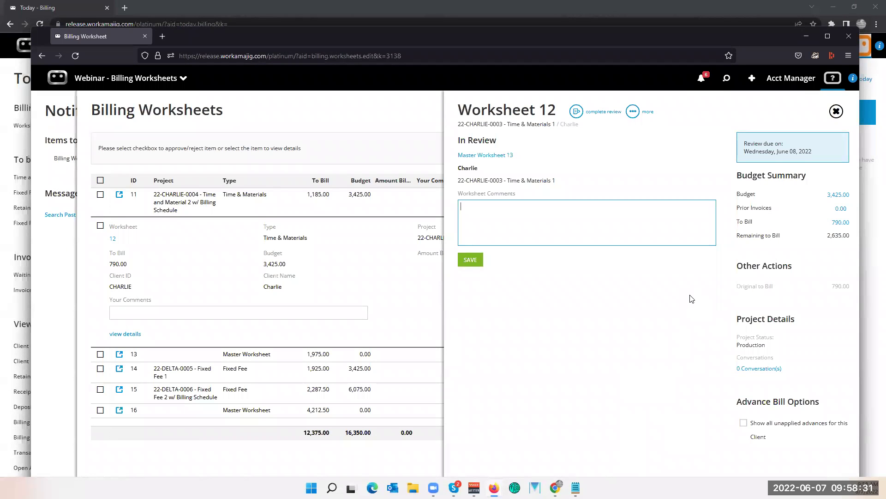
{"action": "left_click_drag", "start_coordinate": [613, 42], "coordinate": [594, 25]}
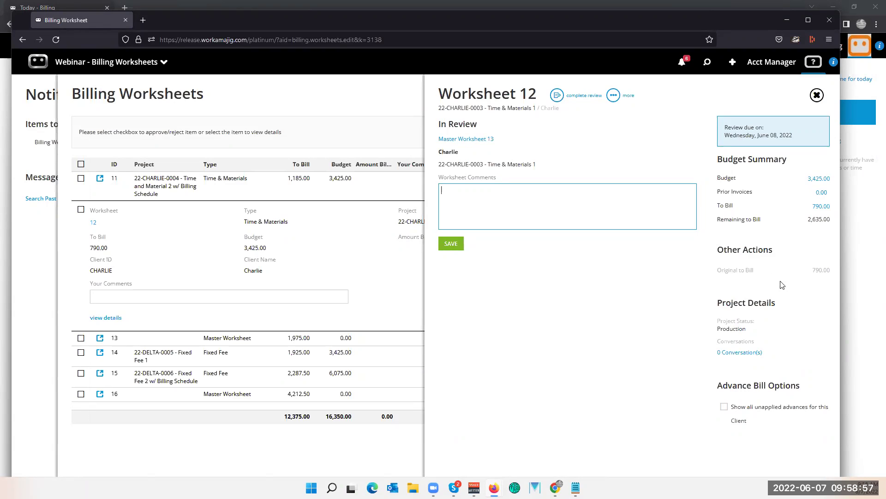
Step: Examine the 22-CHARLIE-0003 budget summary by task and by service, and check the project's prior invoices
{"action": "left_click", "coordinate": [816, 183]}
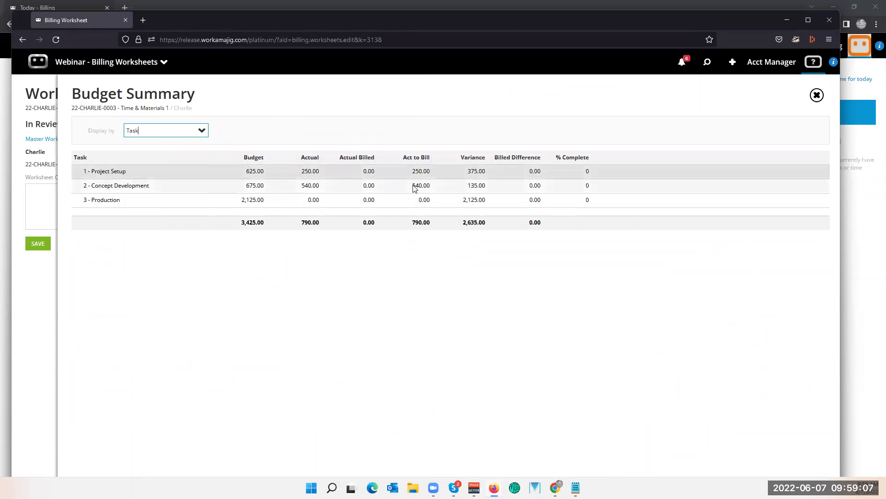
{"action": "left_click", "coordinate": [200, 132]}
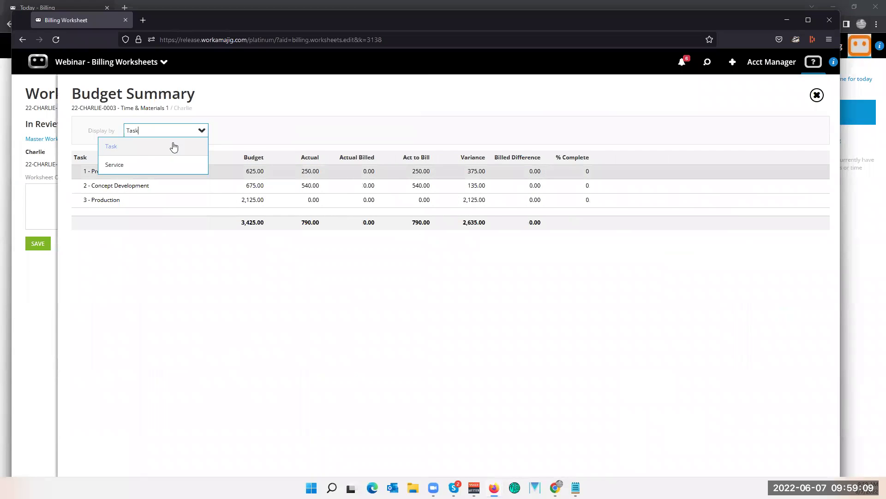
{"action": "left_click", "coordinate": [138, 167]}
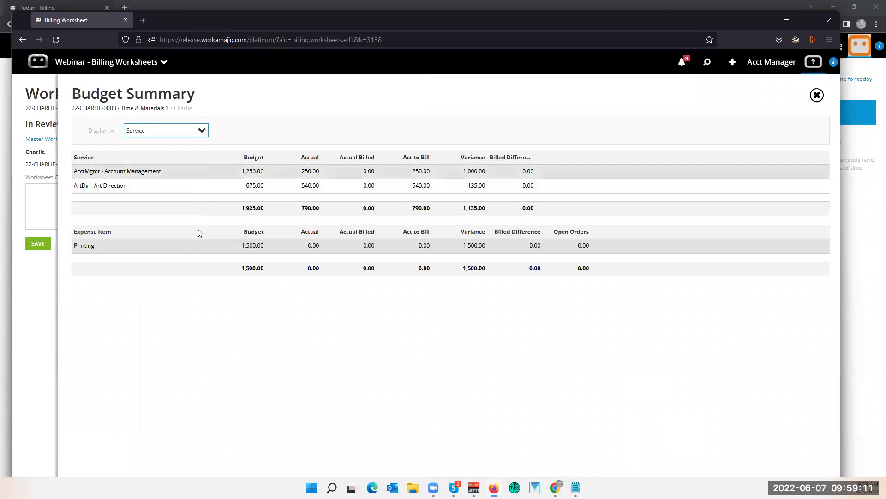
{"action": "left_click", "coordinate": [198, 133]}
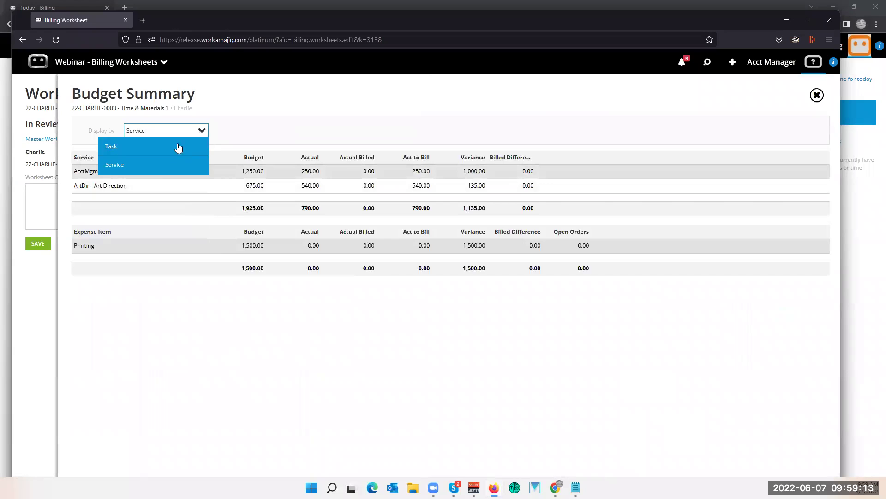
{"action": "left_click", "coordinate": [178, 147]}
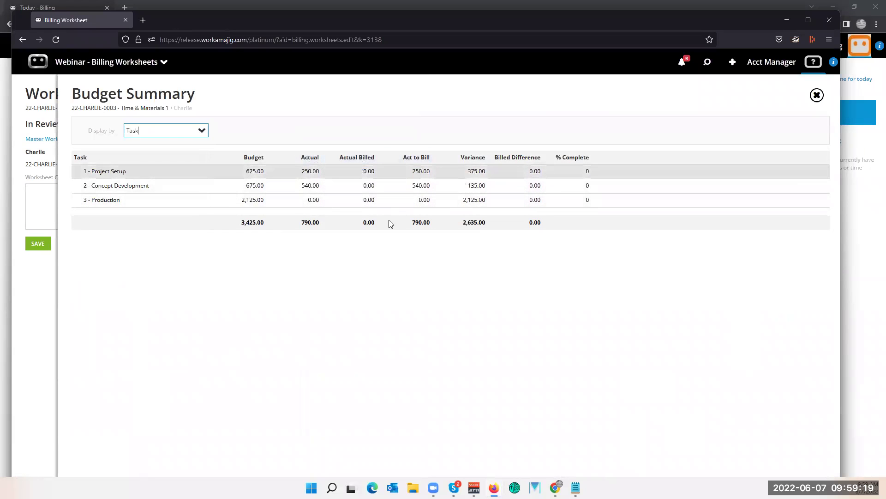
{"action": "left_click", "coordinate": [40, 205]}
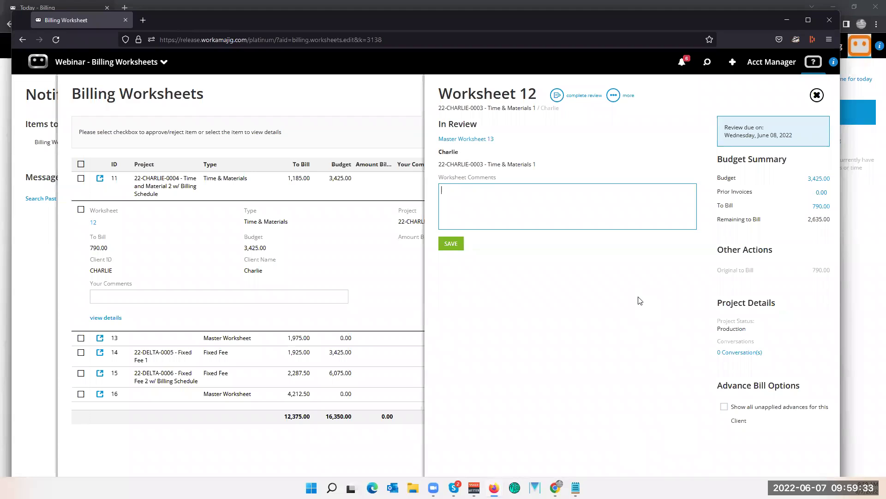
{"action": "left_click", "coordinate": [816, 196]}
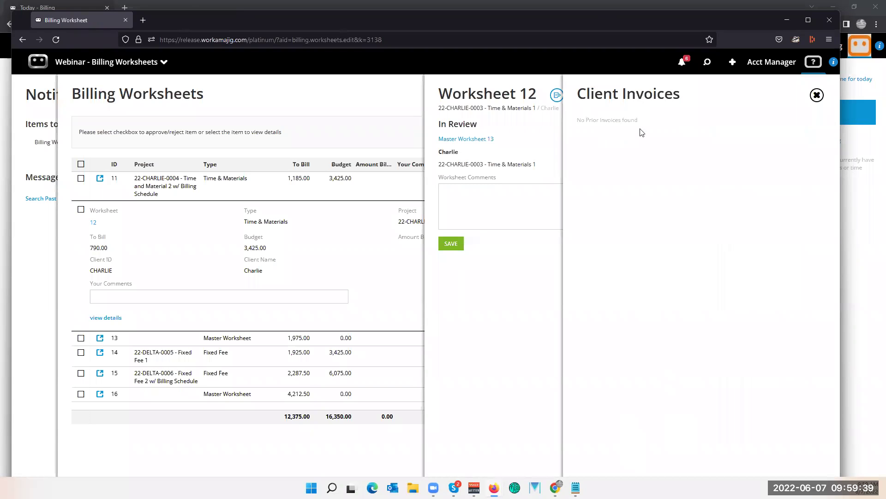
{"action": "left_click", "coordinate": [814, 98]}
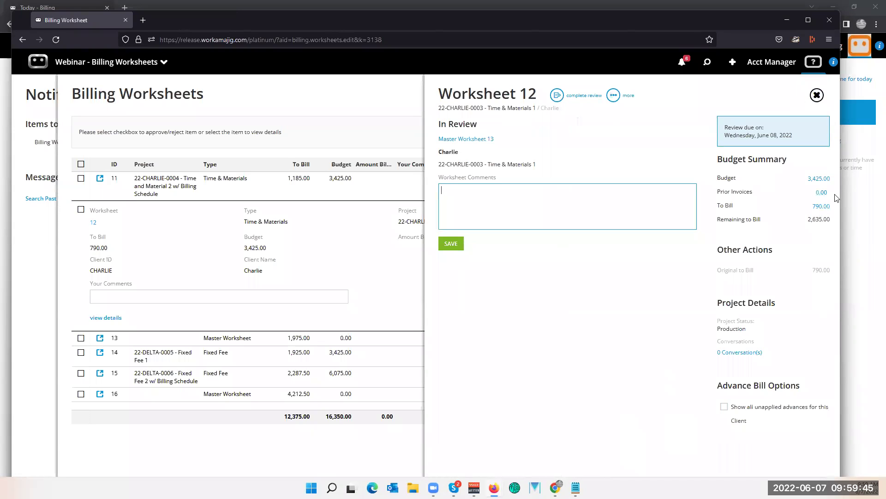
Step: Open the worksheet's To Bill transactions and expand the Account Management labor entry for the Project Setup task
{"action": "left_click", "coordinate": [819, 206]}
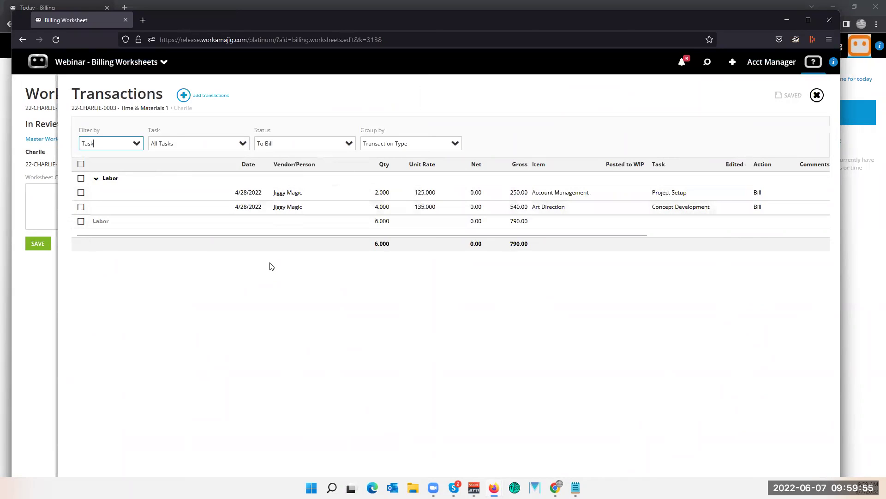
{"action": "left_click", "coordinate": [227, 194]}
{"action": "left_click", "coordinate": [227, 196]}
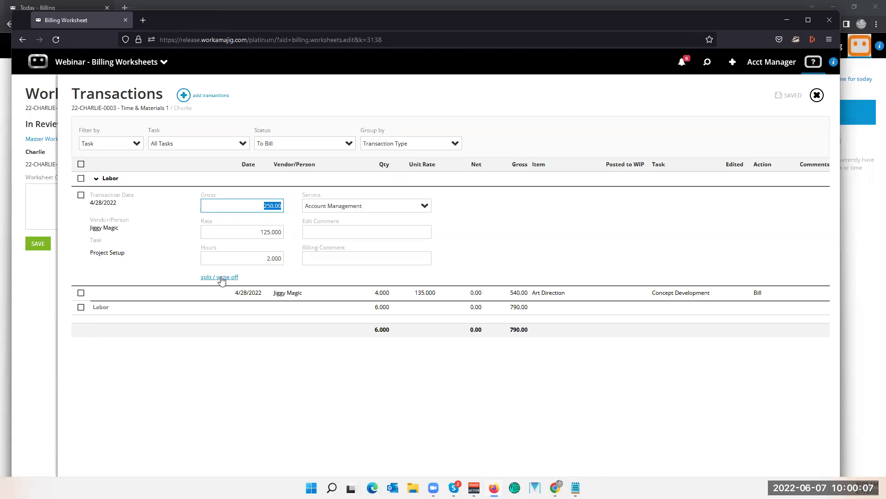
Step: Set the Account Management labor entry's gross to 300 with the edit comment "wanted to charge more" and save it
{"action": "double_click", "coordinate": [271, 206]}
{"action": "type", "text": "300"}
{"action": "left_click", "coordinate": [323, 233]}
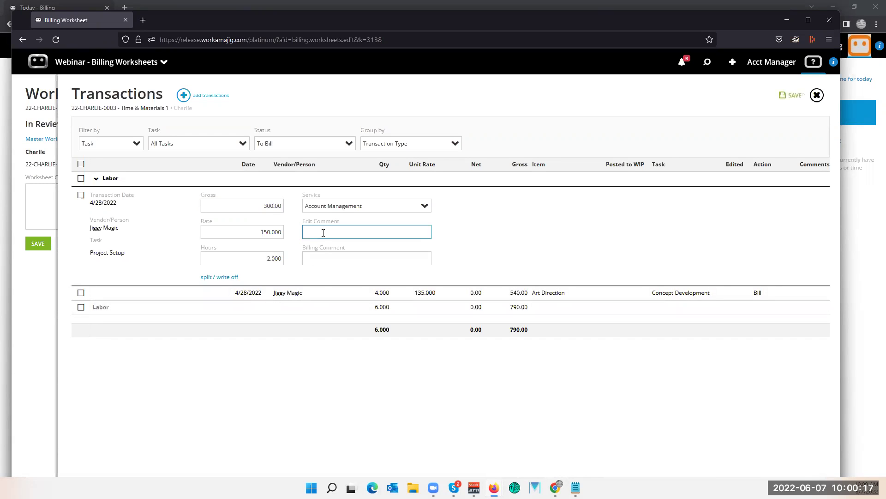
{"action": "type", "text": "wanted to charge more"}
{"action": "left_click", "coordinate": [325, 388]}
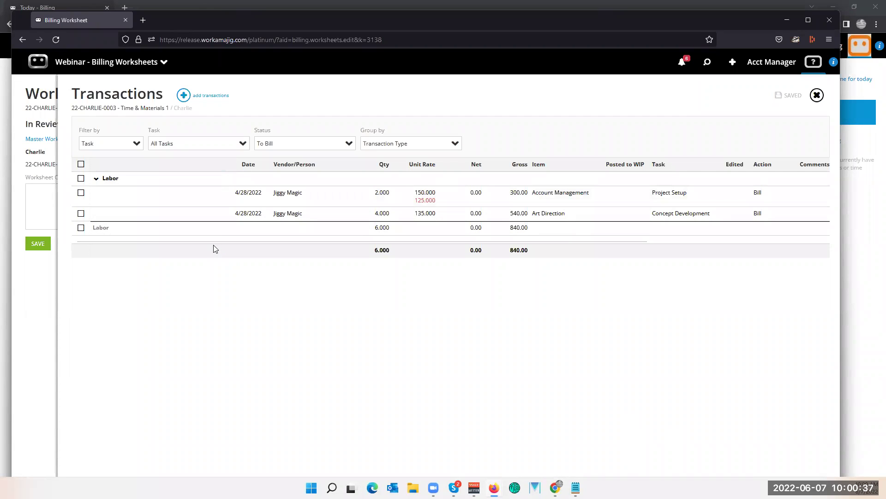
Step: Write off the Art Direction labor entry with reason Customer Service and worksheet comment "mistake on doing work", and return to Worksheet 12
{"action": "left_click", "coordinate": [81, 220]}
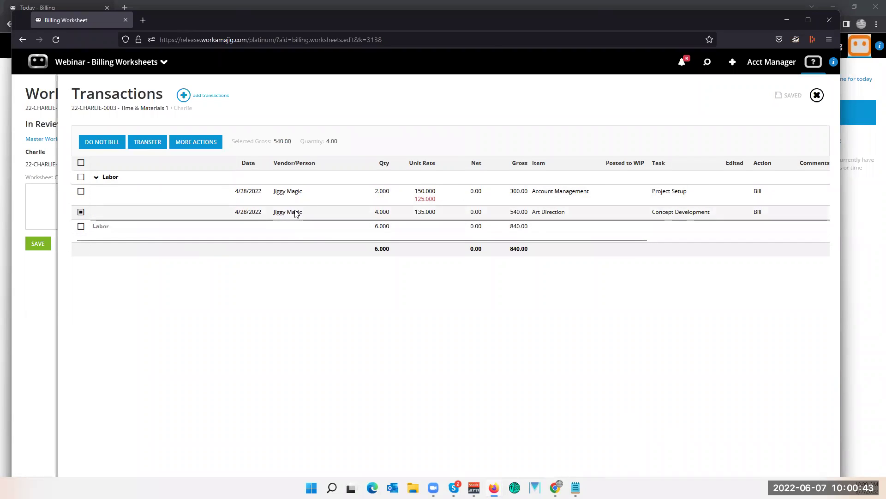
{"action": "left_click", "coordinate": [187, 144]}
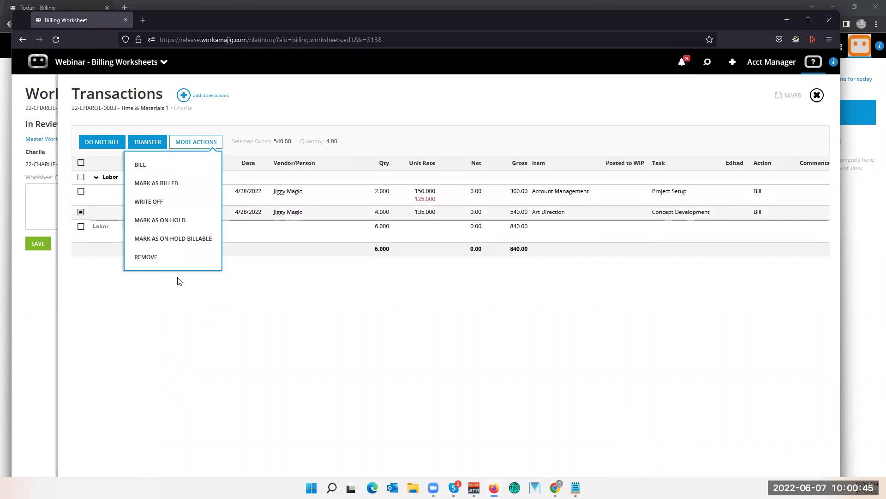
{"action": "left_click", "coordinate": [159, 202]}
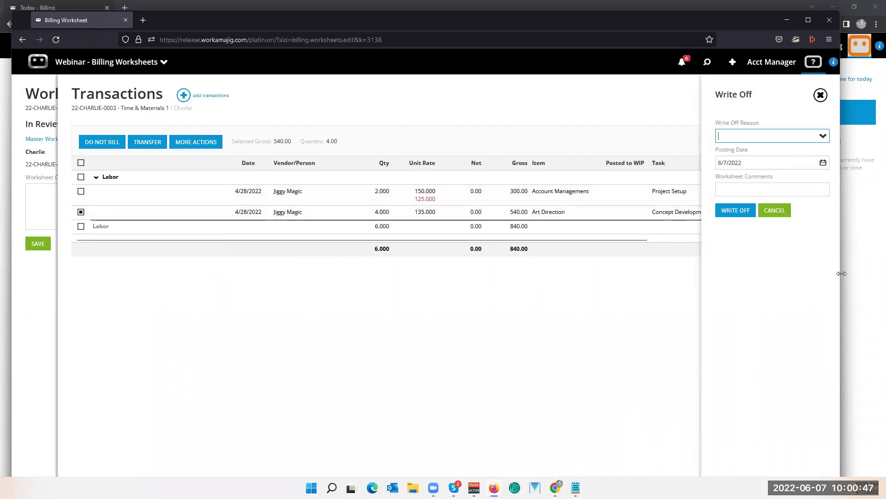
{"action": "left_click", "coordinate": [822, 138]}
{"action": "left_click", "coordinate": [769, 174]}
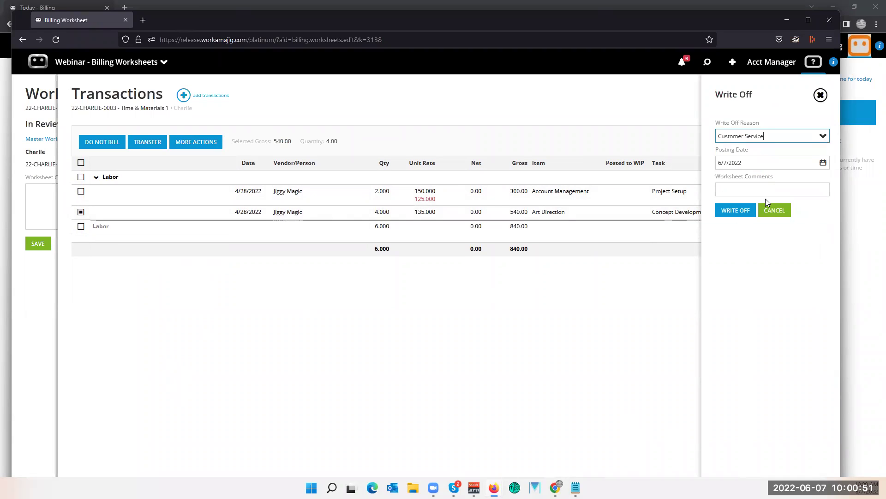
{"action": "left_click", "coordinate": [762, 194]}
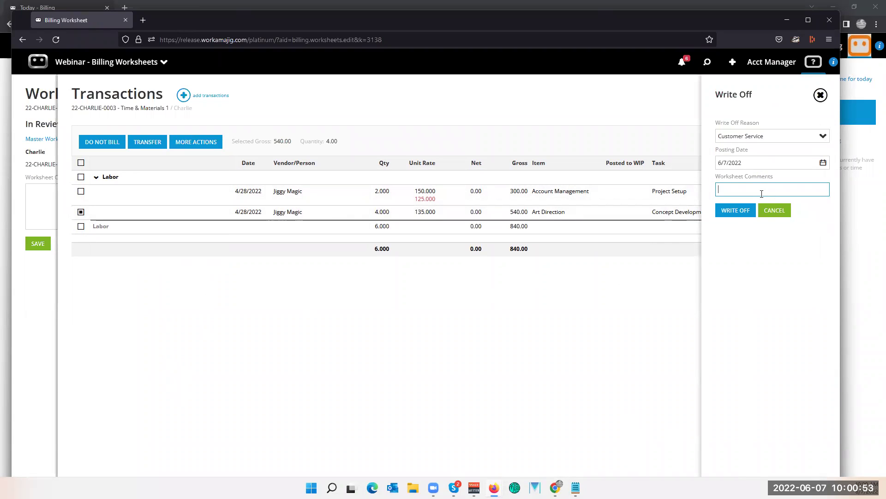
{"action": "type", "text": "mistake on doing work"}
{"action": "left_click", "coordinate": [736, 210]}
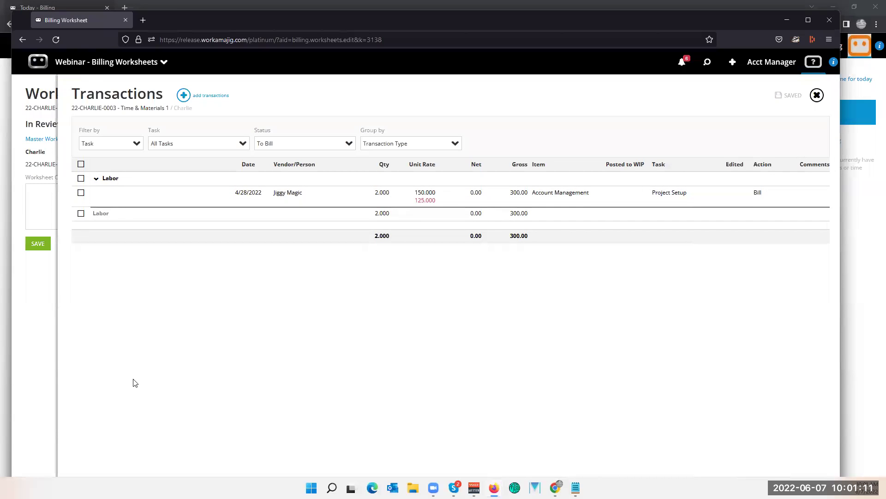
{"action": "left_click", "coordinate": [816, 95]}
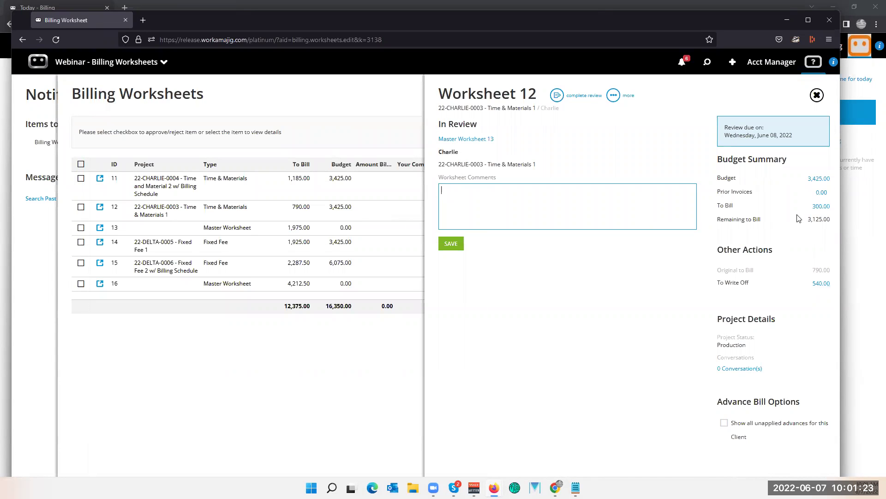
Step: Reopen the To Bill transactions, check the actions available for the Account Management entry and the Add Transactions options, and return to Worksheet 12
{"action": "left_click", "coordinate": [821, 206]}
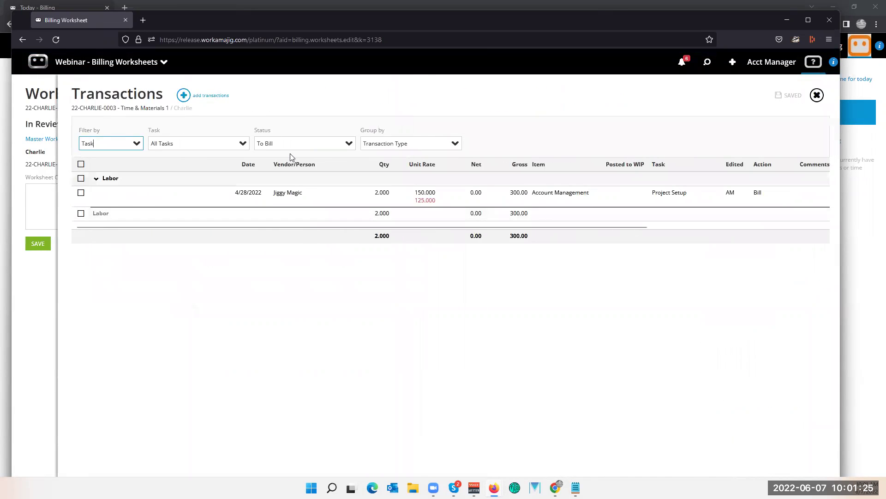
{"action": "left_click", "coordinate": [81, 193]}
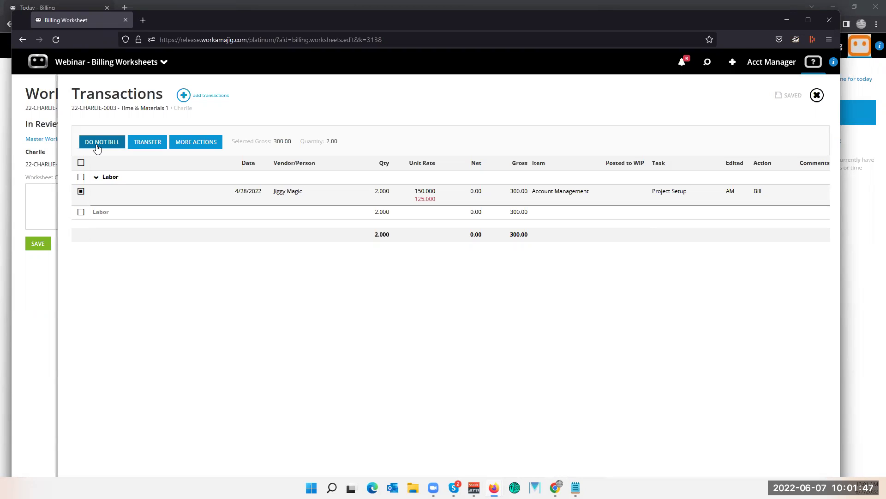
{"action": "left_click", "coordinate": [193, 147]}
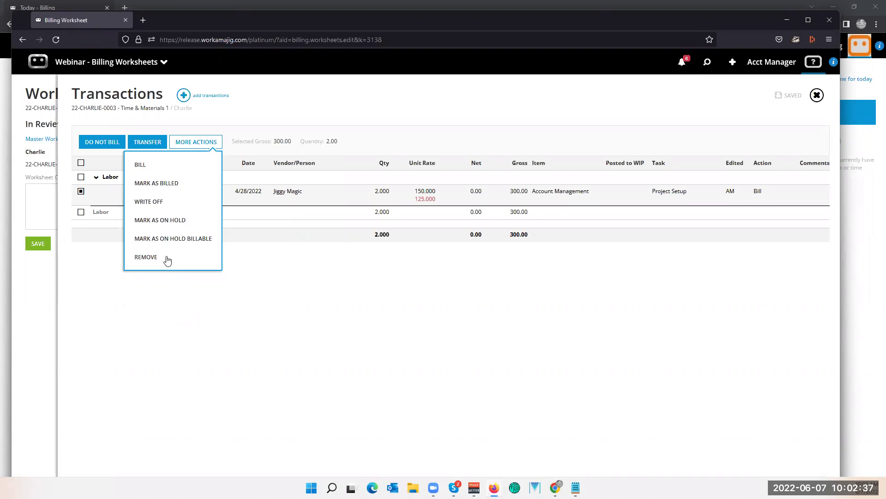
{"action": "left_click", "coordinate": [213, 313]}
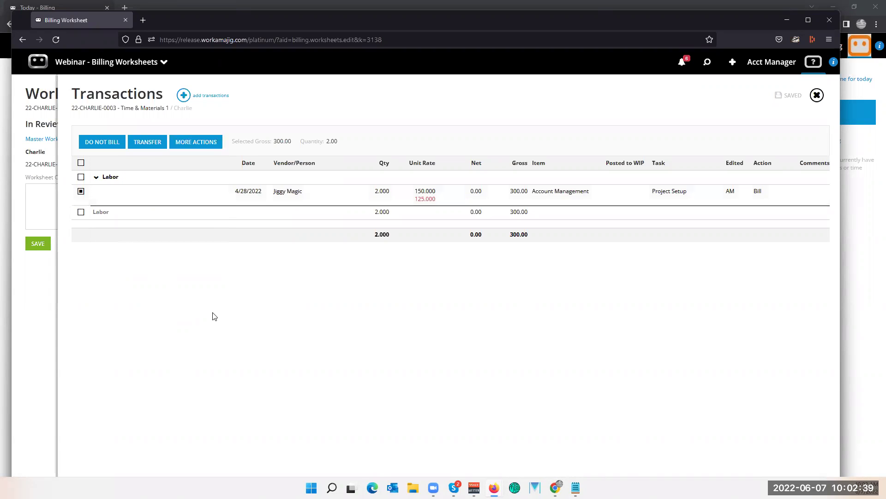
{"action": "left_click", "coordinate": [184, 95]}
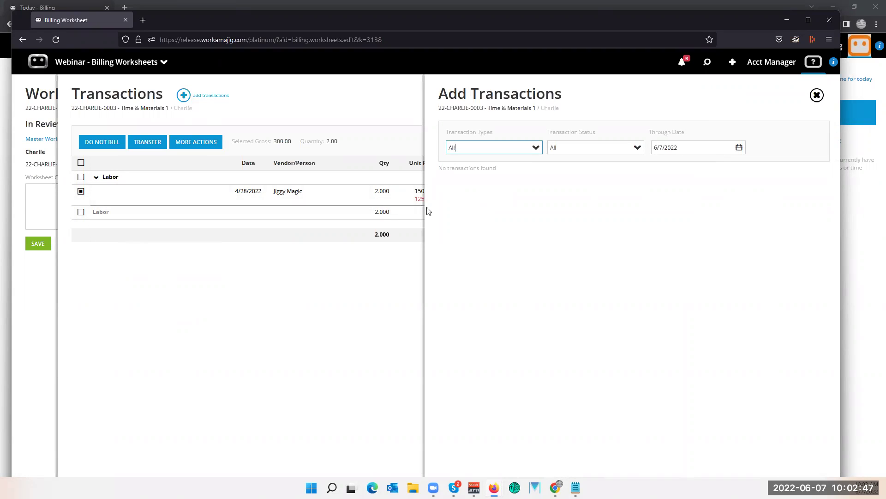
{"action": "left_click", "coordinate": [42, 305]}
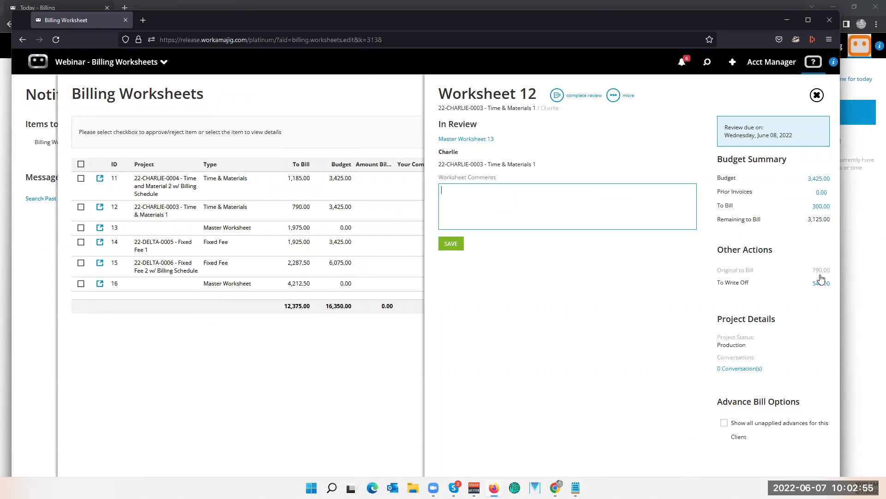
Step: Check Worksheet 12's settings and the list of available reviewers, and close them without changing the reviewer
{"action": "left_click", "coordinate": [600, 185]}
{"action": "left_click", "coordinate": [613, 95]}
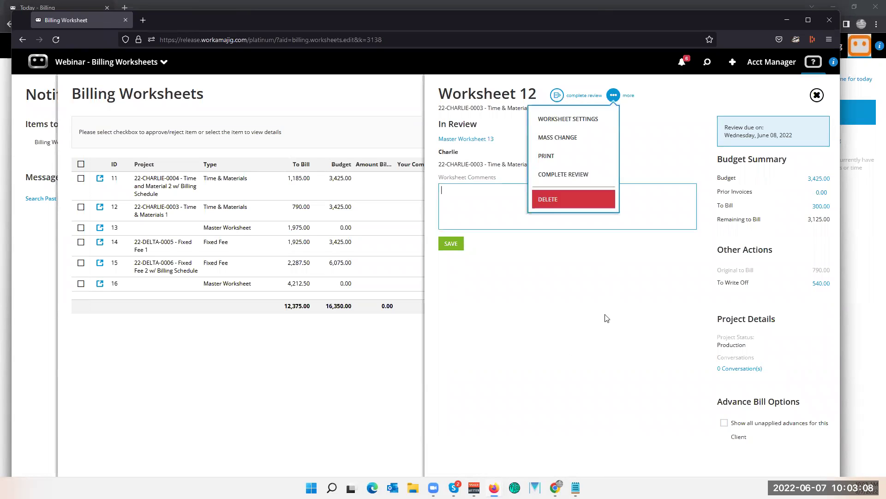
{"action": "left_click", "coordinate": [577, 119]}
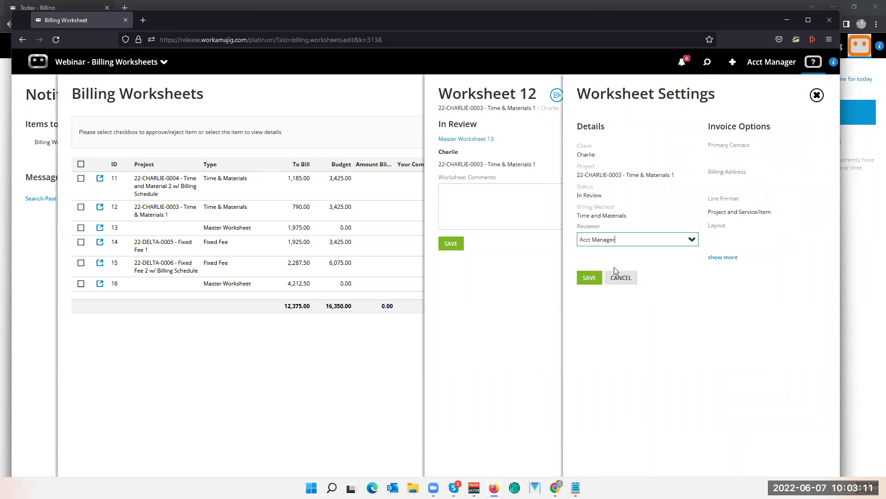
{"action": "left_click", "coordinate": [690, 241]}
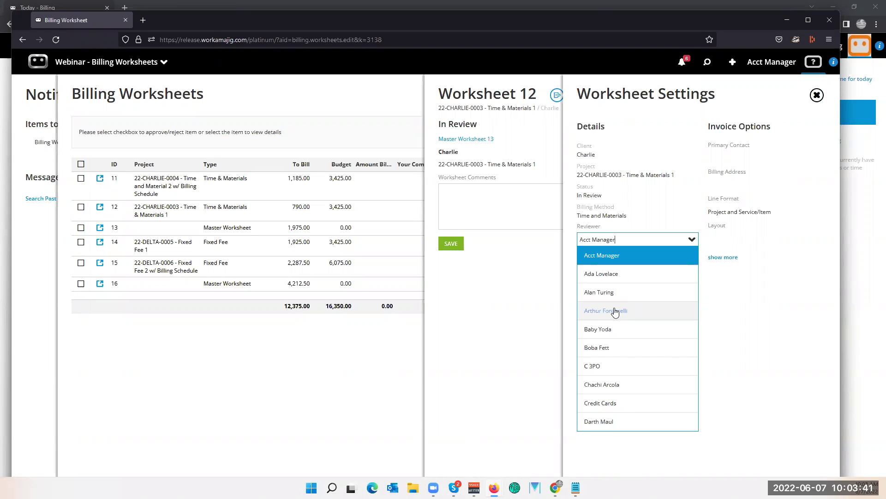
{"action": "left_click", "coordinate": [475, 354]}
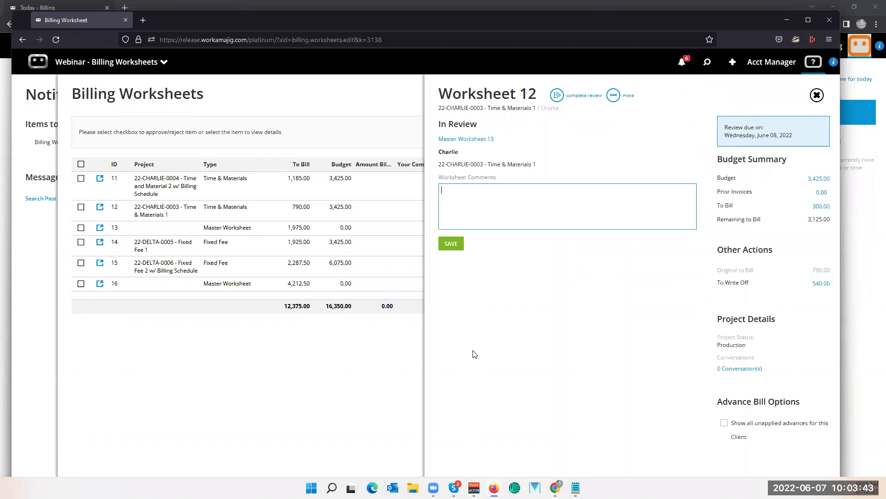
Step: Complete the review of Worksheet 12, save it and return to the billing worksheets list
{"action": "left_click", "coordinate": [556, 98]}
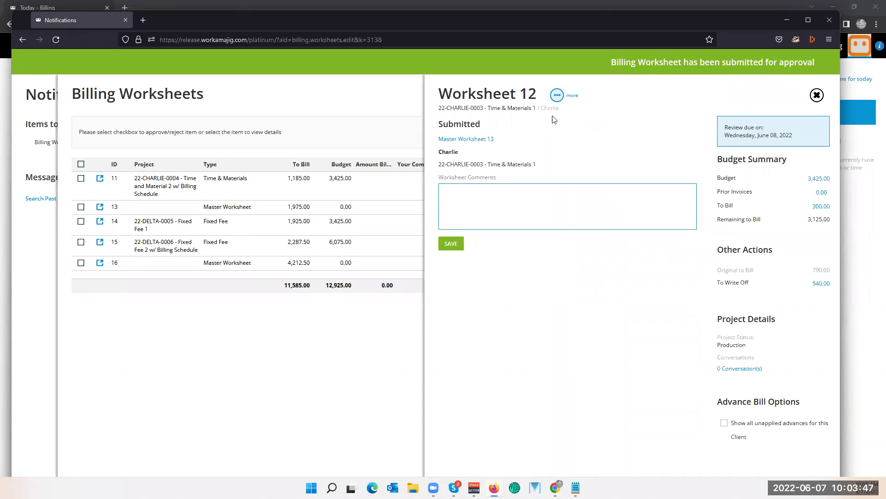
{"action": "left_click", "coordinate": [453, 242]}
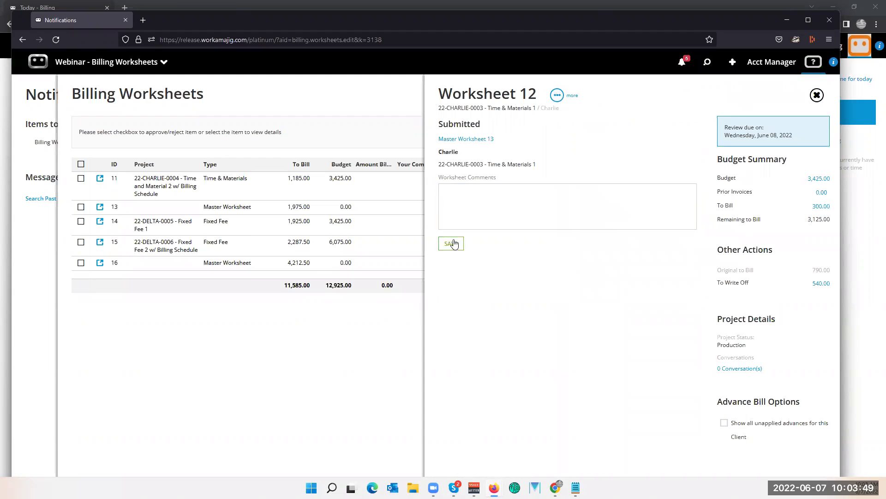
{"action": "left_click", "coordinate": [817, 95]}
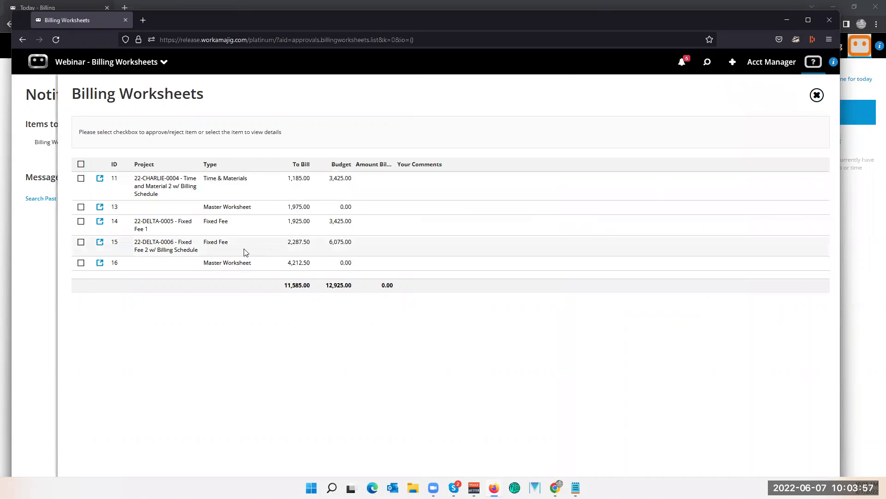
Step: Complete the review of Worksheet 11 for 22-CHARLIE-0004 and of Master Worksheet 13 from the billing worksheets list
{"action": "left_click", "coordinate": [192, 193]}
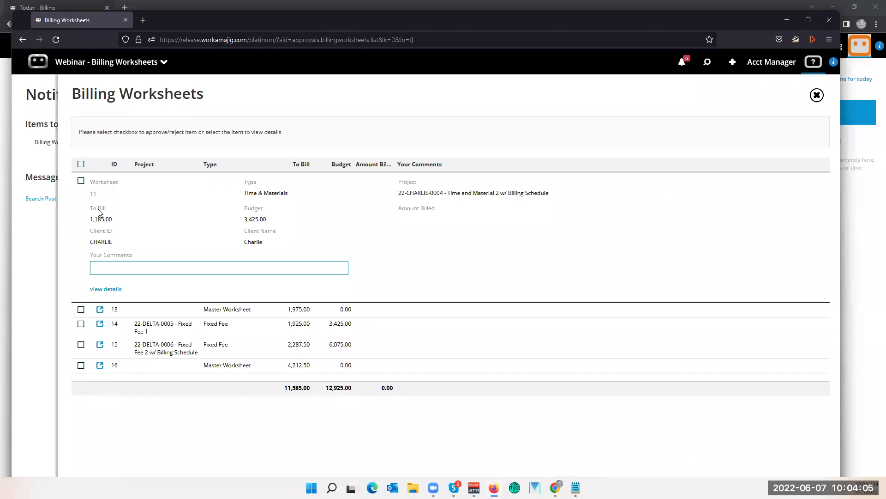
{"action": "left_click", "coordinate": [81, 181]}
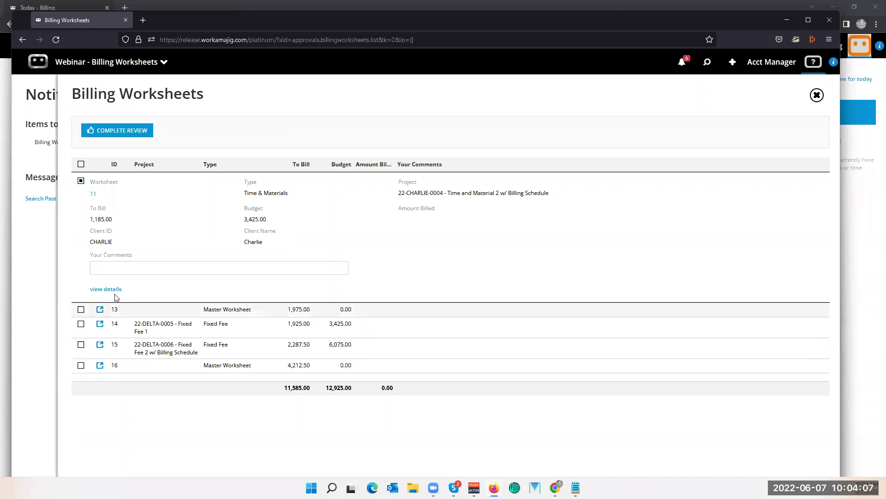
{"action": "left_click", "coordinate": [125, 132]}
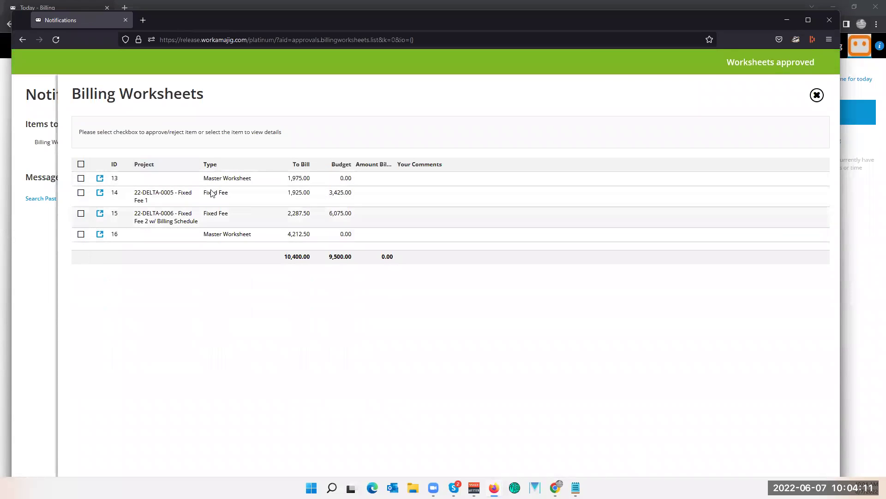
{"action": "left_click", "coordinate": [81, 179]}
{"action": "left_click", "coordinate": [119, 131]}
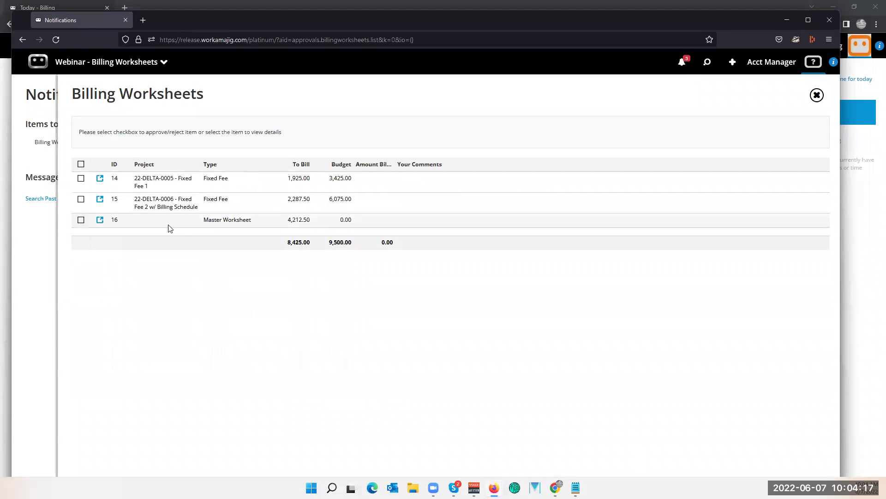
Step: Review the details of fixed fee Worksheet 14 for 22-DELTA-0005 and return to the worksheets list
{"action": "left_click", "coordinate": [149, 186]}
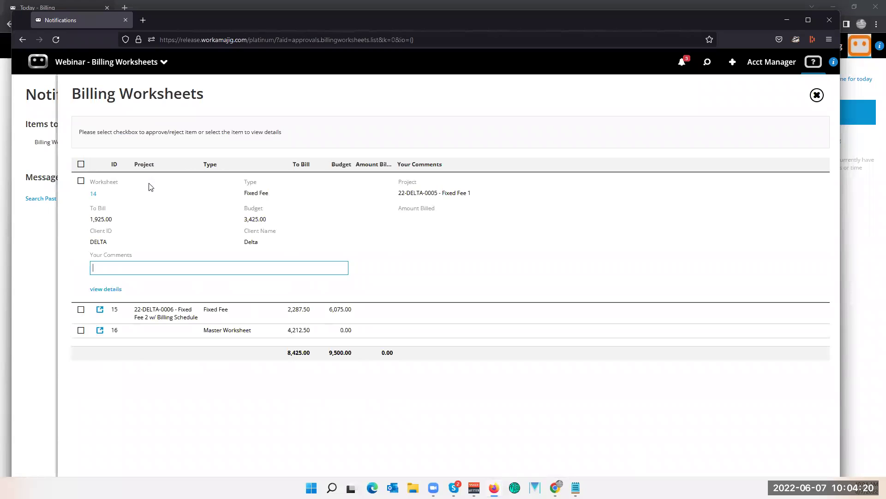
{"action": "left_click", "coordinate": [108, 289]}
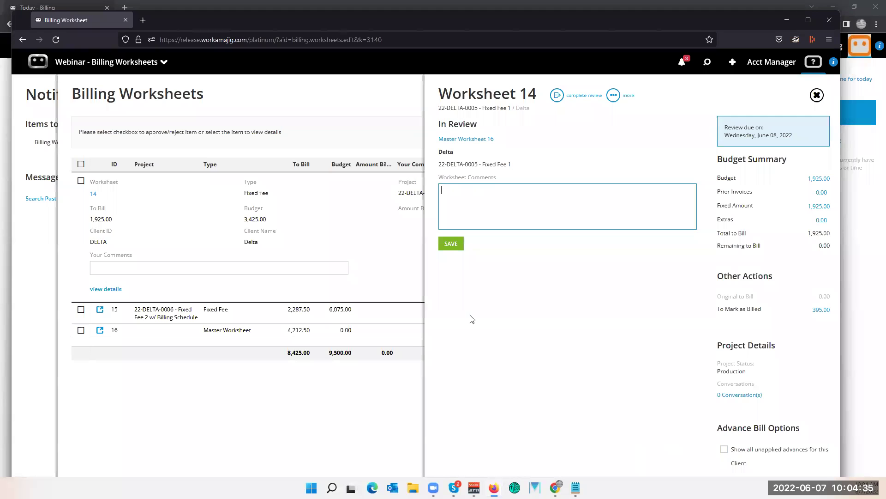
{"action": "left_click", "coordinate": [174, 437]}
Step: Open the fixed amount breakdown of Worksheet 15 for 22-DELTA-0006 and inspect the Account Management and Art Direction amounts to bill
{"action": "left_click", "coordinate": [213, 206]}
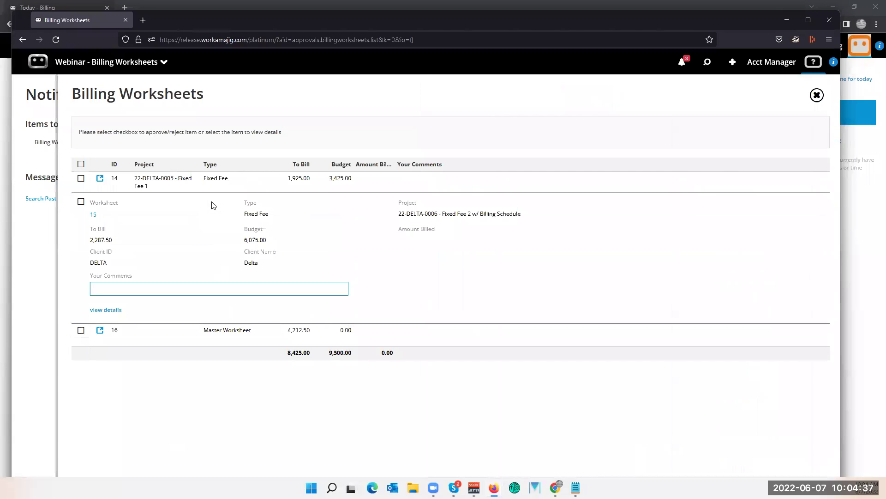
{"action": "left_click", "coordinate": [108, 310]}
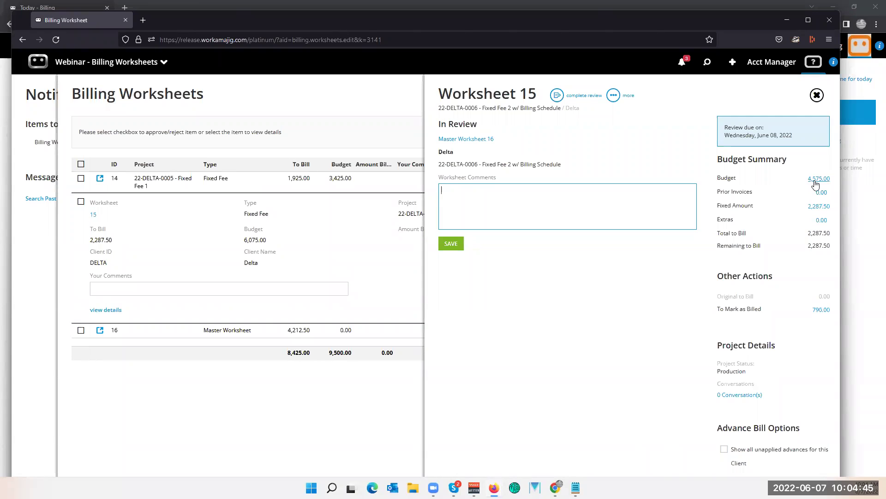
{"action": "left_click", "coordinate": [818, 208]}
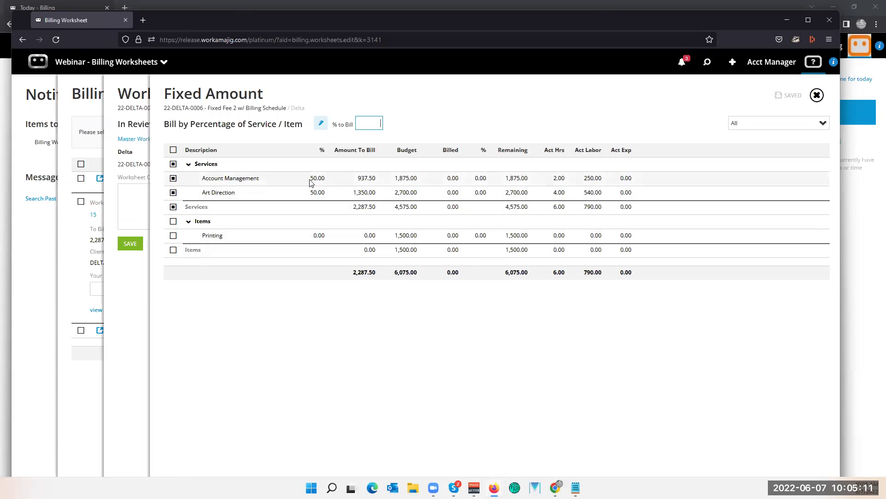
{"action": "left_click", "coordinate": [360, 183]}
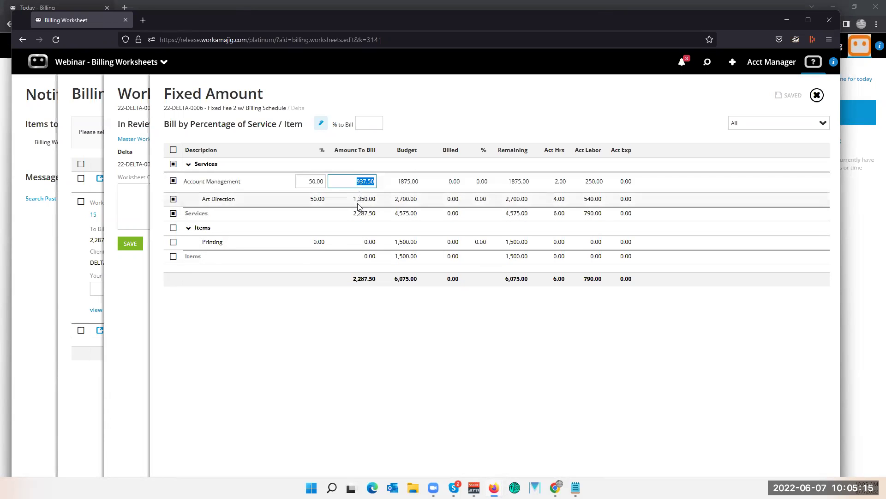
{"action": "left_click", "coordinate": [361, 201]}
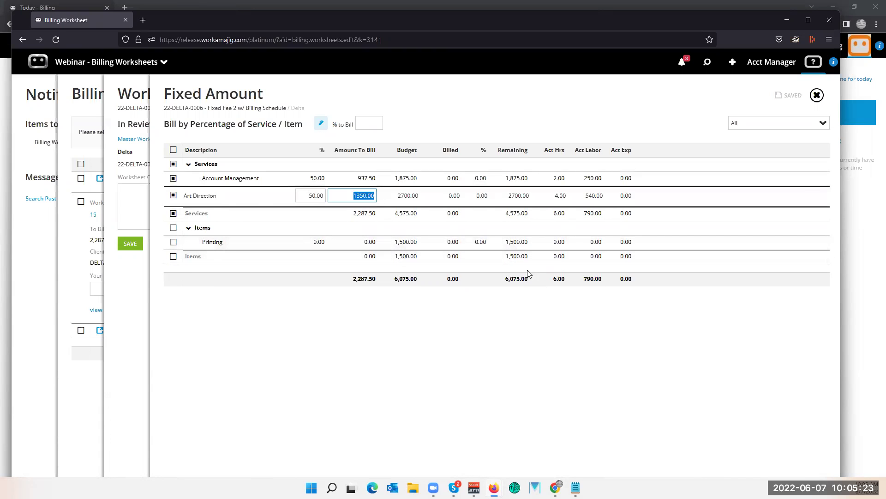
Step: Try including the Printing item in Worksheet 15's fixed amount, and exclude it again
{"action": "left_click", "coordinate": [173, 243]}
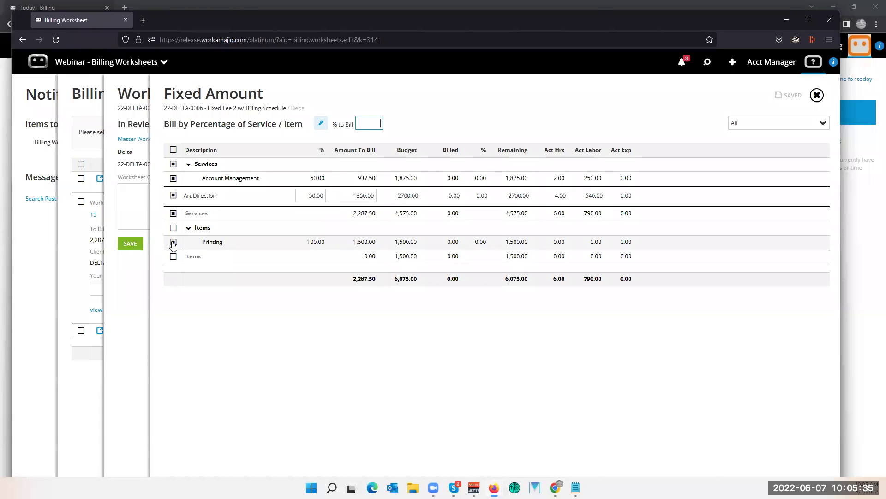
{"action": "left_click", "coordinate": [173, 243]}
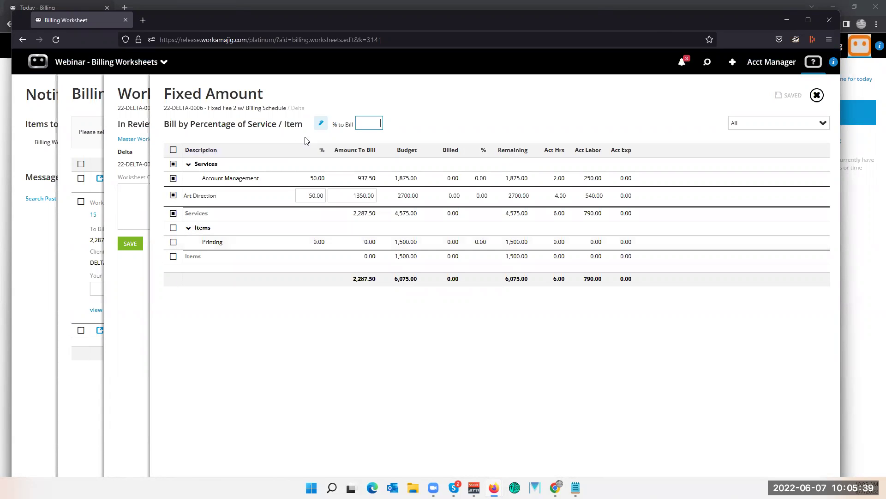
Step: Inspect the billing settings behind Worksheet 15's fixed amount, and its transactions to mark as billed, without changing anything
{"action": "left_click", "coordinate": [321, 123]}
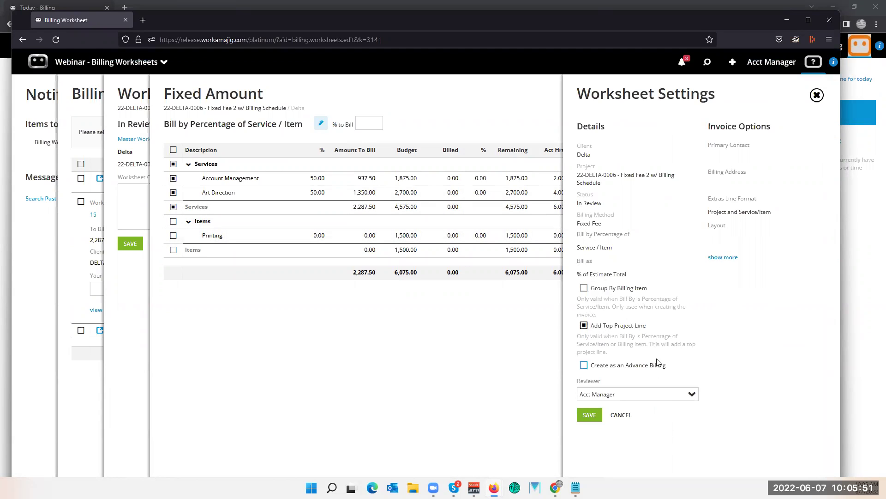
{"action": "left_click", "coordinate": [621, 415]}
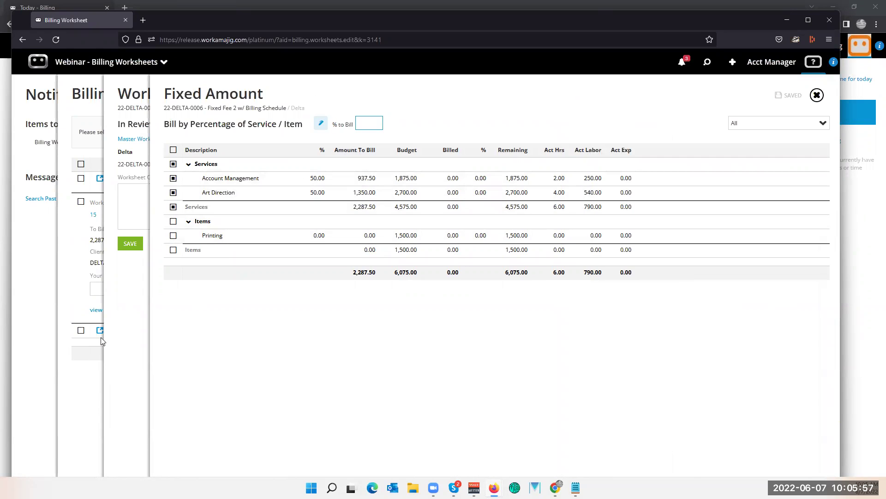
{"action": "left_click", "coordinate": [142, 313]}
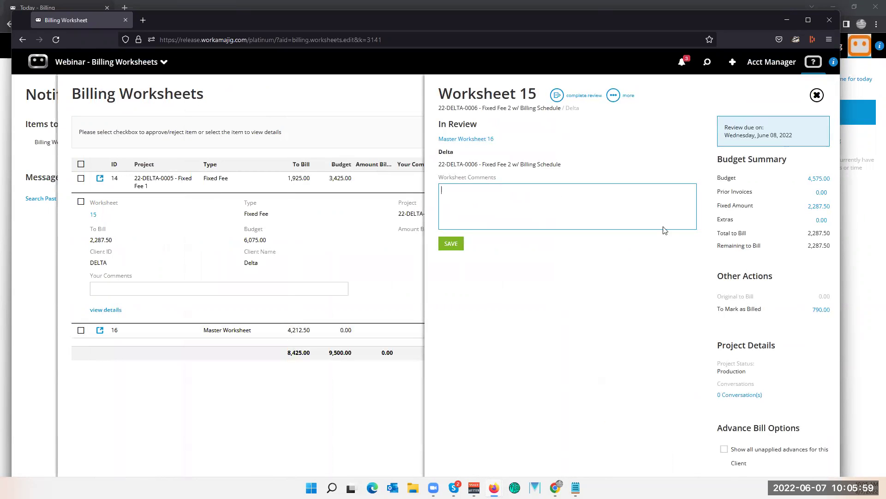
{"action": "left_click", "coordinate": [821, 310]}
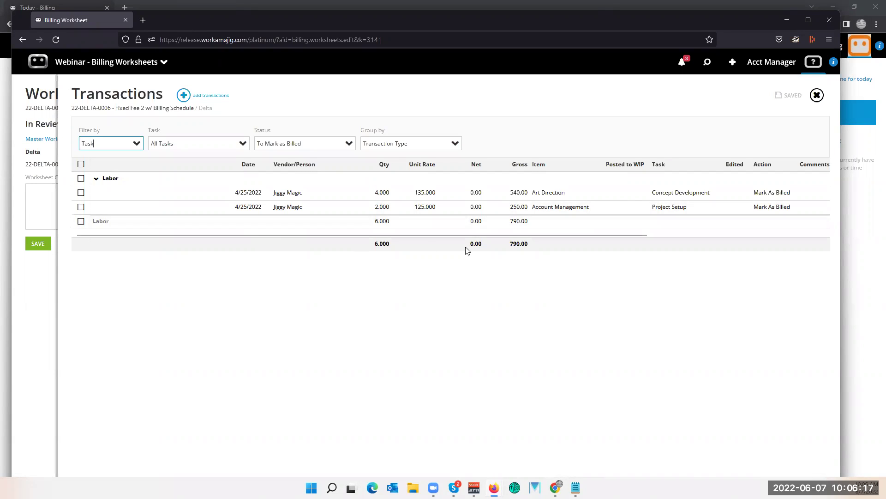
{"action": "left_click", "coordinate": [34, 314]}
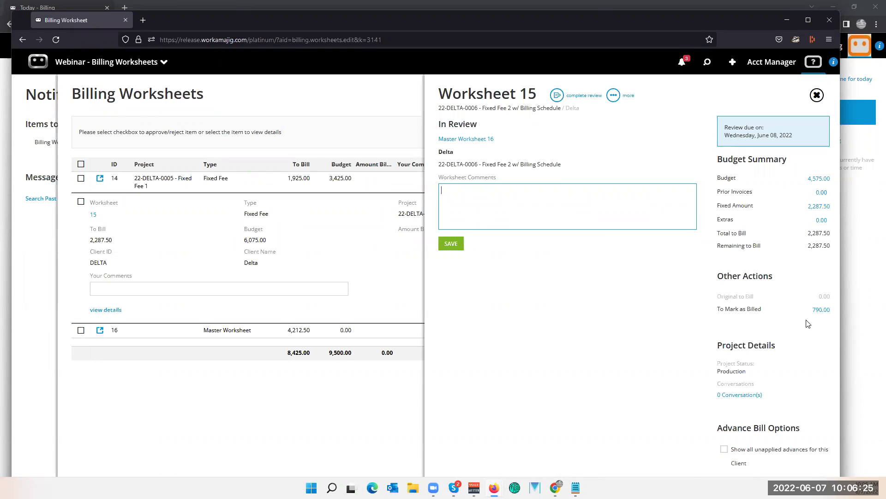
Step: Change Worksheet 15's Account Management labor transaction from mark as billed to bill as an extra, and return to the worksheet
{"action": "left_click", "coordinate": [821, 309]}
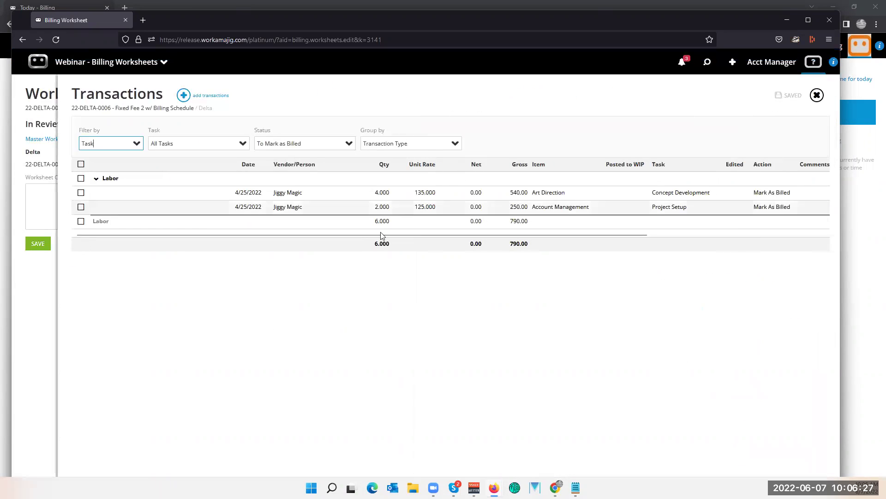
{"action": "left_click", "coordinate": [87, 208]}
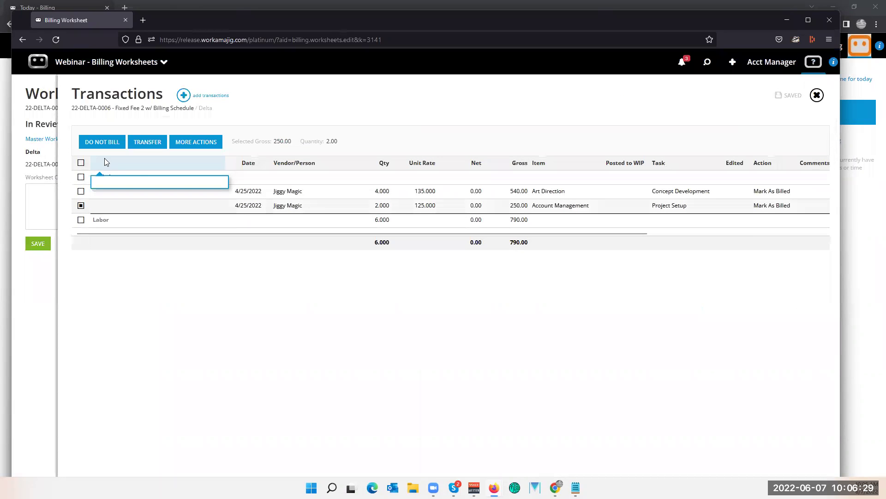
{"action": "left_click", "coordinate": [198, 144]}
{"action": "left_click", "coordinate": [179, 164]}
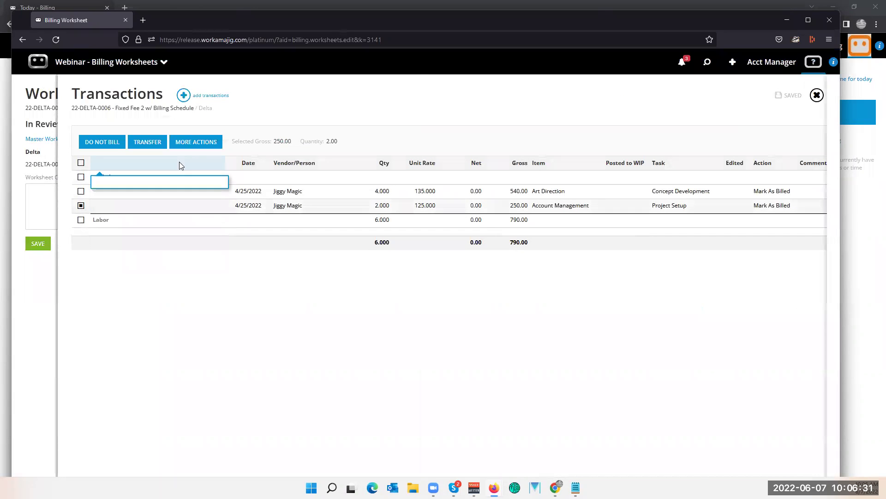
{"action": "left_click", "coordinate": [726, 184]}
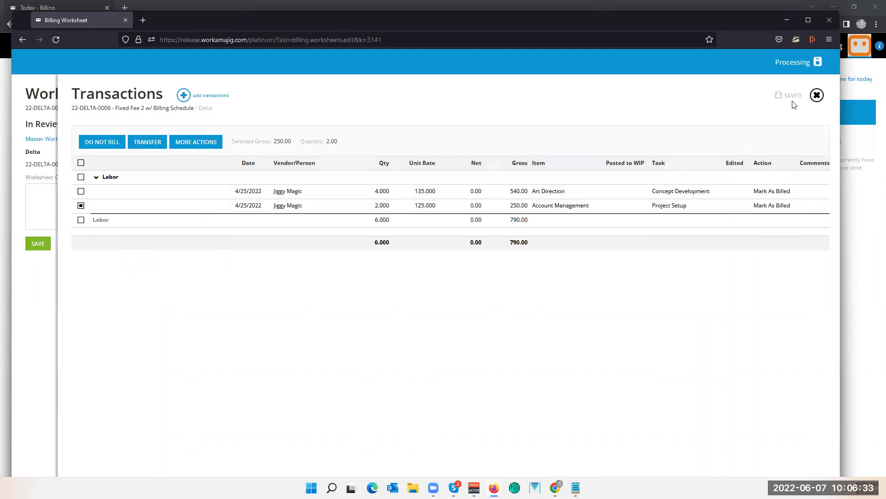
{"action": "left_click", "coordinate": [817, 95]}
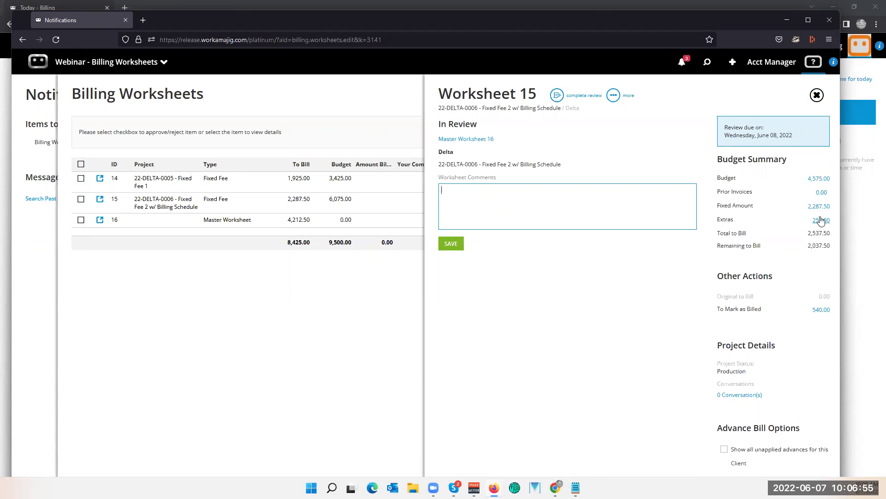
Step: Apply a mass change to Worksheet 15 that adjusts the total to bill amount to 3000
{"action": "left_click", "coordinate": [452, 243]}
{"action": "left_click", "coordinate": [613, 95]}
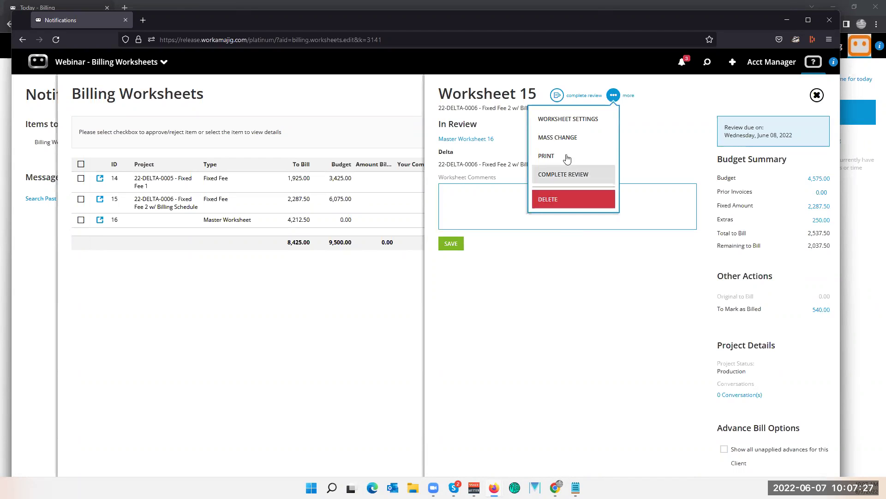
{"action": "left_click", "coordinate": [554, 138]}
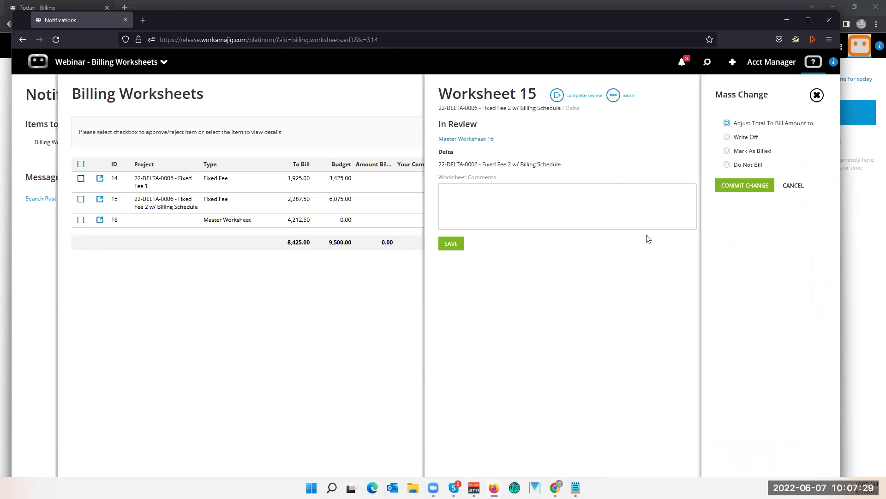
{"action": "left_click", "coordinate": [727, 123]}
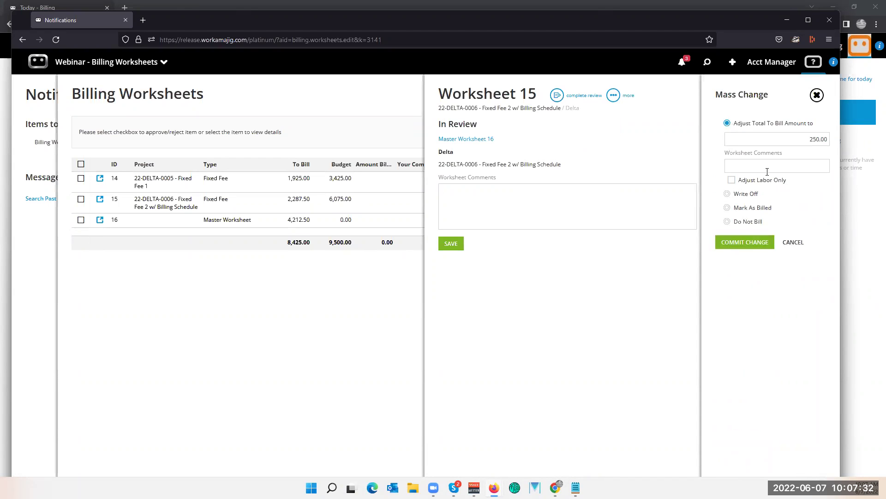
{"action": "left_click", "coordinate": [799, 143]}
{"action": "type", "text": "3"}
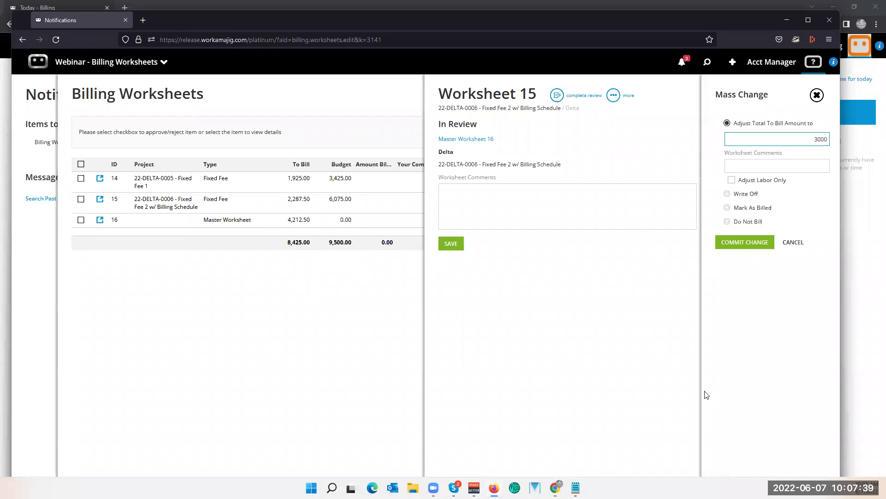
{"action": "left_click", "coordinate": [745, 244]}
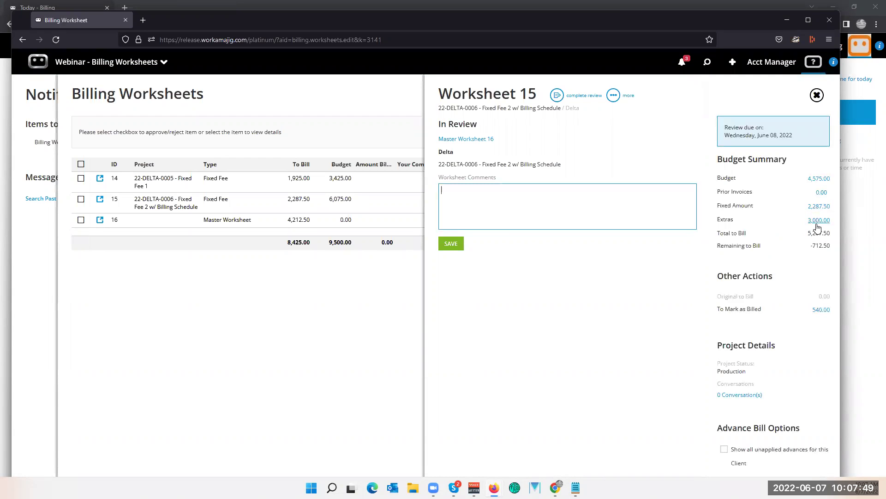
Step: Review Worksheet 15's fixed amount breakdown and its mass change adjustment amount, without committing another change
{"action": "left_click", "coordinate": [815, 209]}
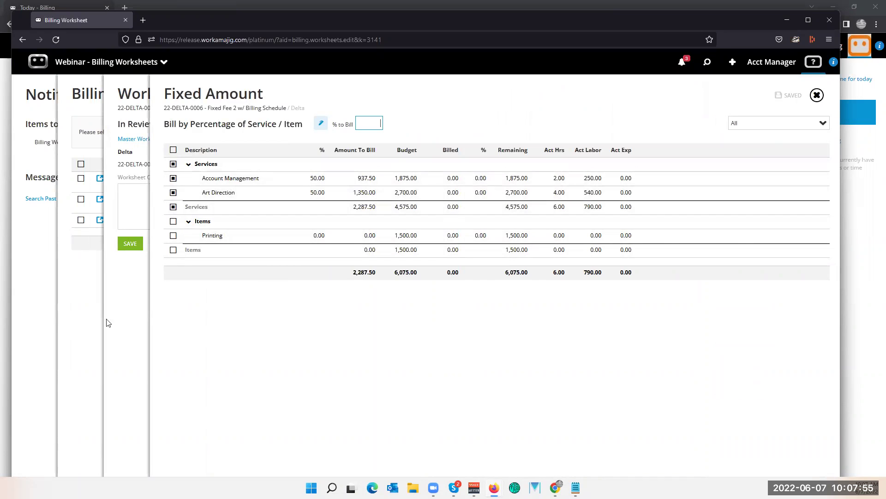
{"action": "left_click", "coordinate": [119, 323]}
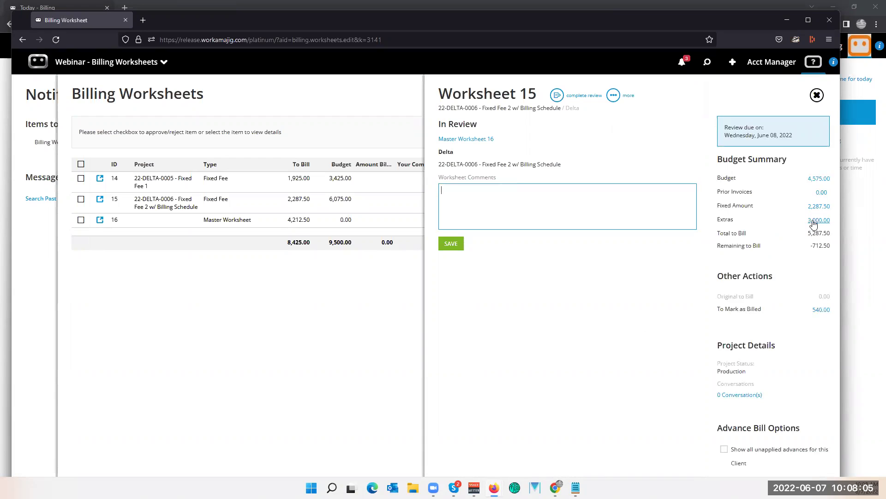
{"action": "left_click", "coordinate": [614, 95]}
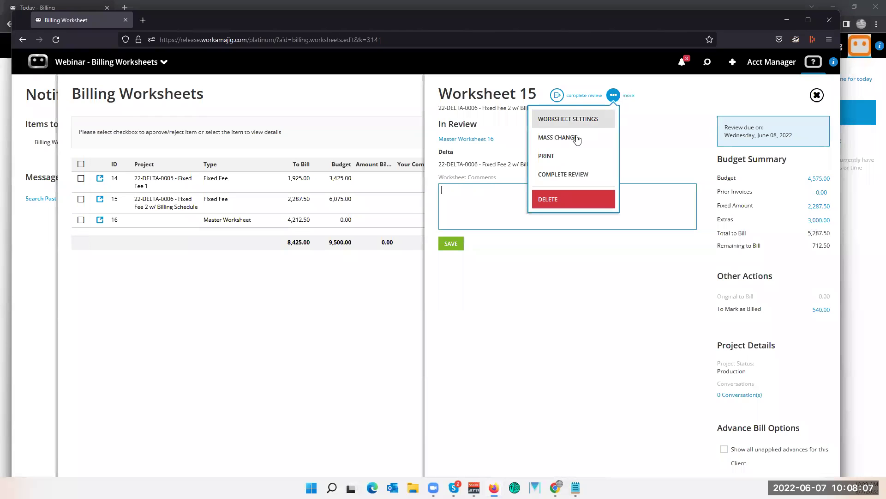
{"action": "left_click", "coordinate": [576, 137]}
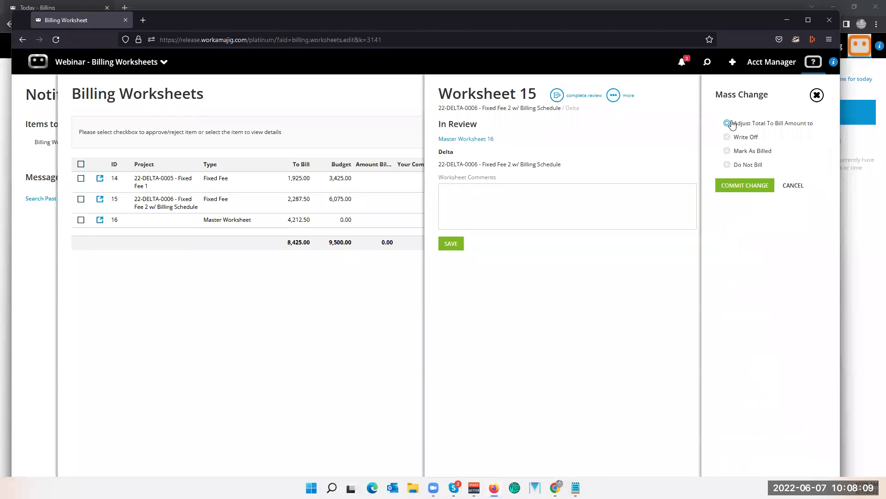
{"action": "left_click", "coordinate": [727, 123]}
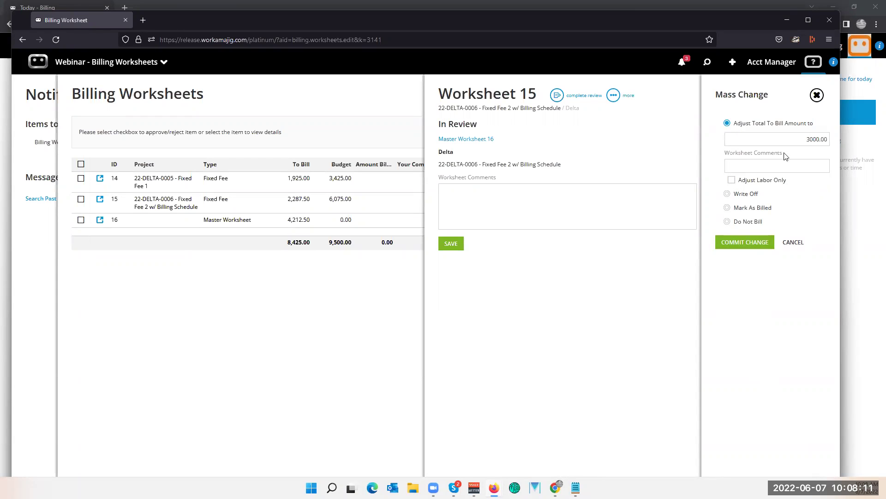
{"action": "left_click", "coordinate": [791, 243]}
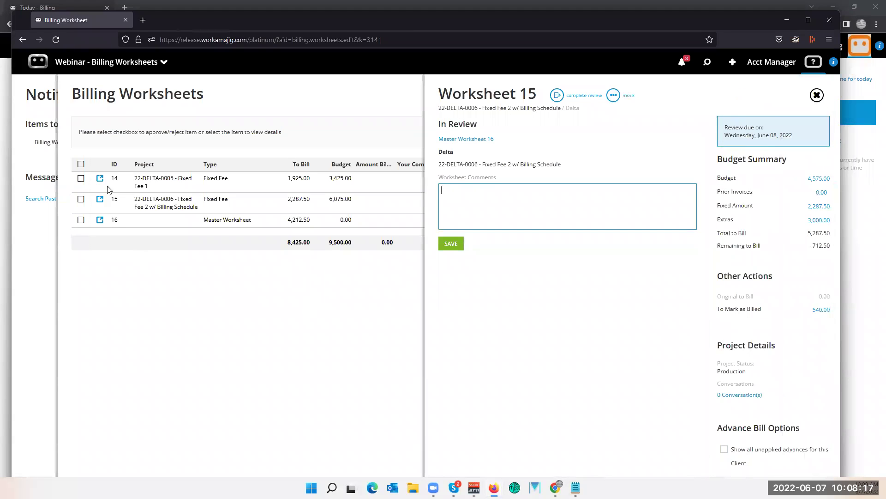
Step: Complete the review of worksheets 14, 15 and 16 together and leave the billing worksheets list
{"action": "left_click", "coordinate": [80, 165]}
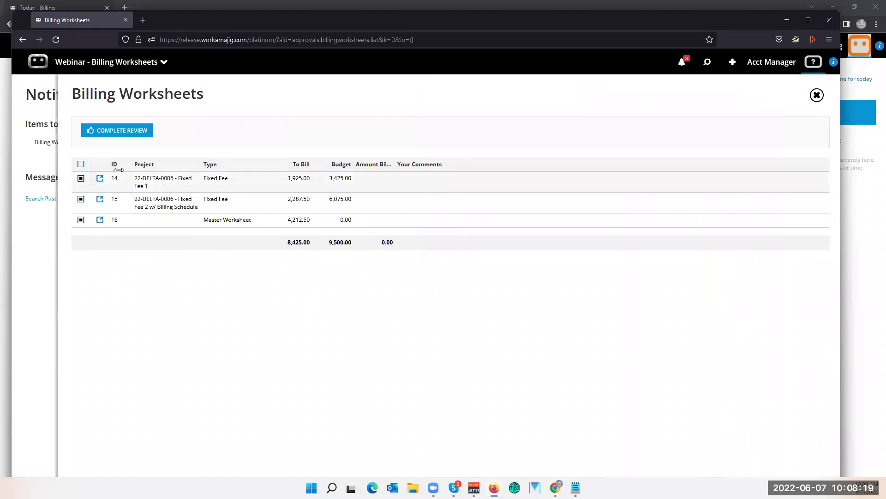
{"action": "left_click", "coordinate": [135, 132]}
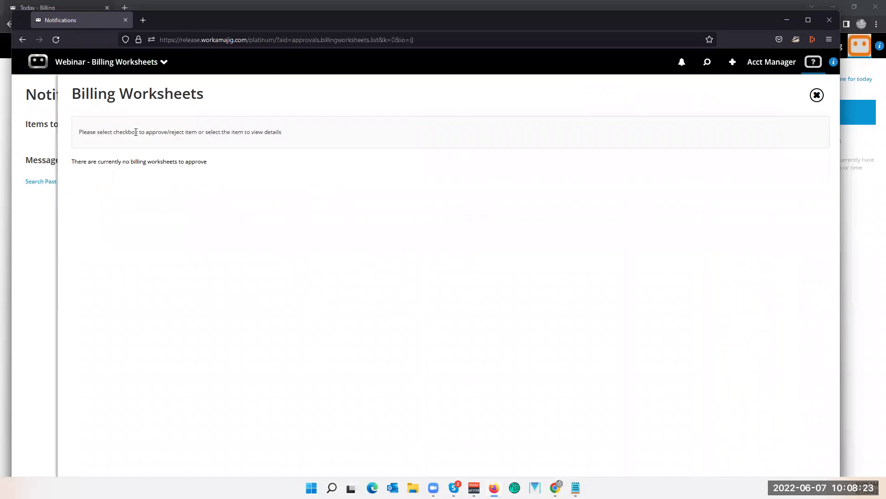
{"action": "left_click", "coordinate": [46, 218]}
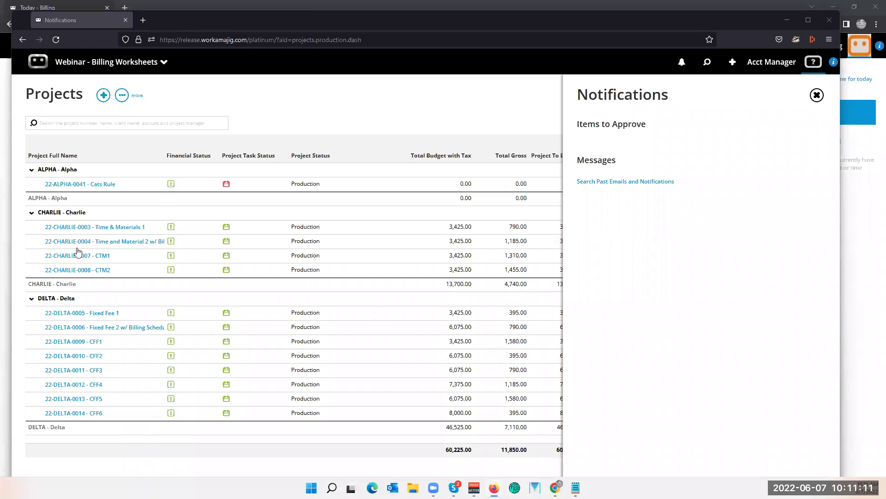
Step: Check which billing records the account manager can create, and return to the billing user's browser window
{"action": "left_click", "coordinate": [732, 61]}
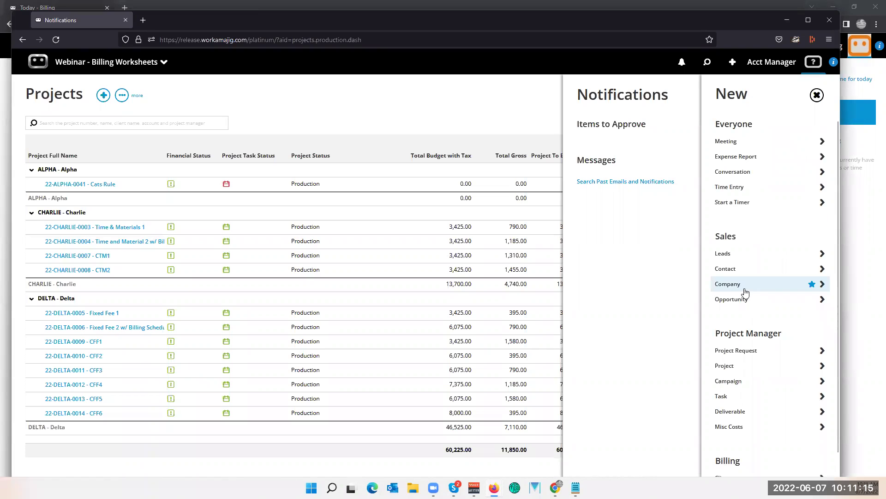
{"action": "scroll", "coordinate": [749, 369], "scroll_direction": "down", "scroll_amount": 3}
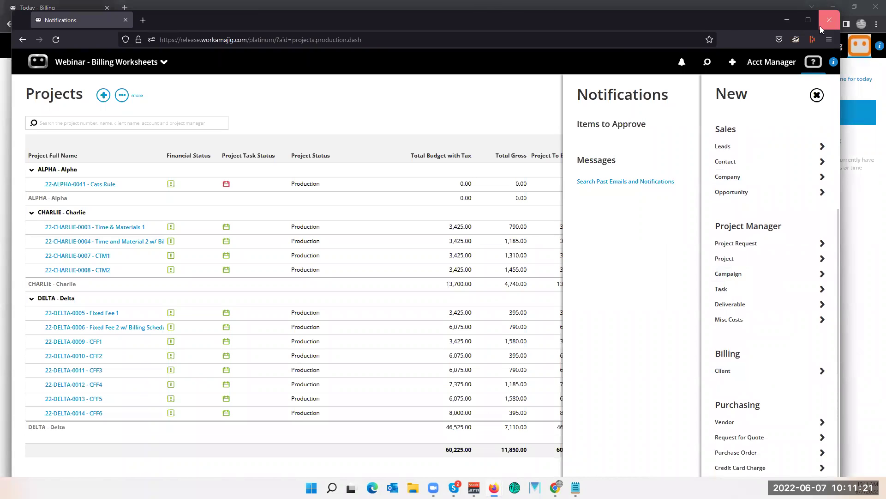
{"action": "left_click_drag", "start_coordinate": [719, 23], "coordinate": [0, 92]}
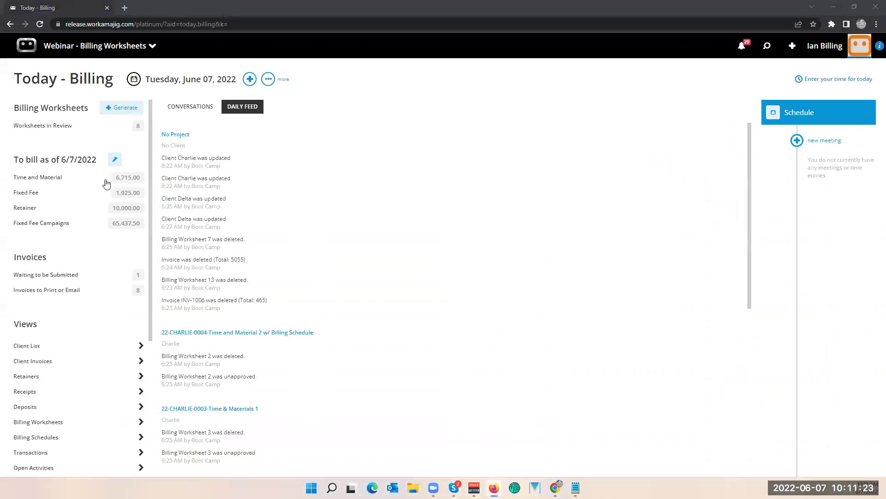
Step: Open the form for adding a billing worksheet and inspect its Regular and Master options
{"action": "left_click", "coordinate": [793, 47]}
{"action": "scroll", "coordinate": [795, 255], "scroll_direction": "down", "scroll_amount": 4}
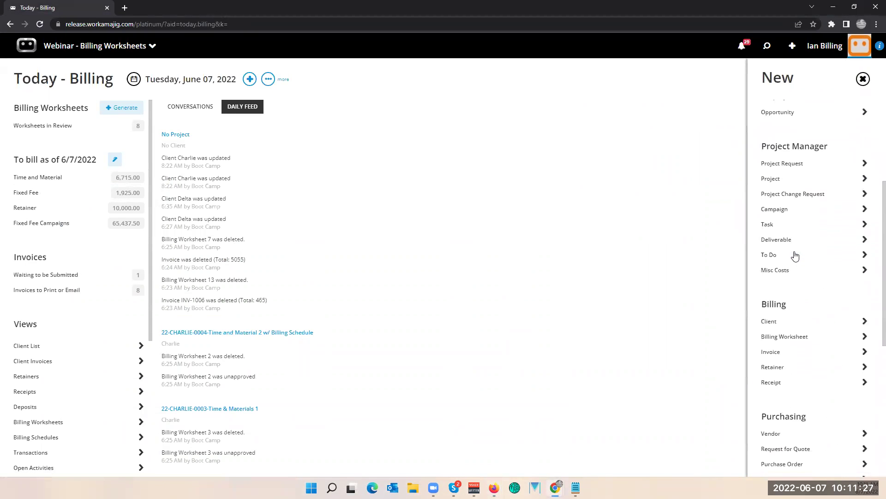
{"action": "left_click", "coordinate": [811, 294]}
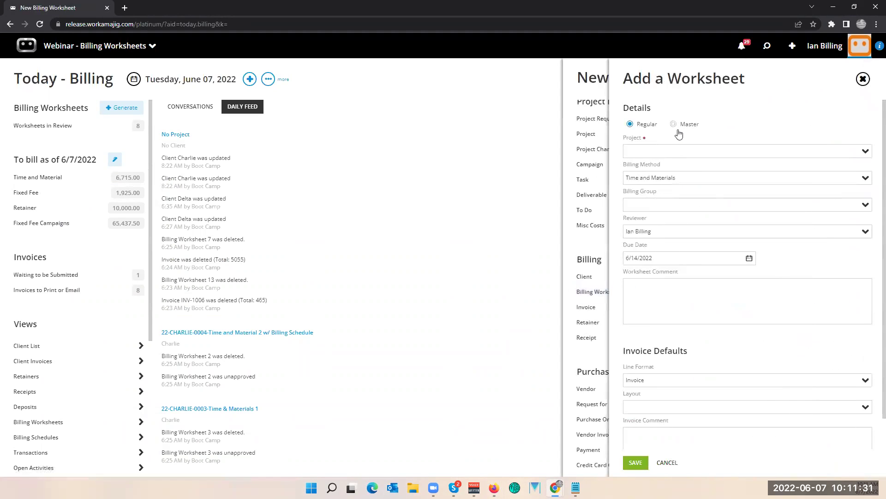
{"action": "left_click", "coordinate": [674, 124]}
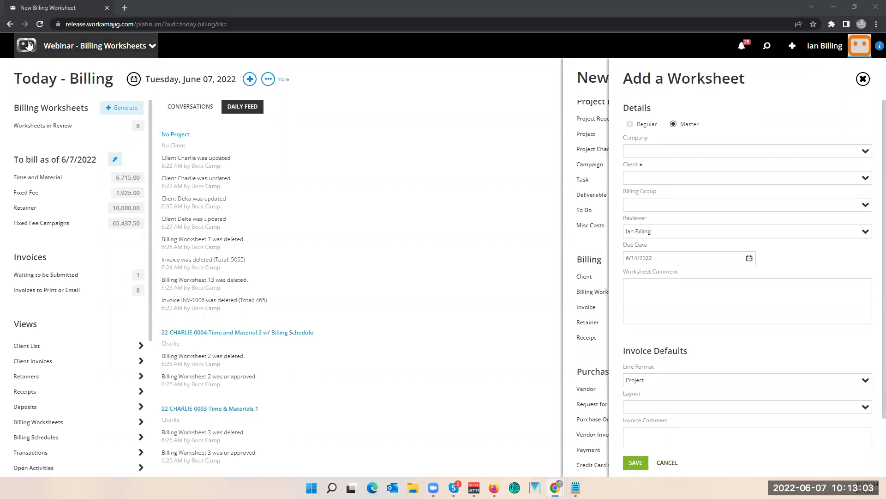
Step: Reload the billing page, discarding the unsaved worksheet form, and list all billing worksheets sent for approval
{"action": "left_click", "coordinate": [40, 24]}
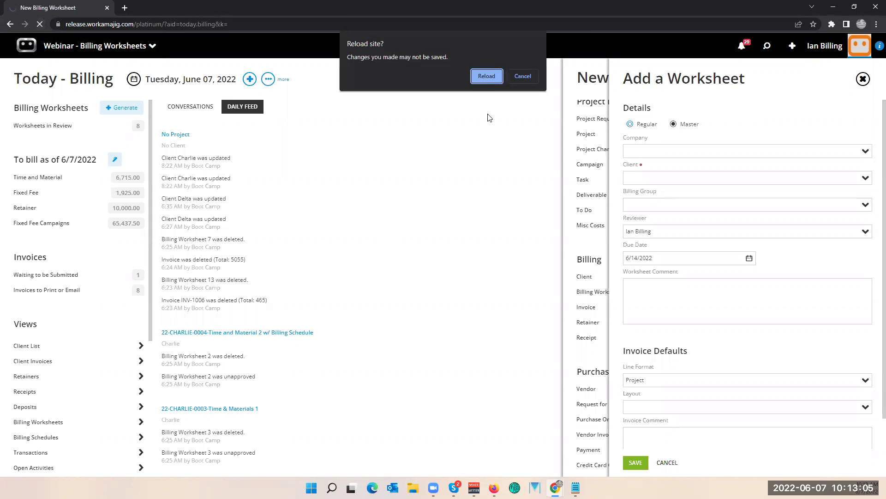
{"action": "left_click", "coordinate": [483, 76]}
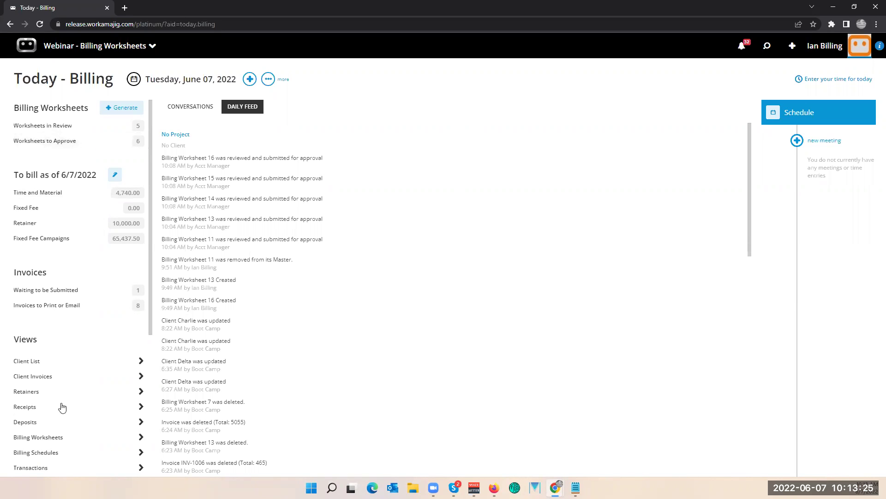
{"action": "left_click", "coordinate": [65, 443]}
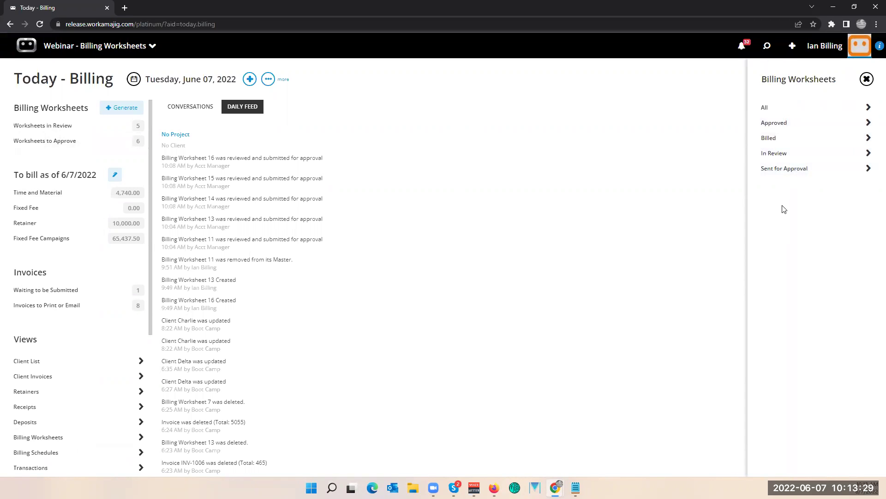
{"action": "left_click", "coordinate": [774, 174]}
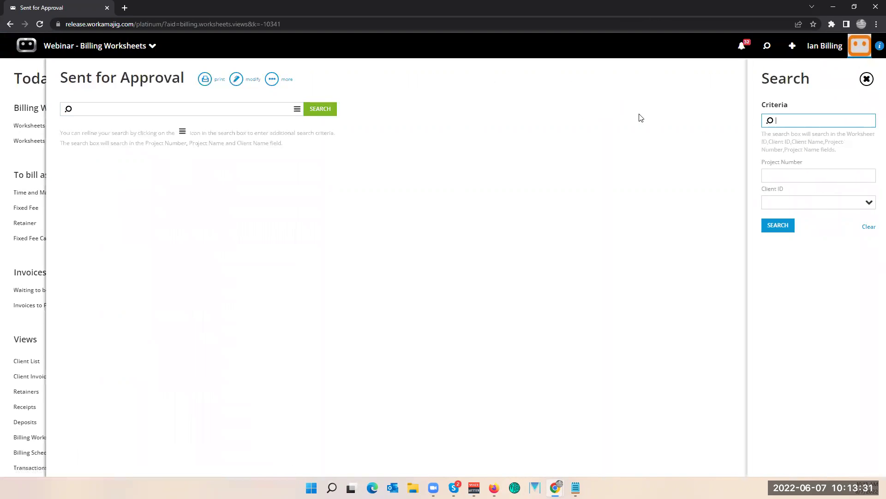
{"action": "left_click", "coordinate": [318, 108]}
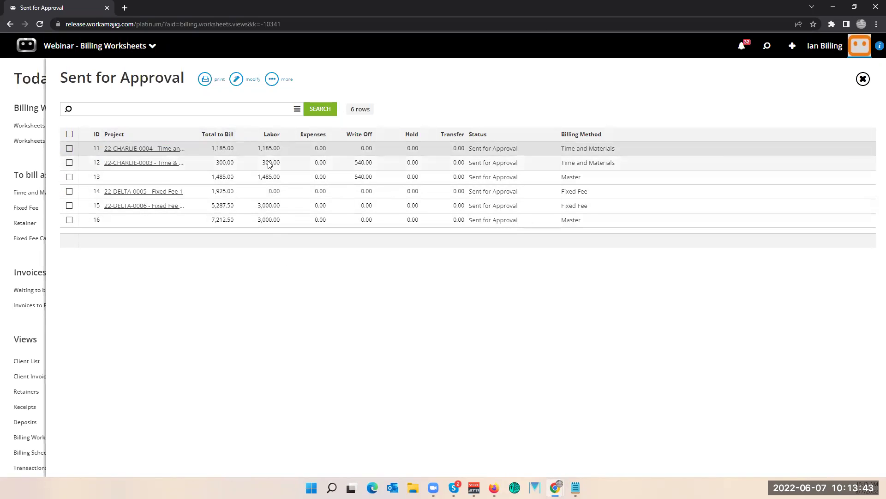
Step: Inspect worksheets 11, 12 and master worksheet 13 in the sent-for-approval list, and return to the billing dashboard
{"action": "left_click", "coordinate": [278, 148]}
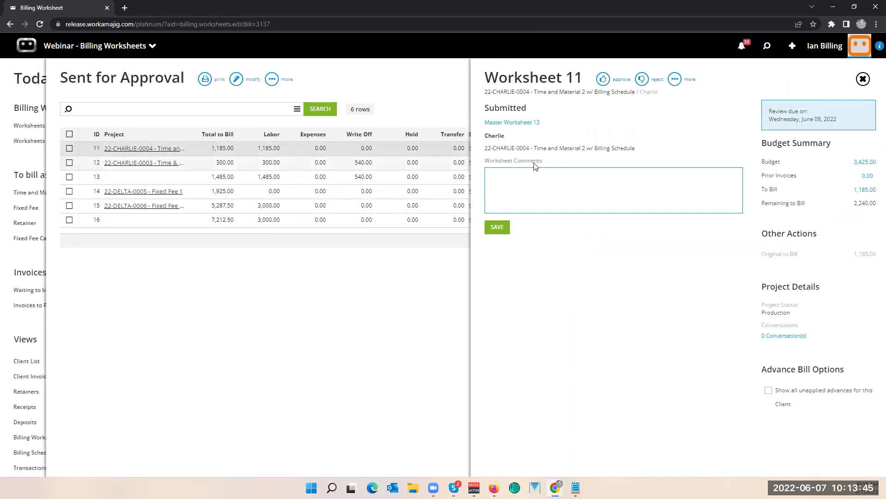
{"action": "left_click", "coordinate": [278, 163]}
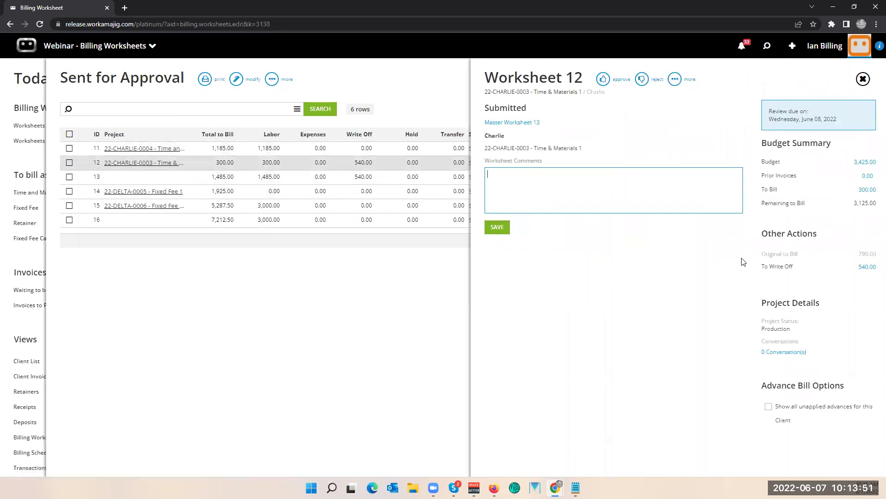
{"action": "left_click", "coordinate": [292, 178]}
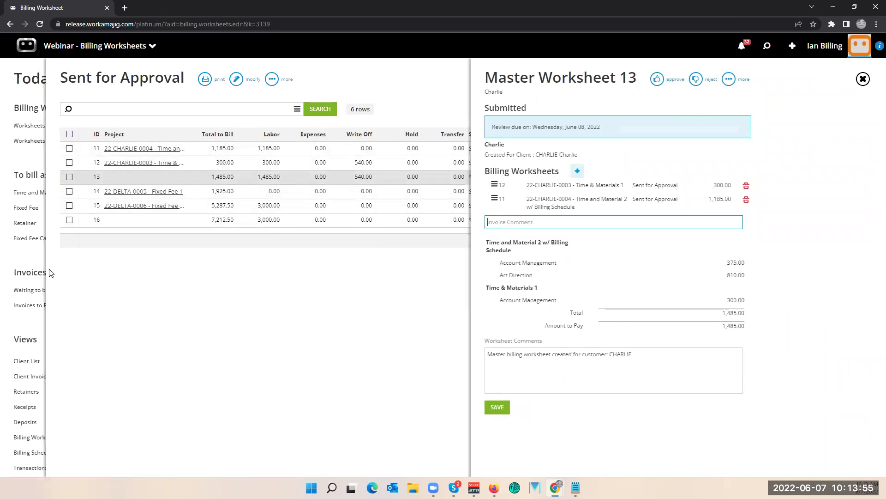
{"action": "left_click", "coordinate": [21, 260]}
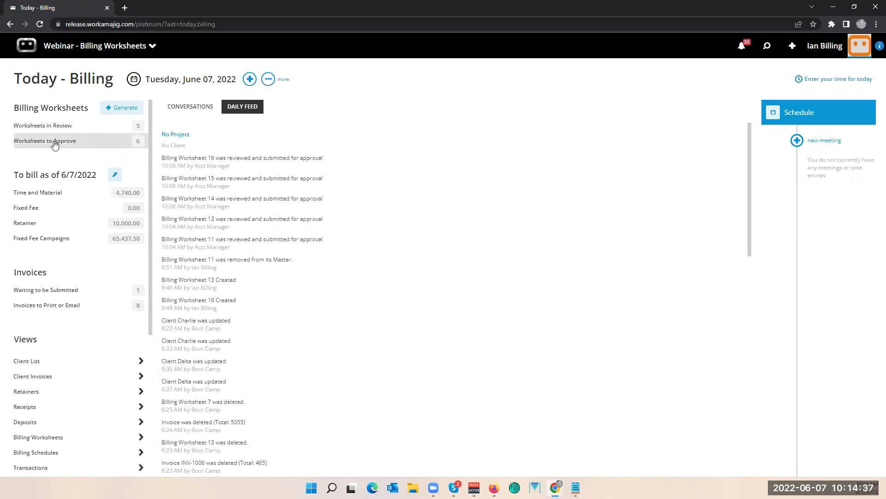
Step: List the worksheets to approve and open Charlie's worksheets 11 and 12 for review
{"action": "left_click", "coordinate": [54, 143]}
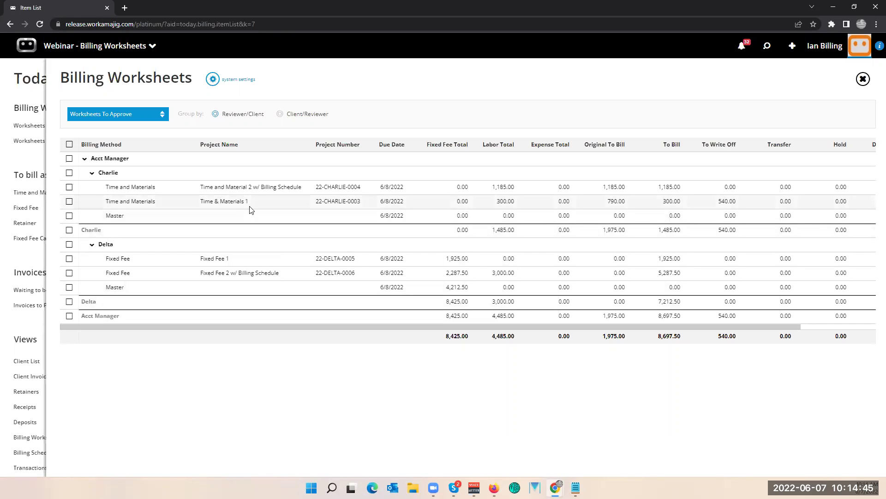
{"action": "left_click", "coordinate": [241, 187]}
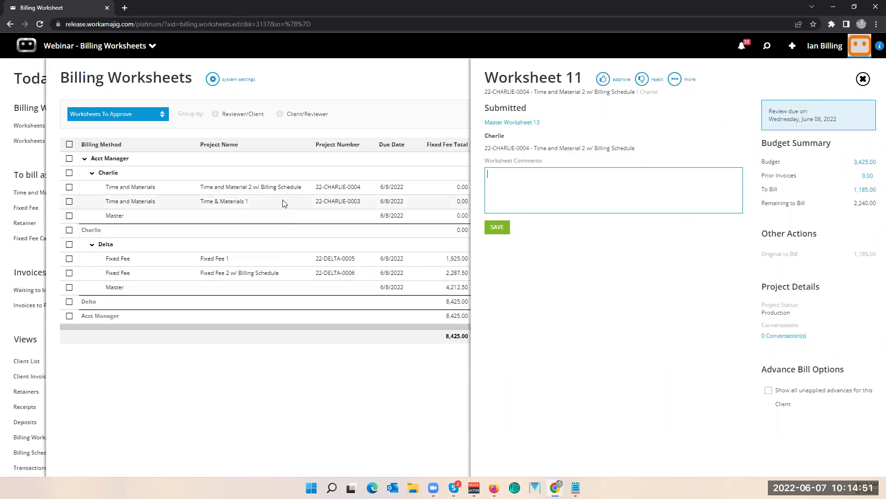
{"action": "left_click", "coordinate": [252, 203]}
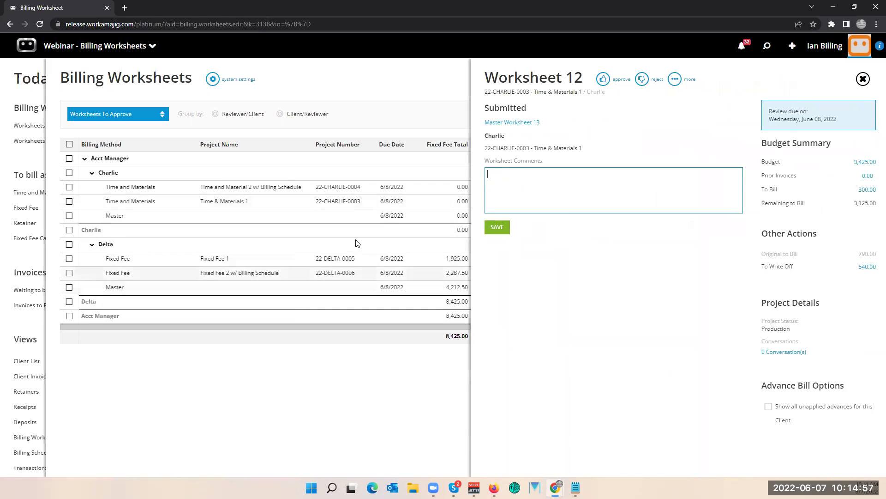
Step: Bill worksheet 12's written-off Art Direction labor at 100% with the worksheet comment "we always bill", and return to the worksheet
{"action": "left_click", "coordinate": [865, 269]}
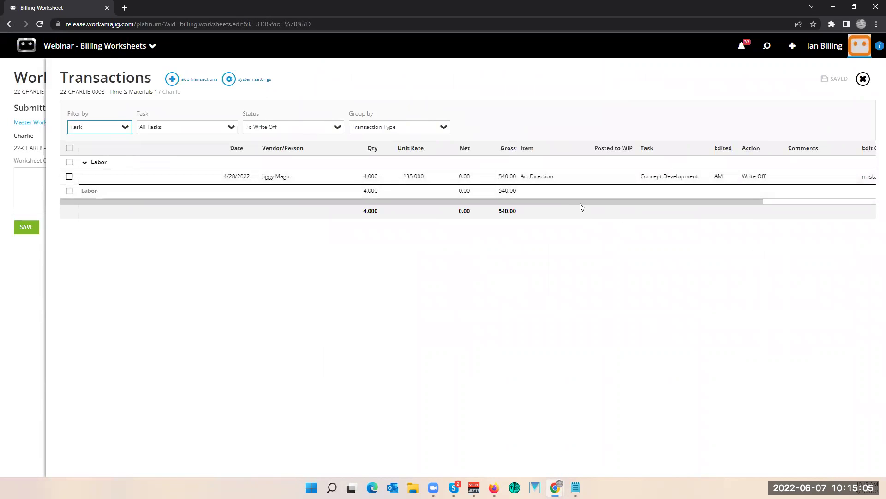
{"action": "left_click_drag", "start_coordinate": [580, 202], "coordinate": [667, 202]}
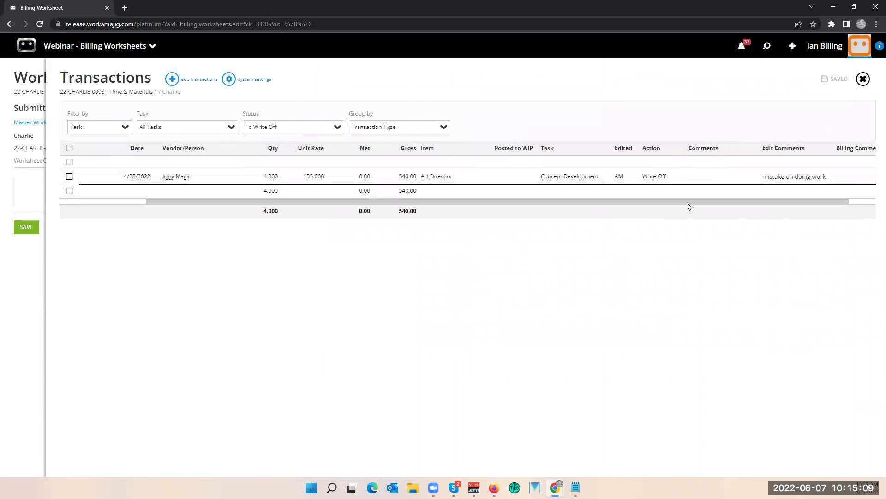
{"action": "left_click", "coordinate": [69, 177]}
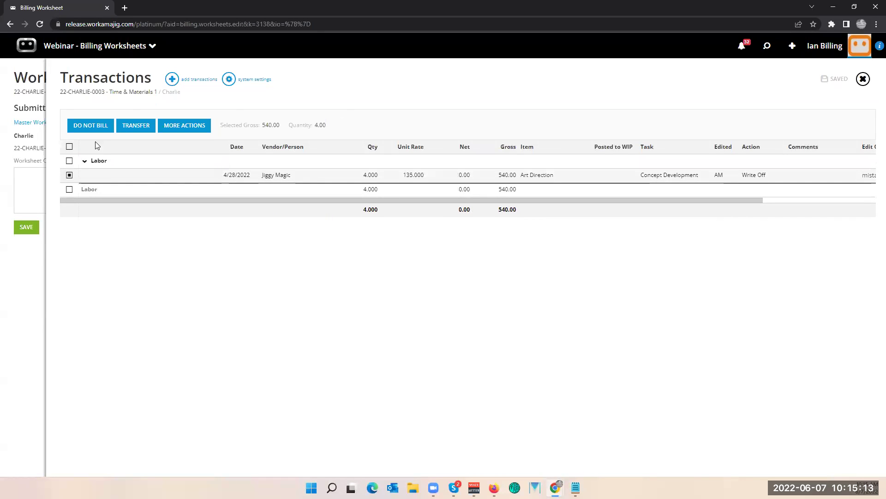
{"action": "left_click", "coordinate": [176, 131]}
{"action": "left_click", "coordinate": [165, 147]}
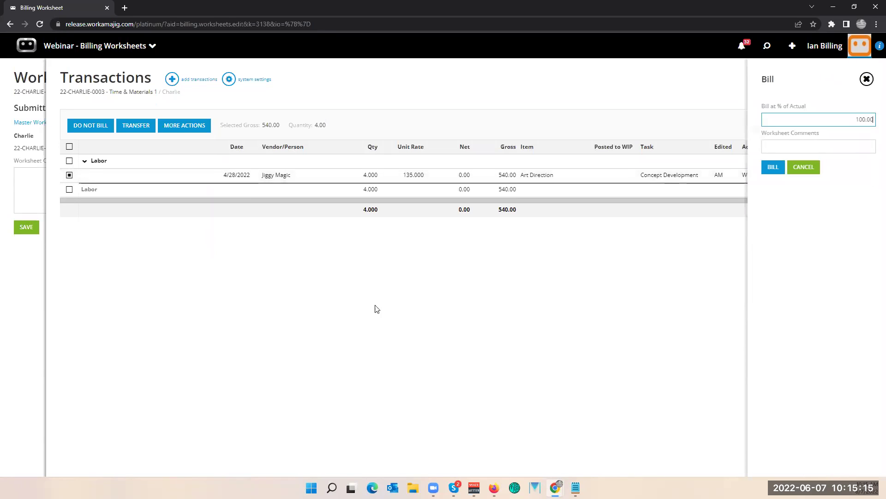
{"action": "left_click", "coordinate": [774, 148]}
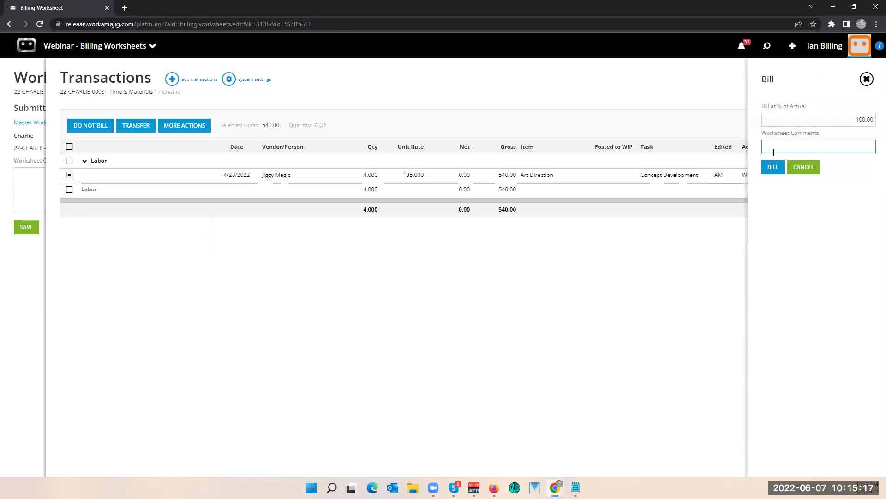
{"action": "type", "text": "we always bill"}
{"action": "left_click", "coordinate": [772, 169]}
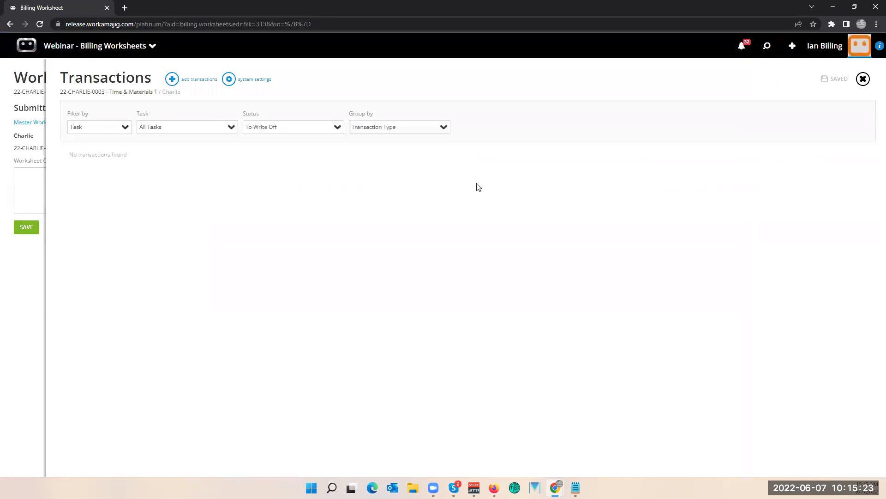
{"action": "left_click", "coordinate": [33, 285]}
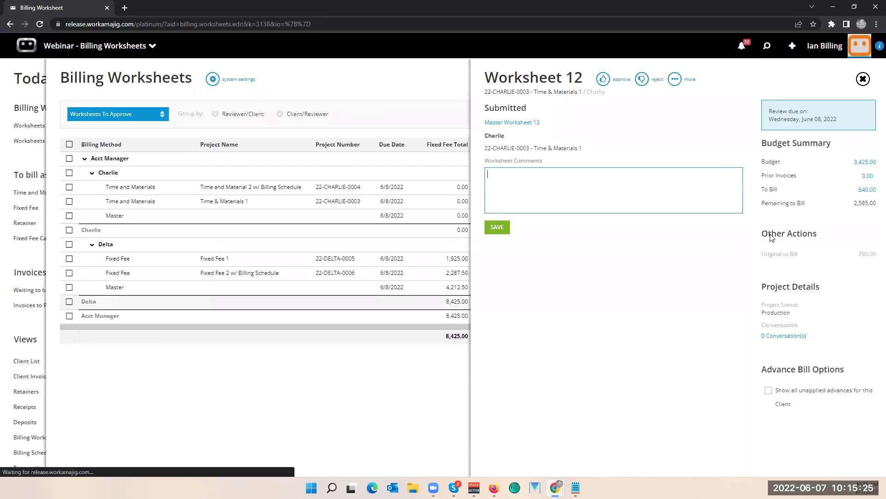
Step: Review worksheet 12's transactions to bill, including the edit details of the Account Management labor entry
{"action": "left_click", "coordinate": [867, 189]}
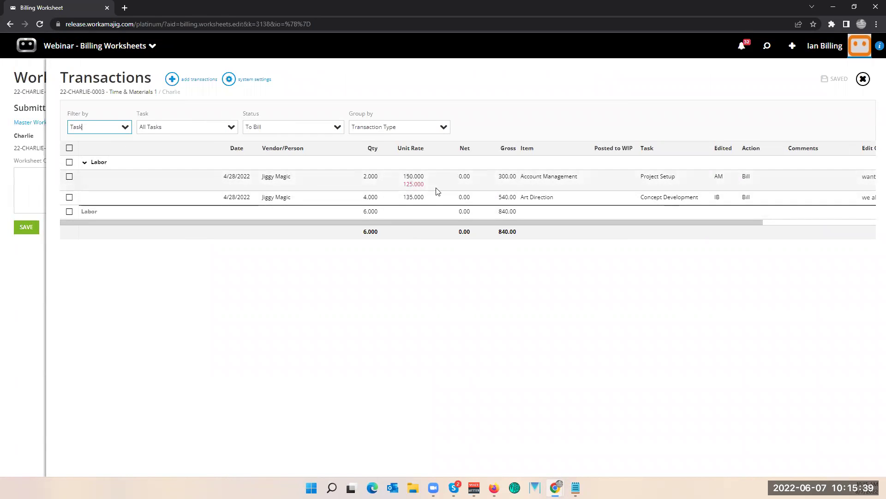
{"action": "left_click", "coordinate": [398, 184]}
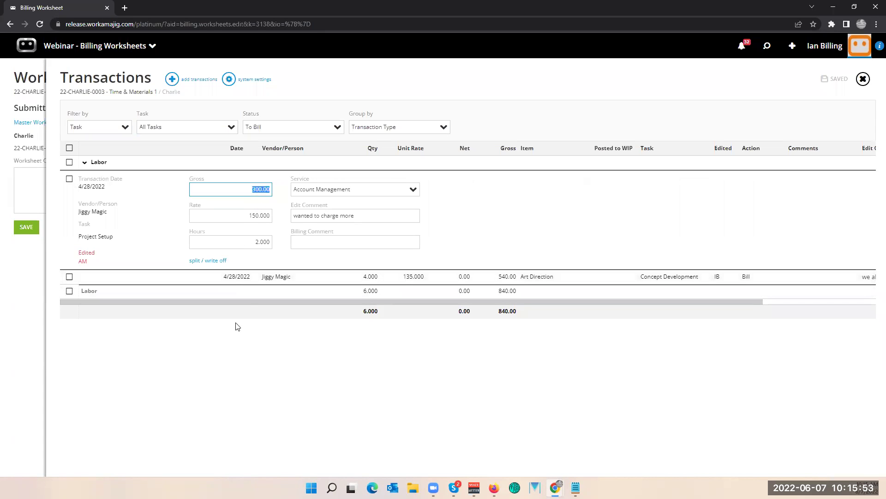
{"action": "left_click", "coordinate": [224, 345]}
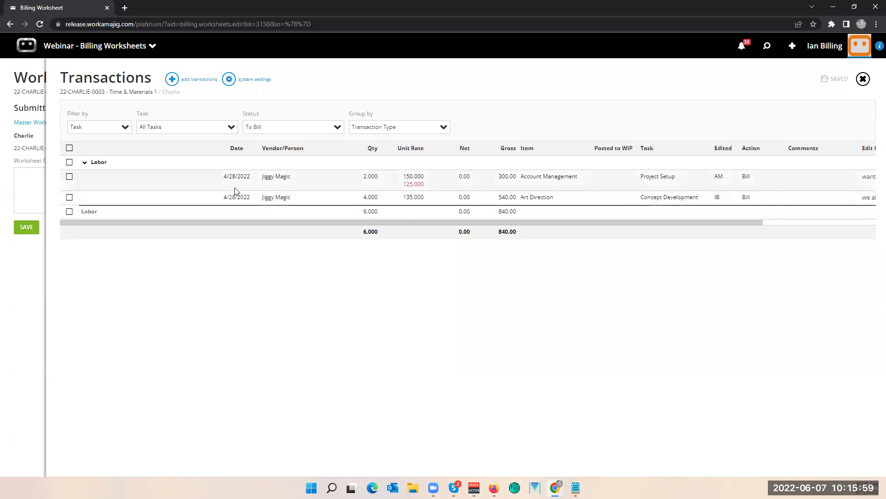
{"action": "left_click", "coordinate": [493, 184]}
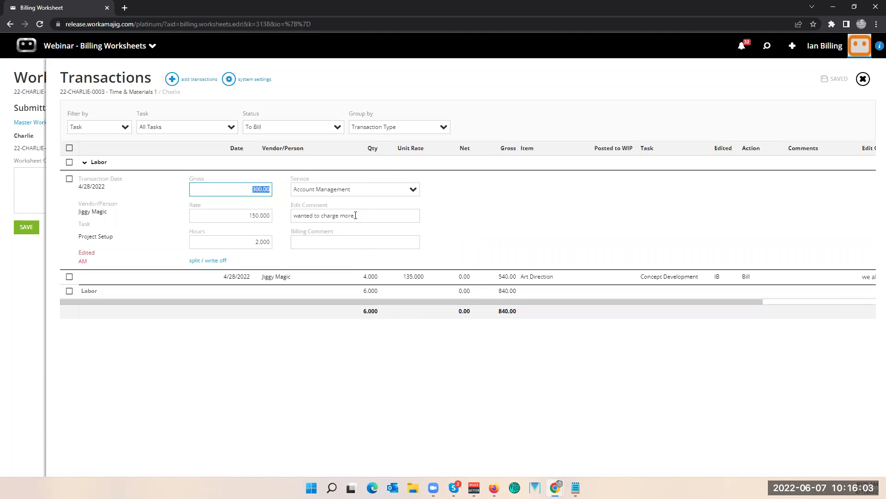
{"action": "left_click", "coordinate": [32, 278]}
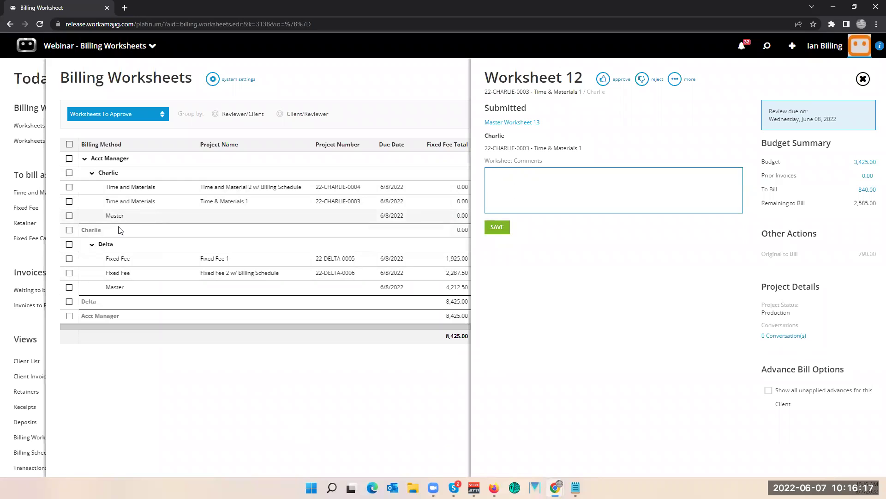
Step: Check Charlie's master worksheet 13, and return to the list of worksheets to approve with the Delta group expanded
{"action": "left_click", "coordinate": [164, 386]}
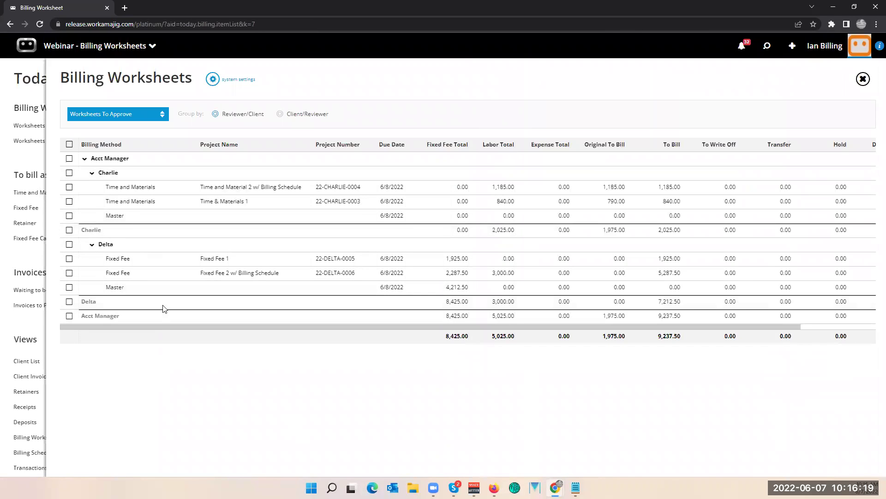
{"action": "left_click", "coordinate": [153, 221]}
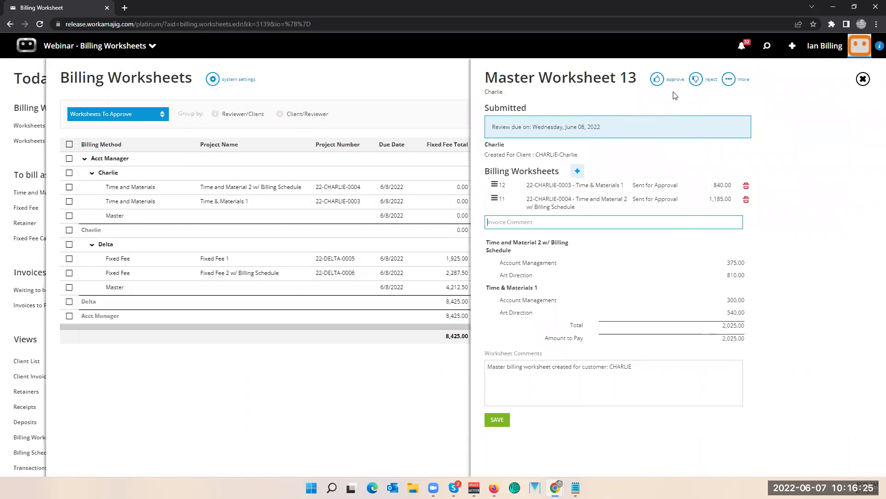
{"action": "double_click", "coordinate": [651, 12]}
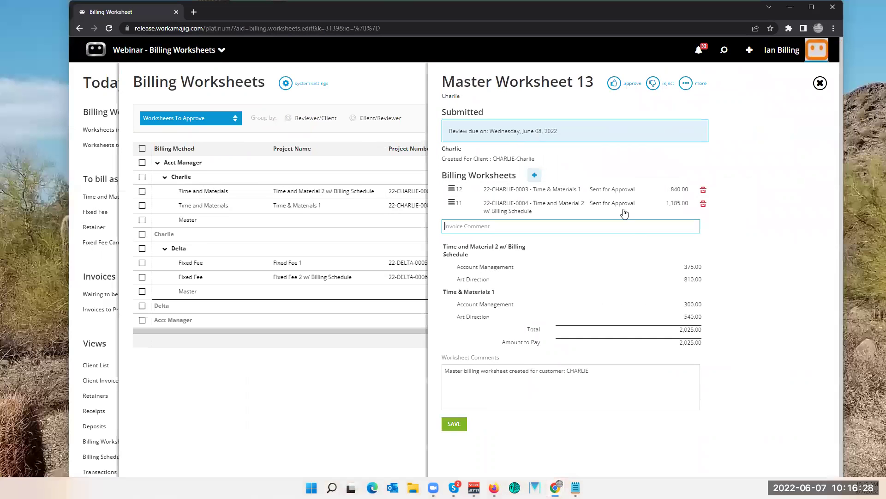
{"action": "left_click", "coordinate": [308, 253]}
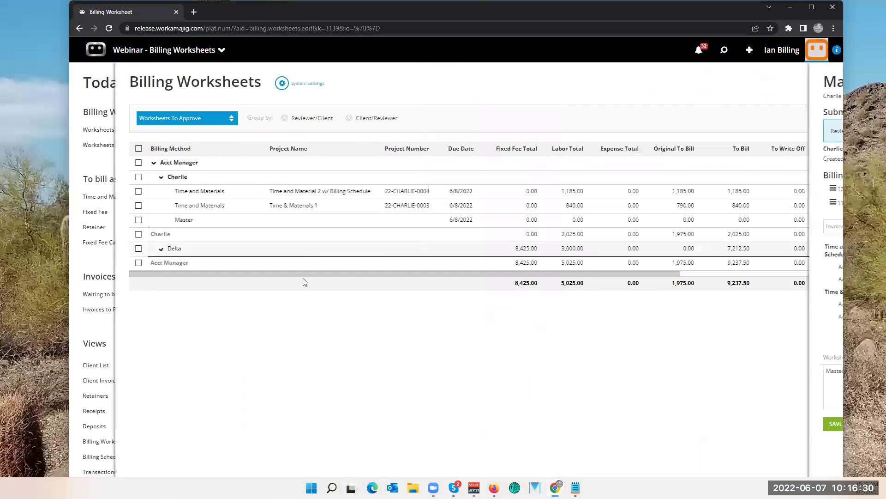
{"action": "left_click", "coordinate": [294, 248]}
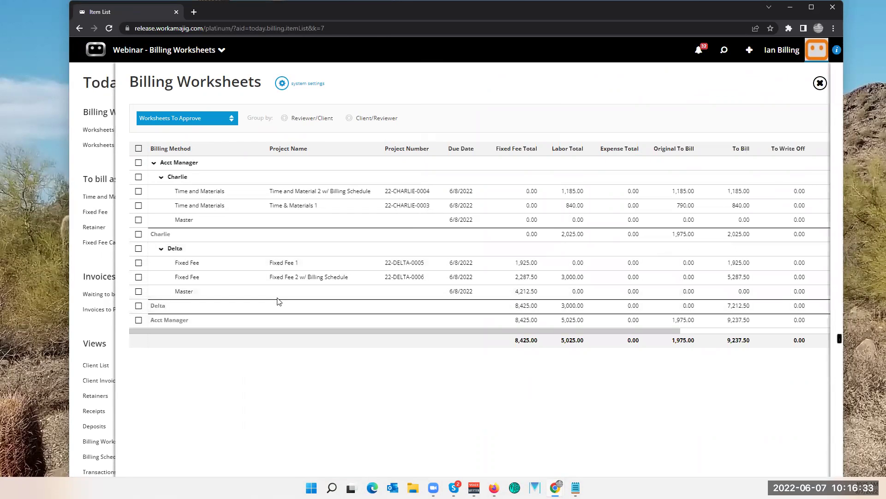
Step: Open Delta's master worksheet 16 and examine its unapplied advance billings and the parent/child invoice option without applying any
{"action": "left_click", "coordinate": [277, 292]}
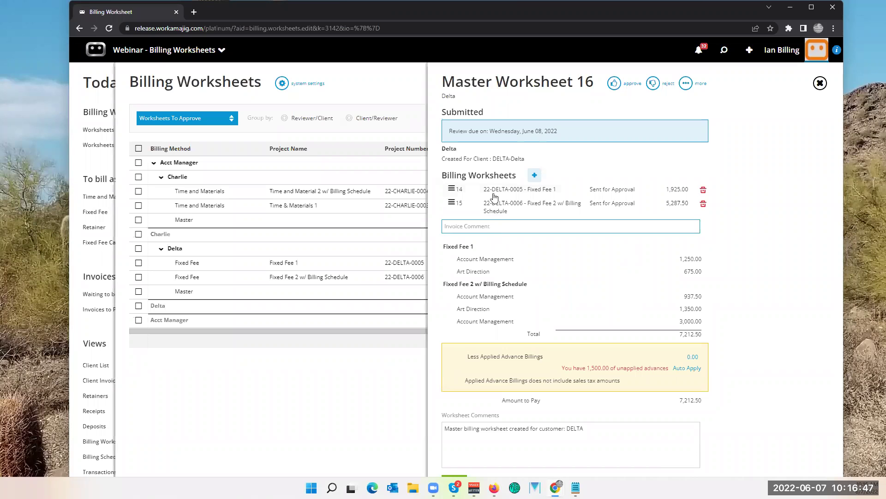
{"action": "left_click", "coordinate": [692, 356]}
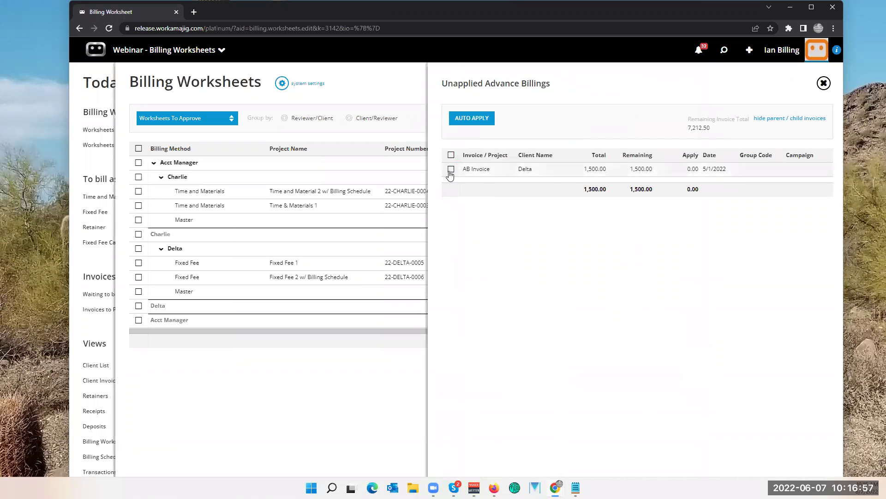
{"action": "left_click", "coordinate": [788, 118]}
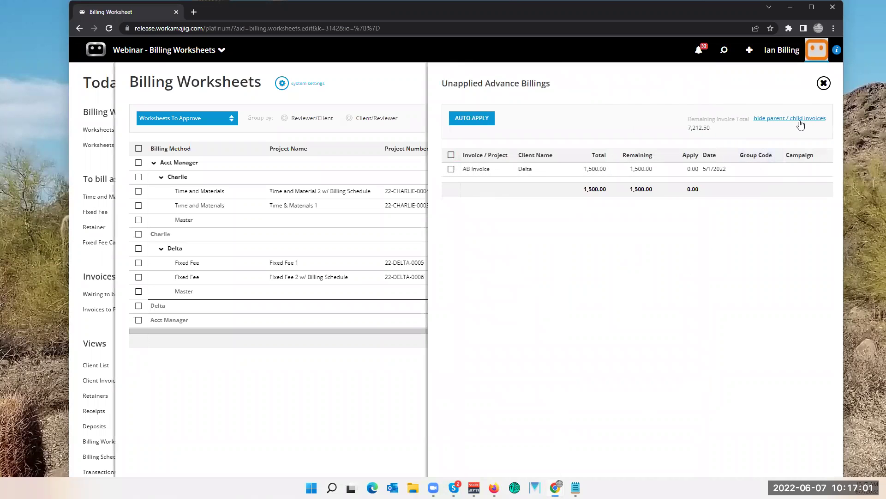
{"action": "left_click", "coordinate": [800, 121]}
{"action": "left_click", "coordinate": [800, 121]}
{"action": "left_click", "coordinate": [800, 121]}
{"action": "left_click", "coordinate": [763, 121]}
{"action": "left_click", "coordinate": [763, 121]}
{"action": "left_click", "coordinate": [824, 83]}
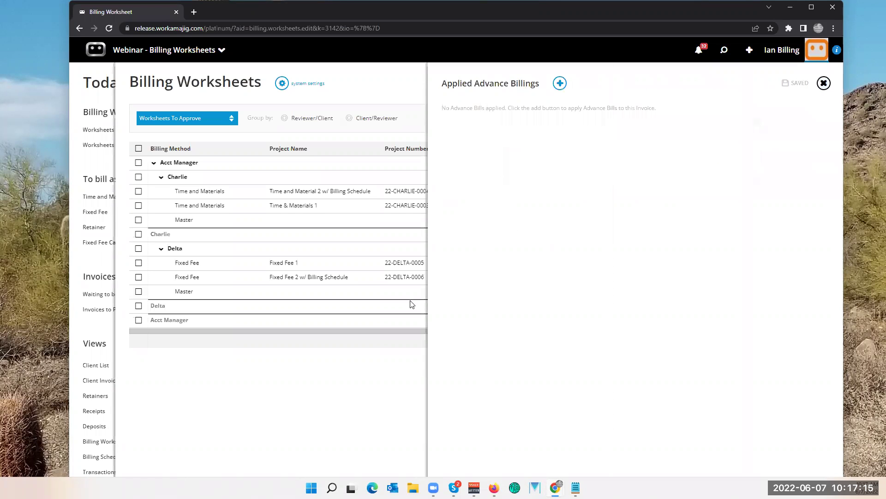
{"action": "left_click", "coordinate": [494, 295]}
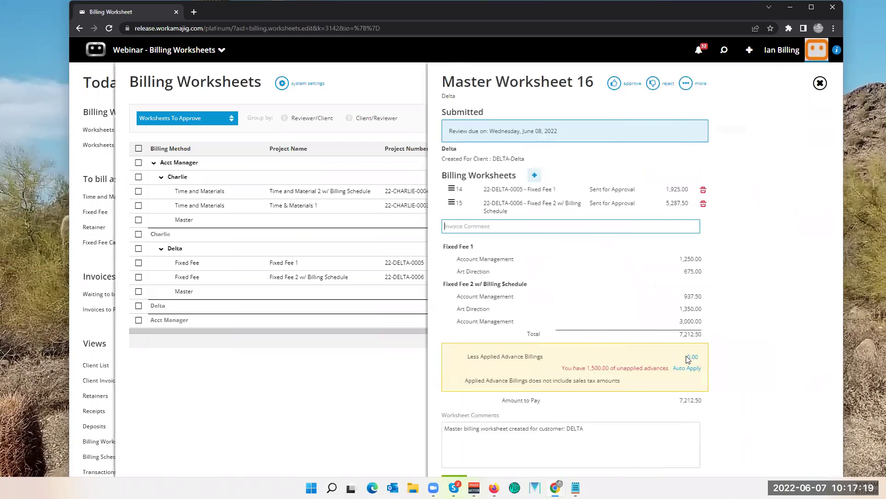
Step: Apply Delta's 1,500.00 advance billing, AB Invoice, to master worksheet 16 and return to the worksheet
{"action": "left_click", "coordinate": [691, 357]}
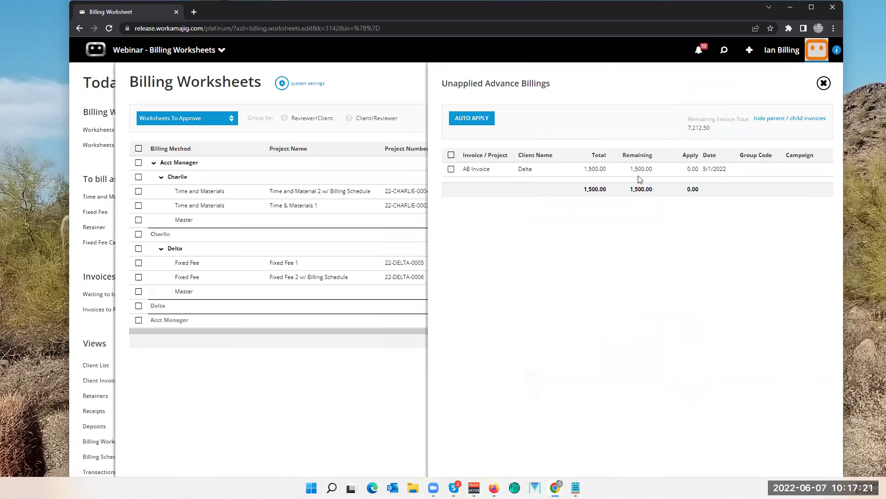
{"action": "left_click", "coordinate": [451, 169]}
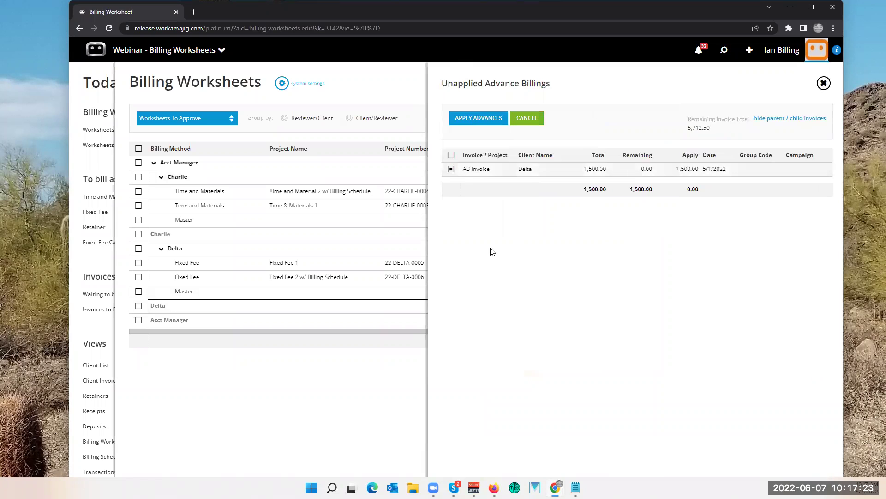
{"action": "left_click", "coordinate": [482, 121]}
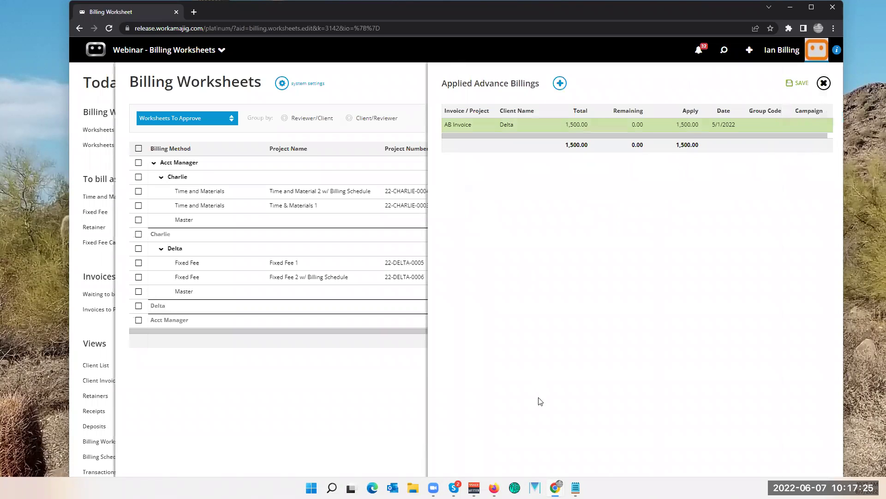
{"action": "left_click", "coordinate": [419, 294]}
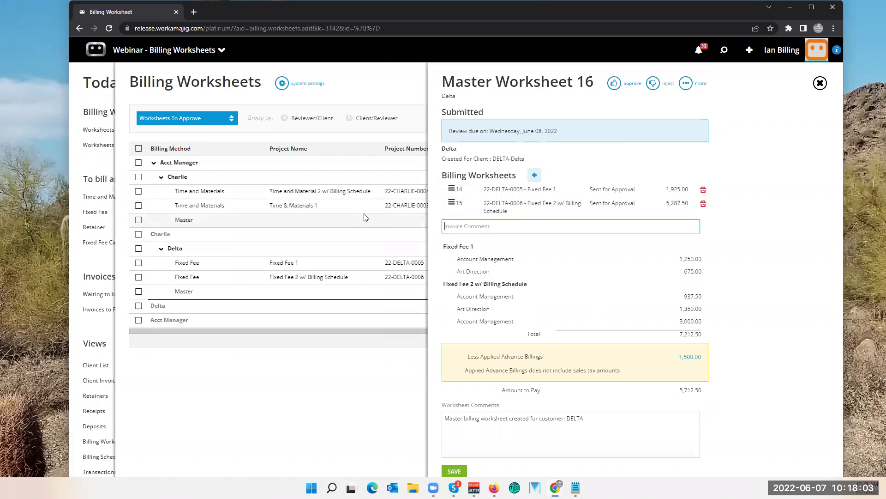
Step: Approve worksheet 14, Fixed Fee 1, from within master worksheet 16
{"action": "left_click", "coordinate": [504, 190]}
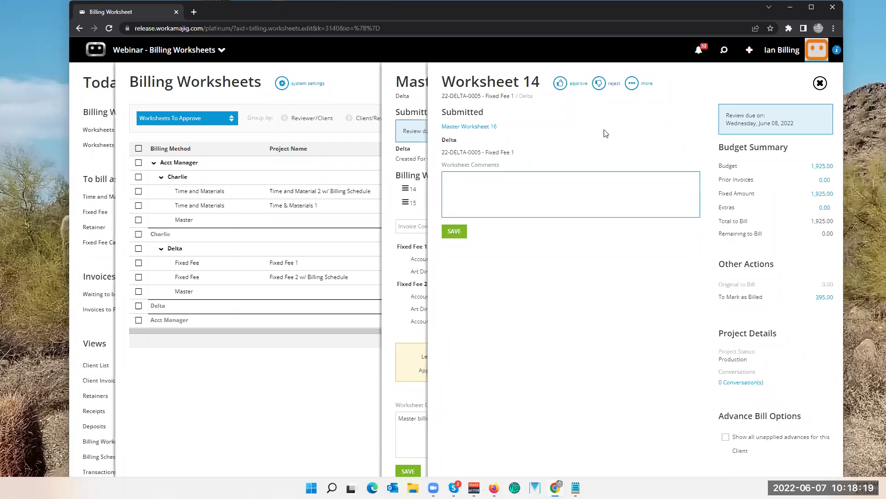
{"action": "left_click", "coordinate": [560, 85]}
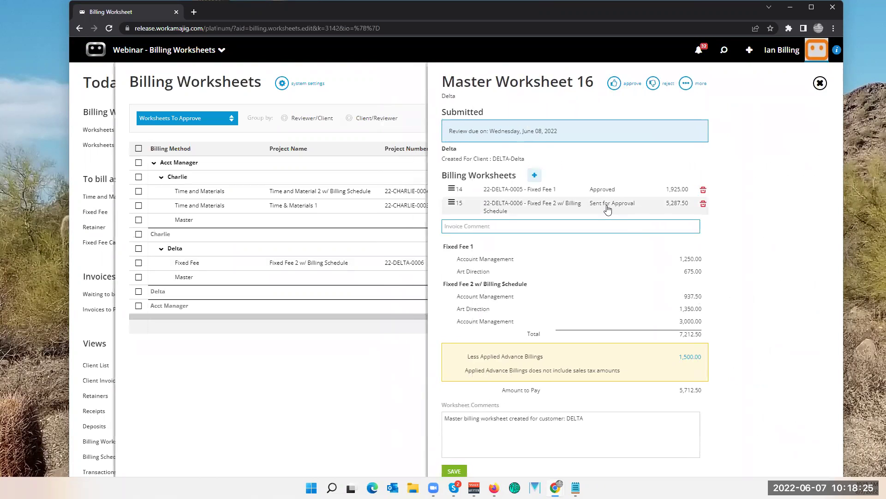
Step: Approve master worksheet 16, and approve all remaining Charlie worksheets together from the list of worksheets to approve
{"action": "left_click", "coordinate": [614, 83]}
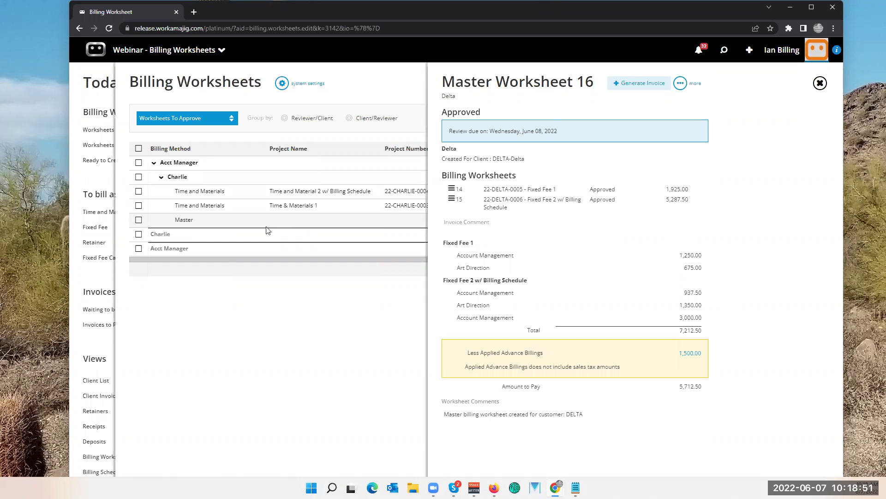
{"action": "left_click", "coordinate": [80, 189]}
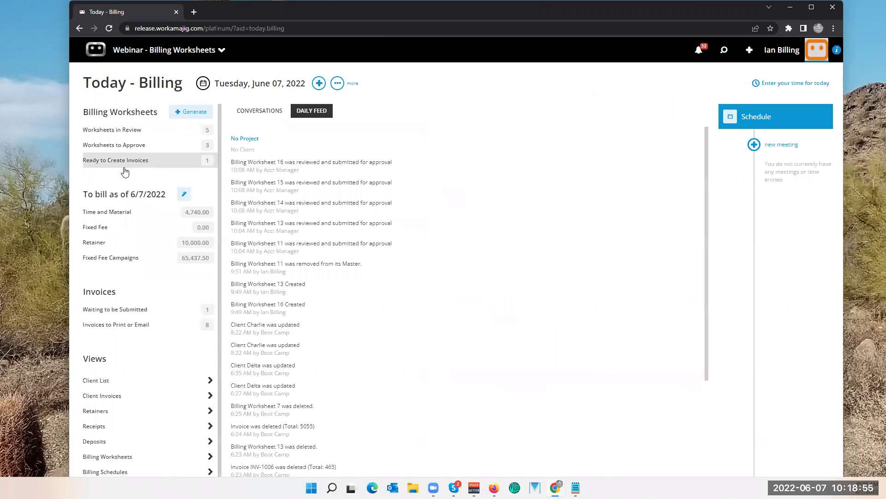
{"action": "left_click", "coordinate": [134, 145]}
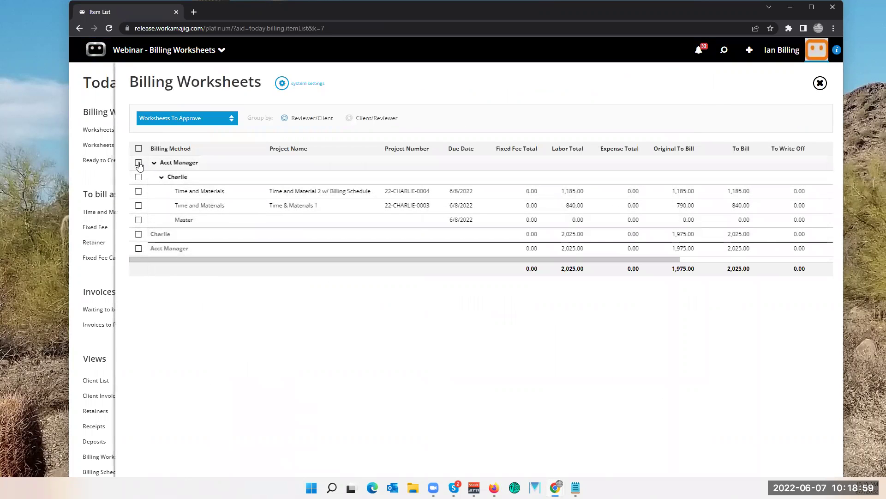
{"action": "left_click", "coordinate": [139, 163]}
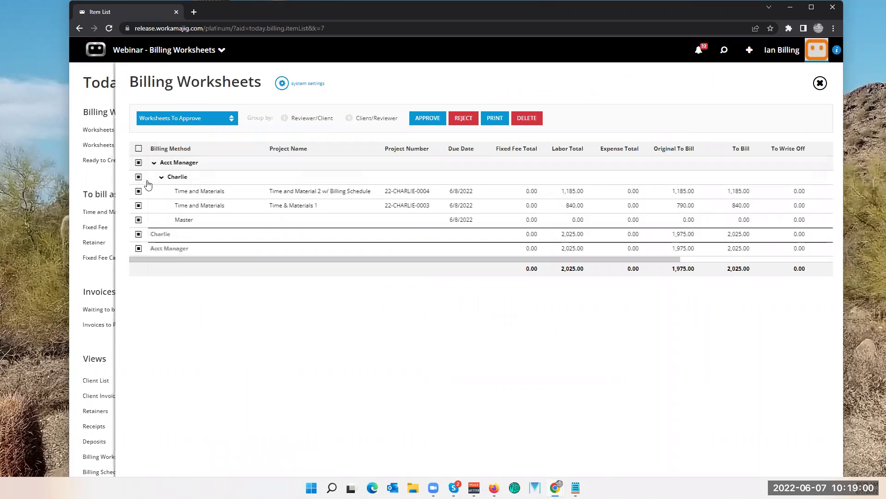
{"action": "left_click", "coordinate": [419, 123]}
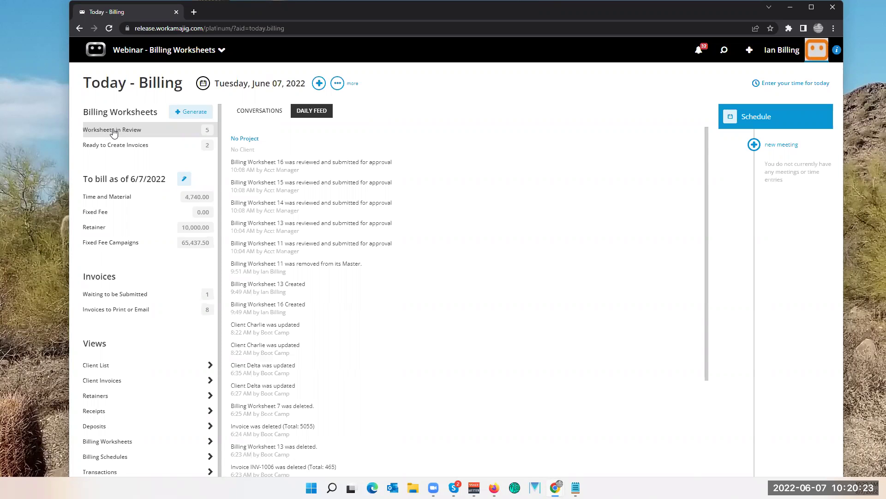
Step: Open Charlie's master worksheet 13 from those ready to create invoices, check worksheet 12's transactions, and unapprove worksheet 12
{"action": "left_click", "coordinate": [116, 145]}
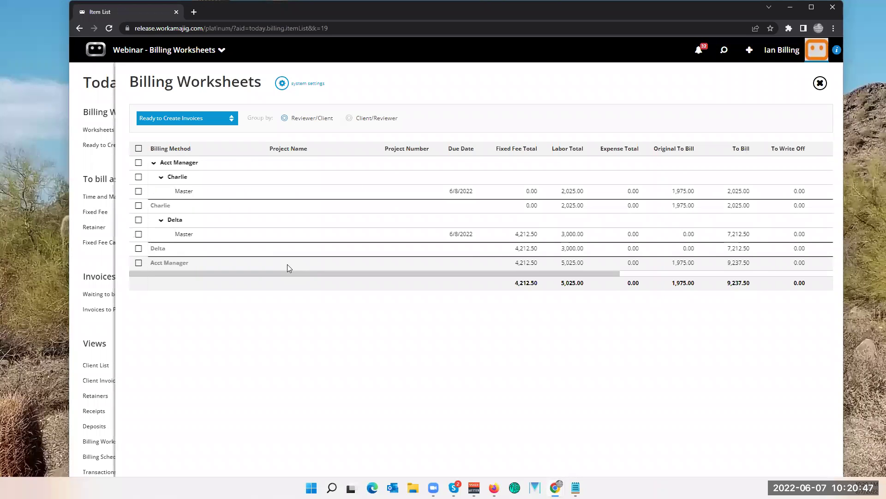
{"action": "left_click", "coordinate": [253, 197]}
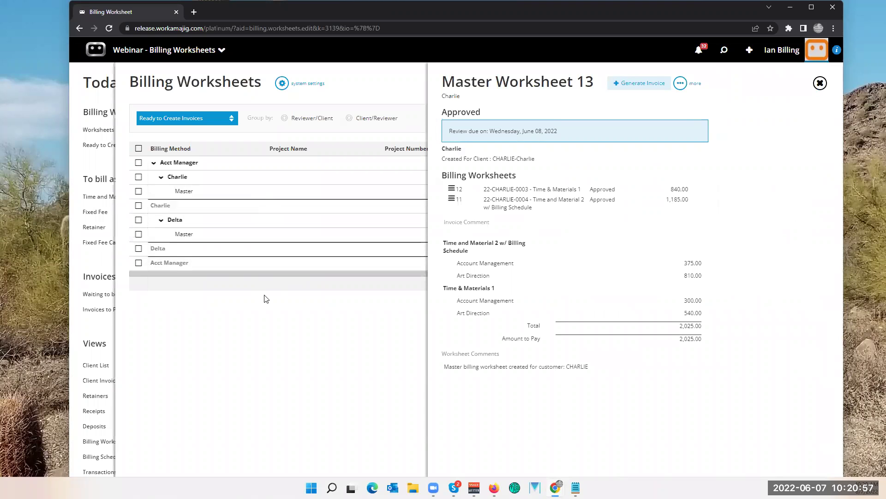
{"action": "left_click", "coordinate": [516, 193]}
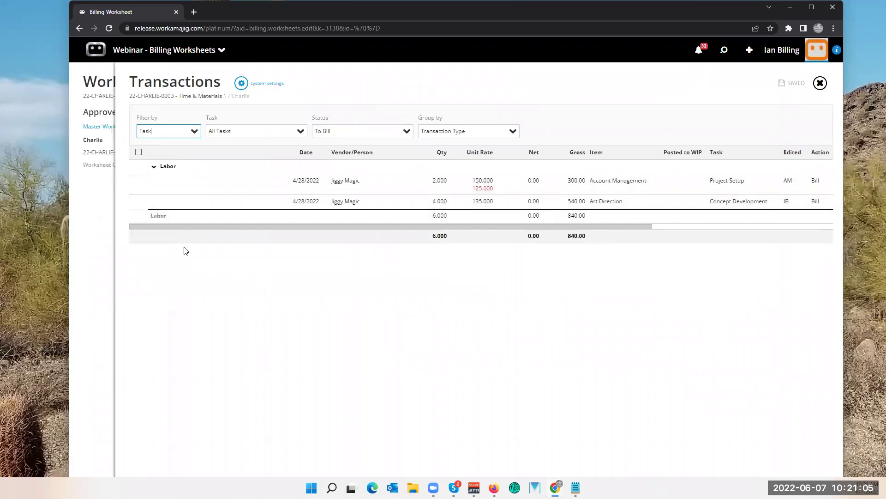
{"action": "left_click", "coordinate": [92, 254]}
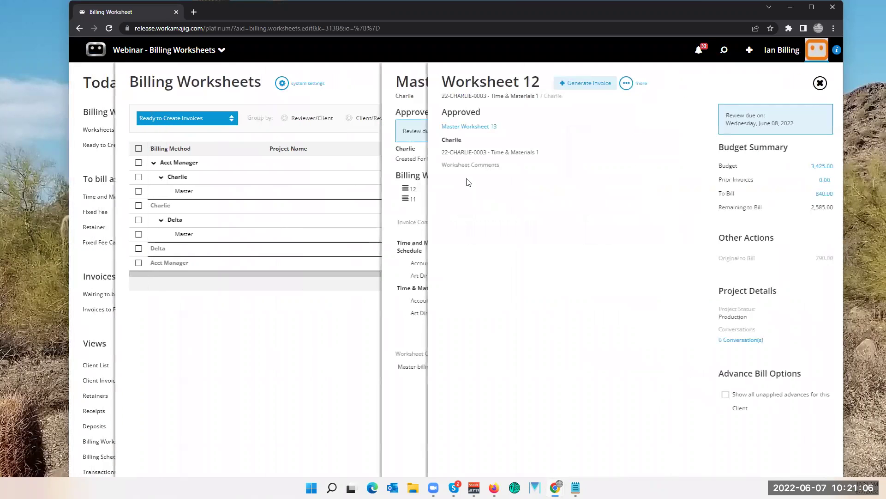
{"action": "left_click", "coordinate": [627, 83]}
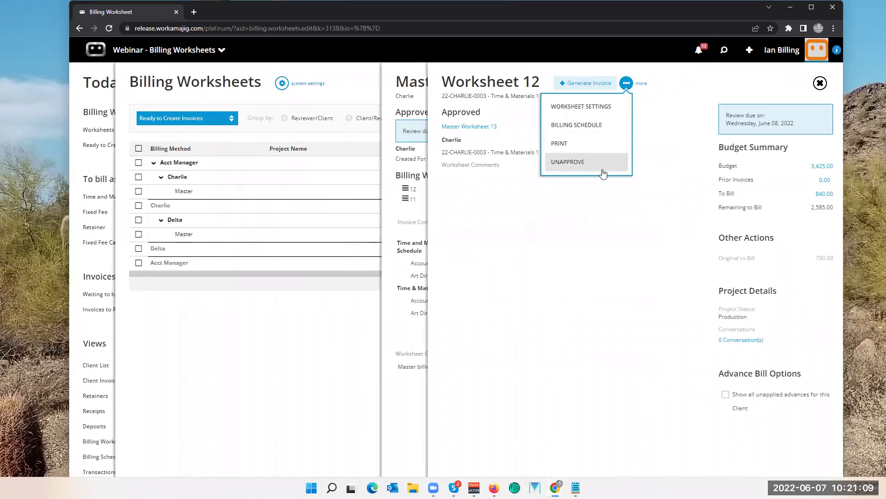
{"action": "left_click", "coordinate": [603, 164]}
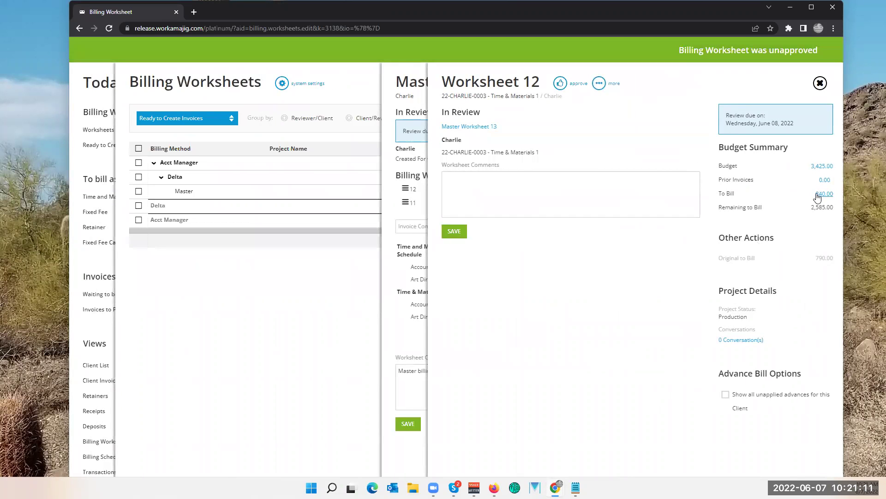
Step: Set the rate of the Account Management labor transaction on worksheet 12 to 125 and return to the worksheet
{"action": "left_click", "coordinate": [818, 195]}
{"action": "left_click", "coordinate": [498, 189]}
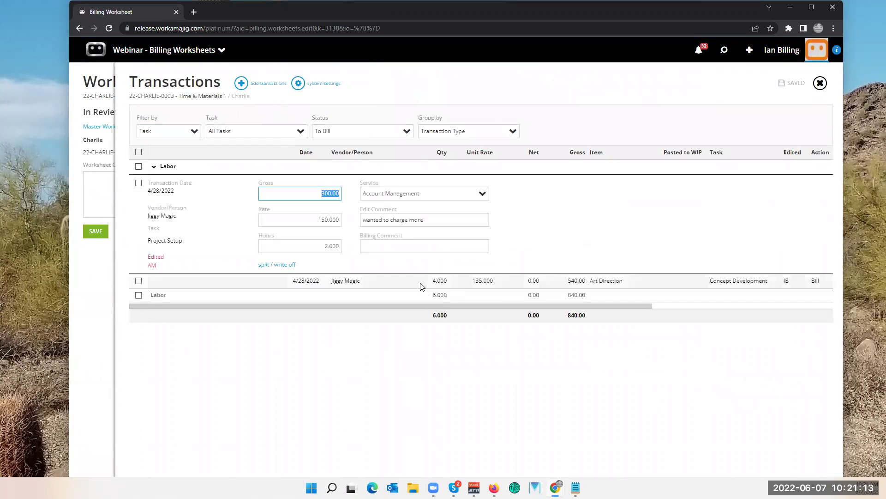
{"action": "left_click", "coordinate": [317, 225]}
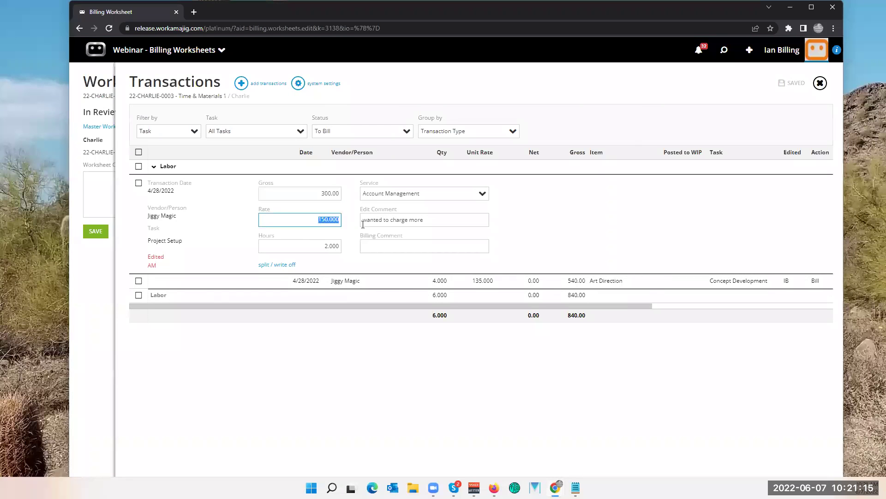
{"action": "type", "text": "125"}
{"action": "left_click", "coordinate": [369, 328]}
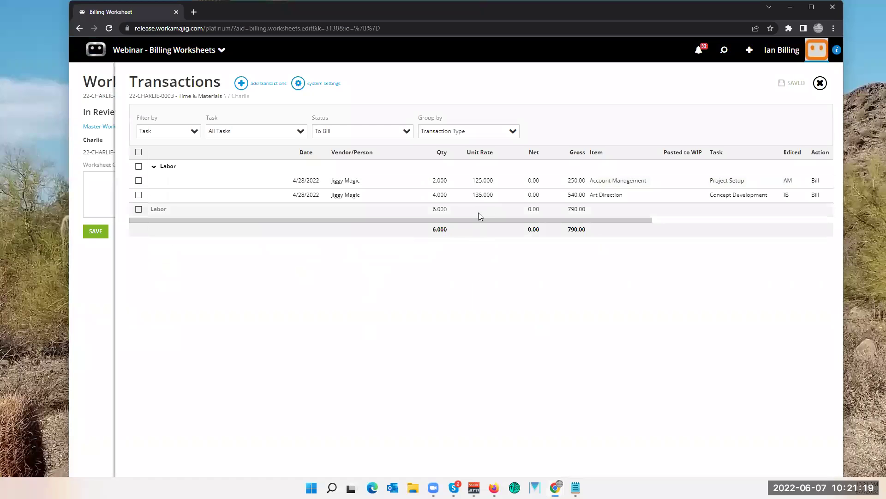
{"action": "left_click", "coordinate": [108, 272]}
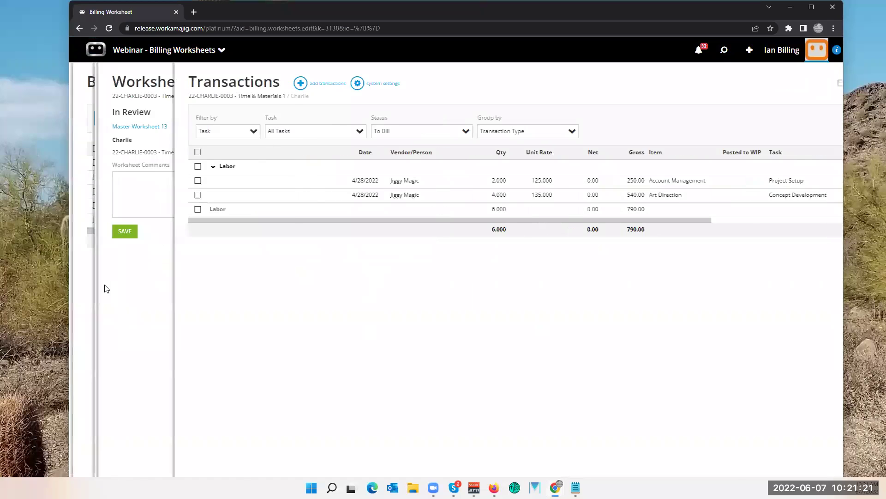
Step: Approve worksheet 12 and its master worksheet 13 again, and return to the list of worksheets ready to create invoices
{"action": "left_click", "coordinate": [560, 83]}
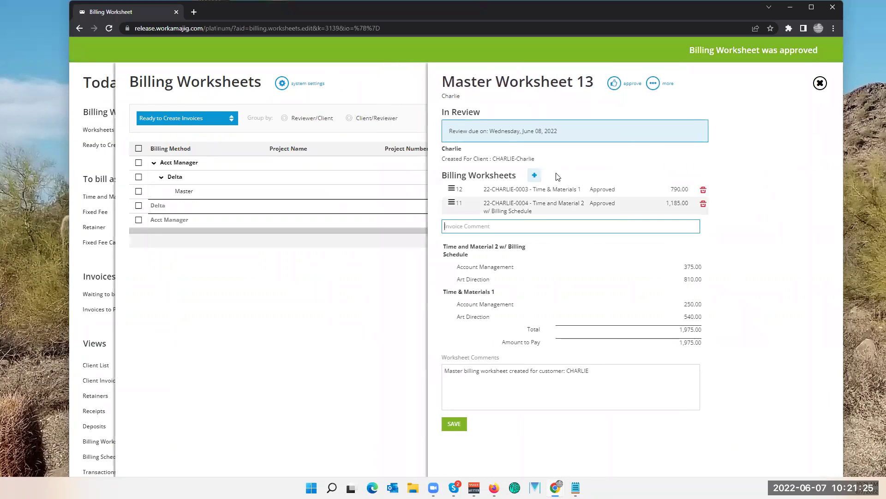
{"action": "left_click", "coordinate": [615, 84]}
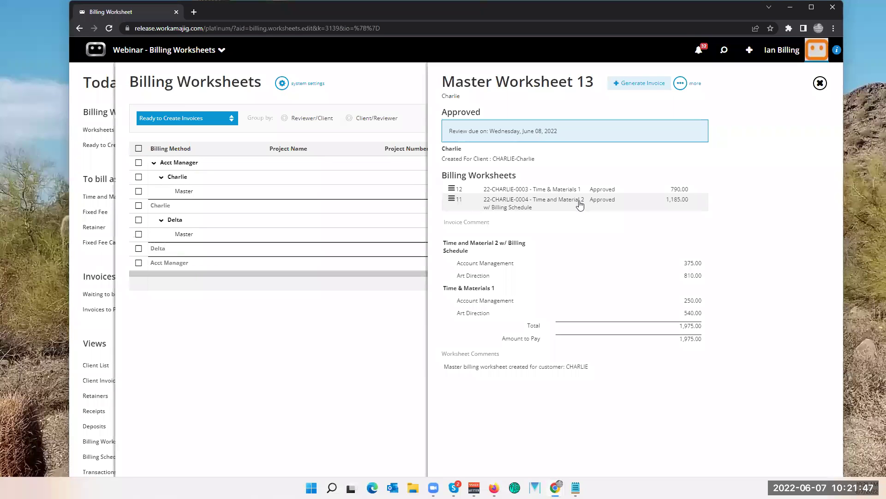
{"action": "left_click", "coordinate": [331, 372]}
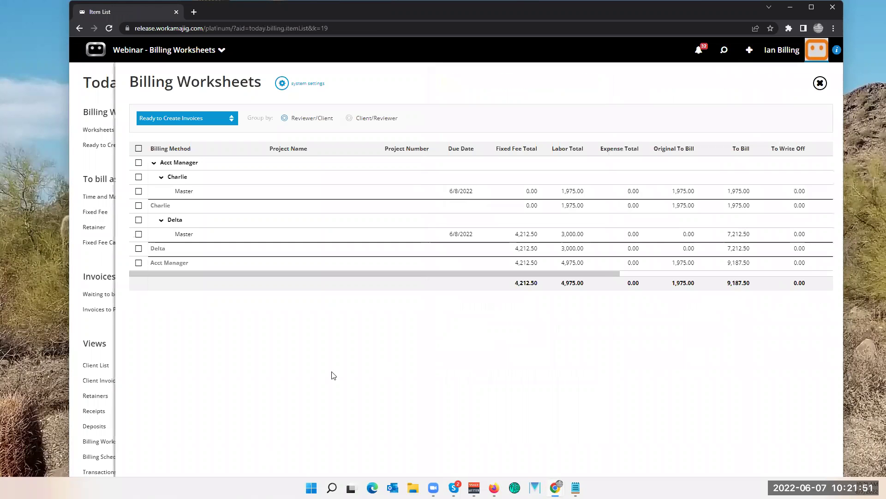
Step: Generate invoices for all Charlie and Delta master worksheets with invoice and posting dates of 6/8/2022, and return to the Today page
{"action": "left_click", "coordinate": [139, 162]}
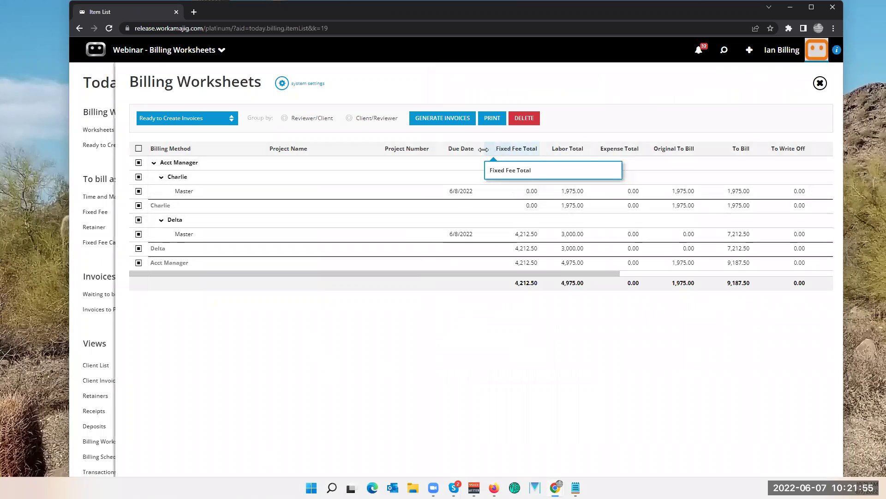
{"action": "left_click", "coordinate": [444, 120]}
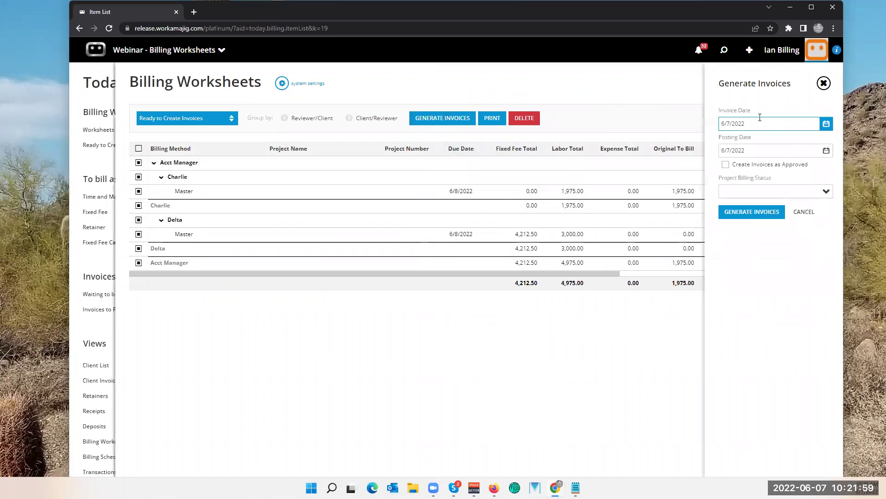
{"action": "left_click", "coordinate": [826, 124]}
{"action": "left_click", "coordinate": [775, 179]}
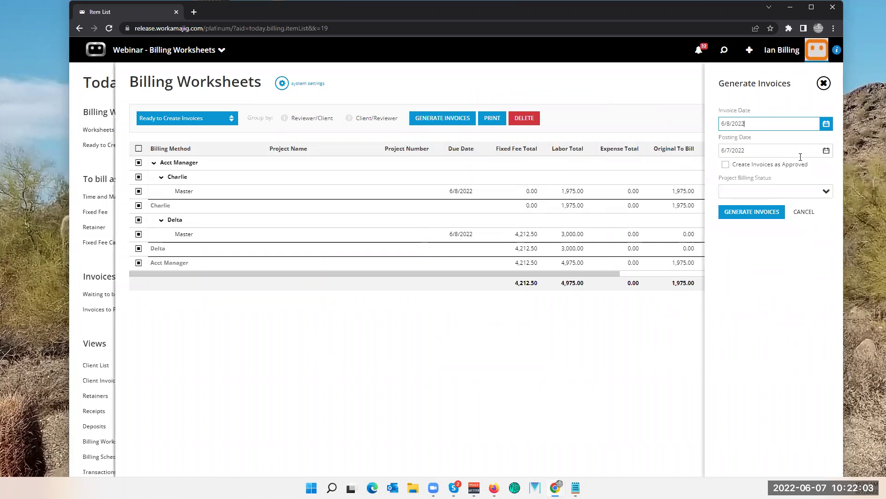
{"action": "left_click", "coordinate": [826, 151]}
{"action": "left_click", "coordinate": [776, 205]}
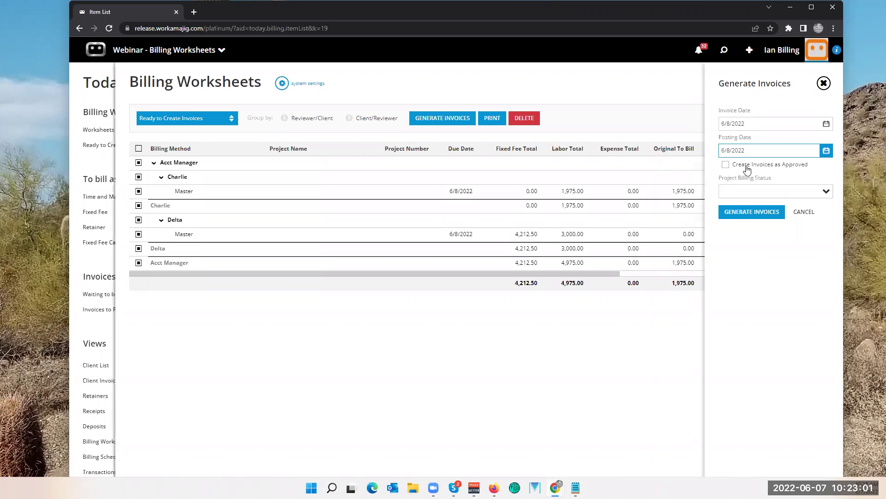
{"action": "left_click", "coordinate": [744, 216]}
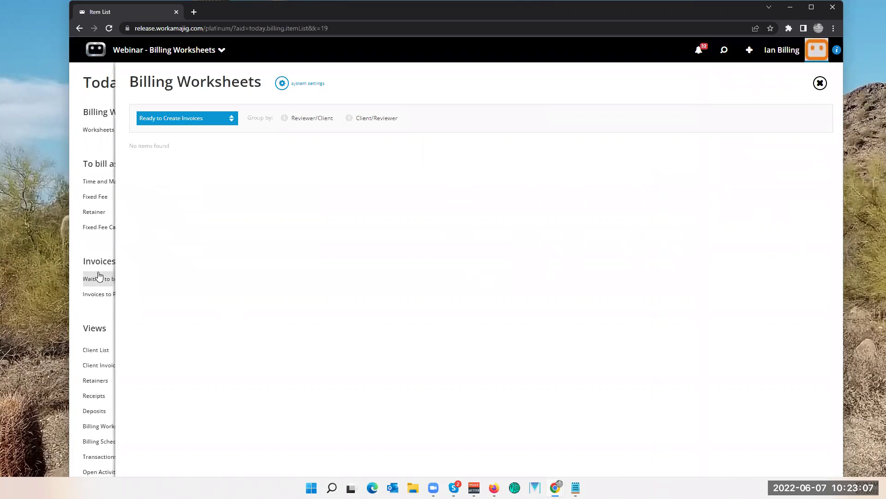
{"action": "left_click", "coordinate": [96, 240]}
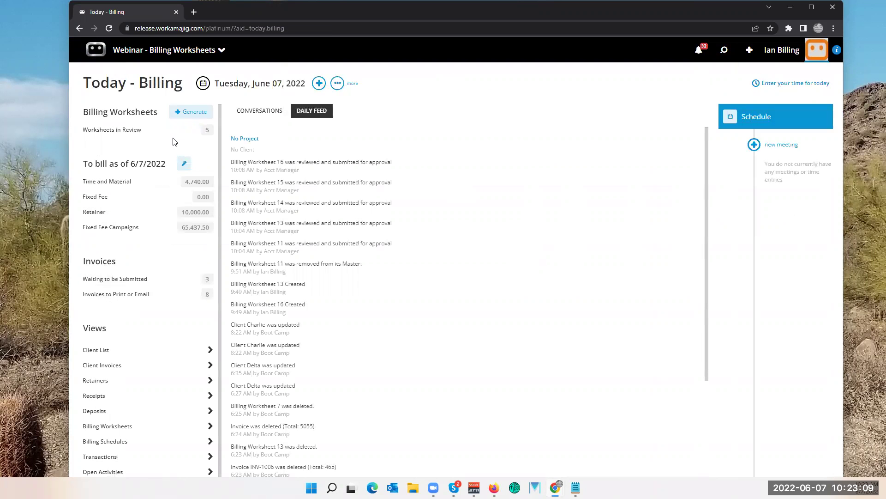
Step: Open Charlie's new invoice from those waiting to be submitted and review its print preview
{"action": "left_click", "coordinate": [128, 282]}
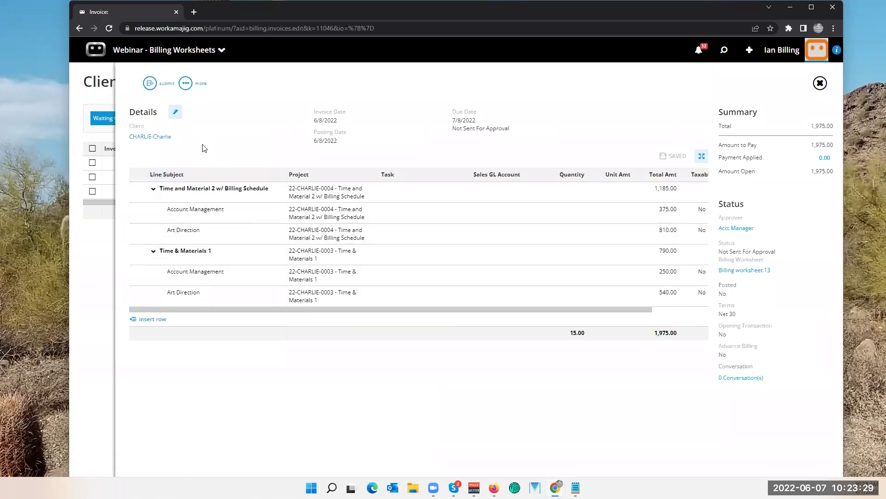
{"action": "left_click", "coordinate": [186, 83]}
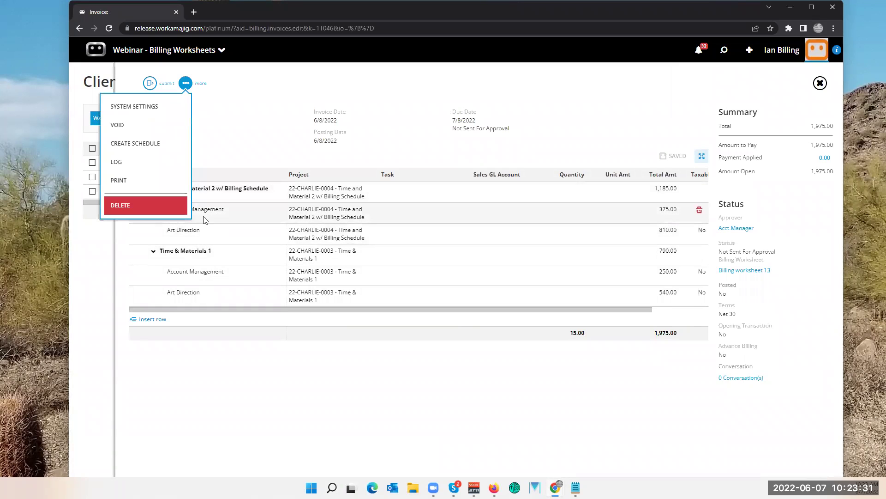
{"action": "left_click", "coordinate": [166, 182]}
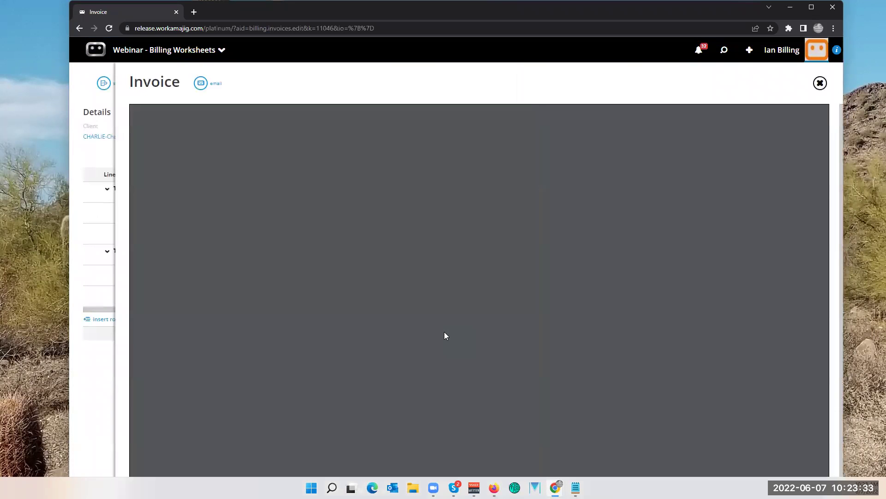
{"action": "scroll", "coordinate": [475, 347], "scroll_direction": "down", "scroll_amount": 10}
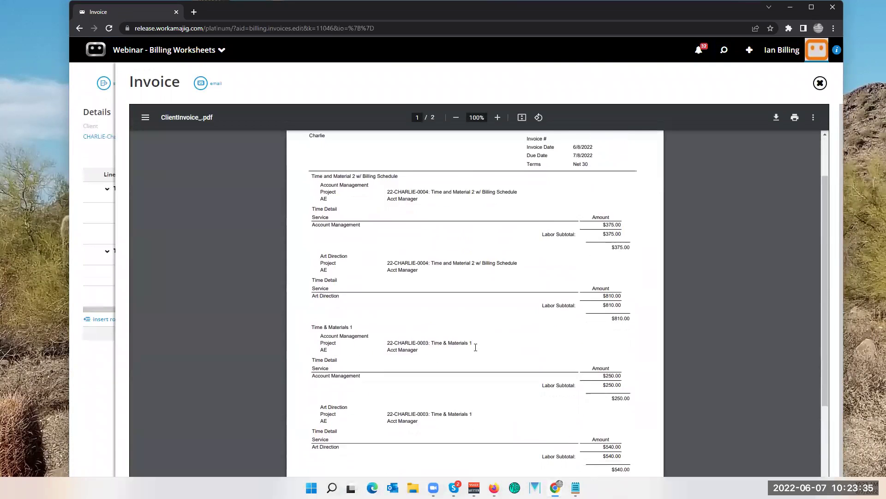
{"action": "scroll", "coordinate": [477, 348], "scroll_direction": "up", "scroll_amount": 7}
{"action": "scroll", "coordinate": [478, 348], "scroll_direction": "up", "scroll_amount": 1}
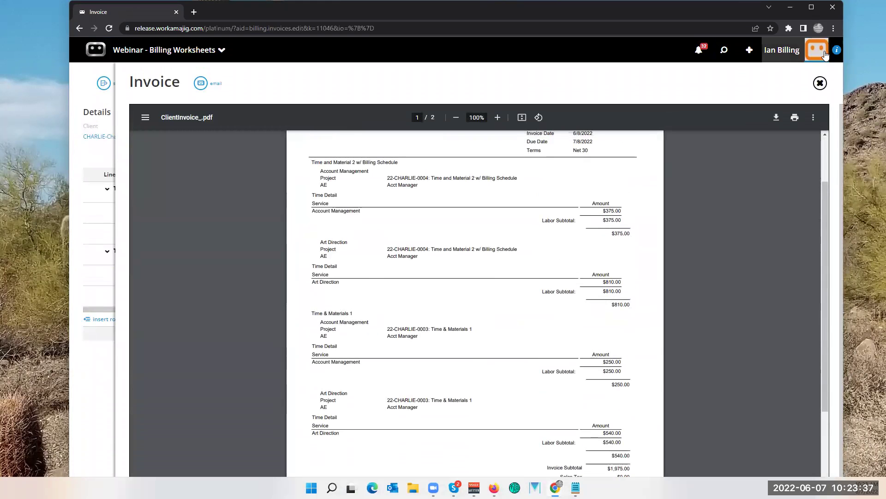
{"action": "left_click", "coordinate": [821, 83]}
Step: Set the invoice template in the details of Charlie's invoice to Line Detail - Summary Invoice Lines and save
{"action": "left_click", "coordinate": [175, 112]}
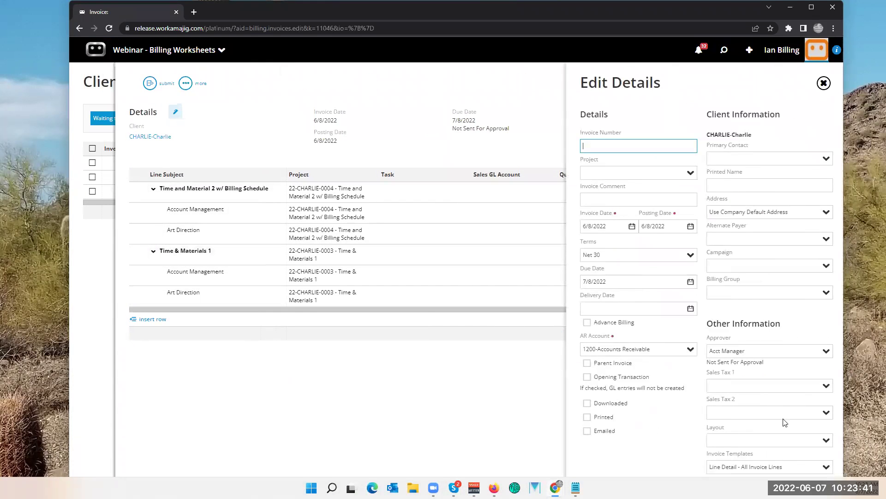
{"action": "left_click", "coordinate": [826, 467]}
{"action": "left_click", "coordinate": [827, 470]}
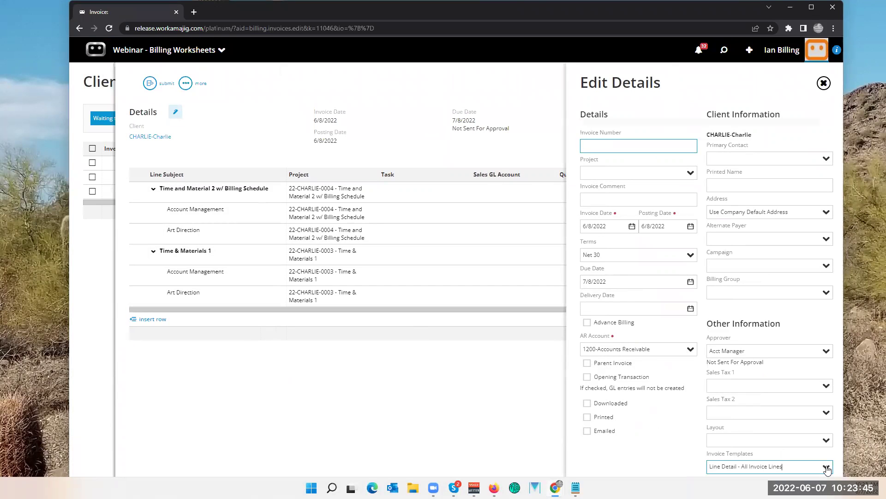
{"action": "left_click", "coordinate": [812, 8]}
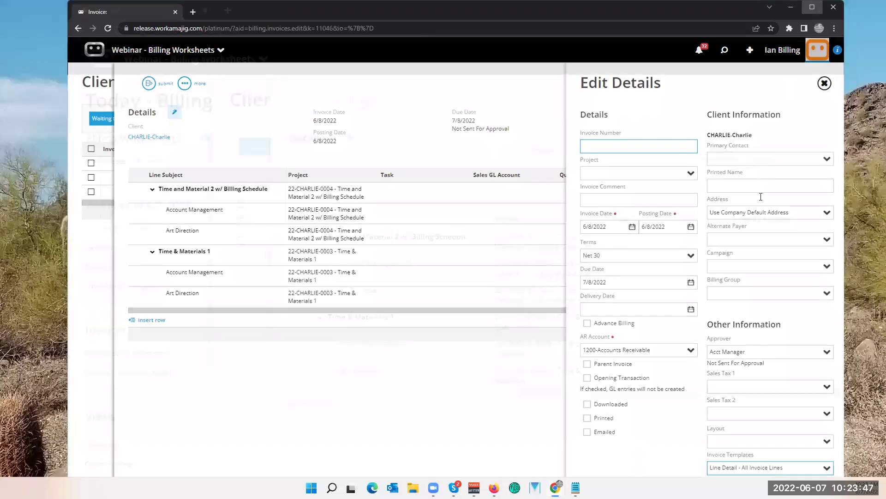
{"action": "scroll", "coordinate": [817, 408], "scroll_direction": "down", "scroll_amount": 1}
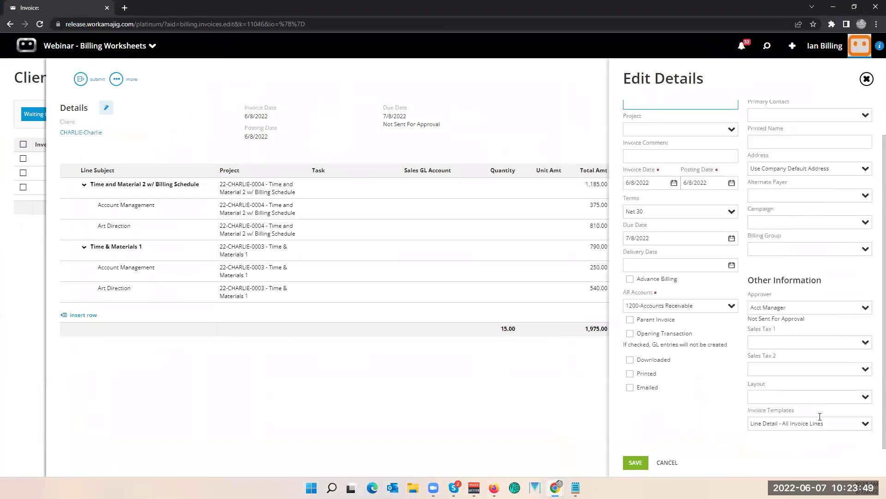
{"action": "left_click", "coordinate": [843, 423]}
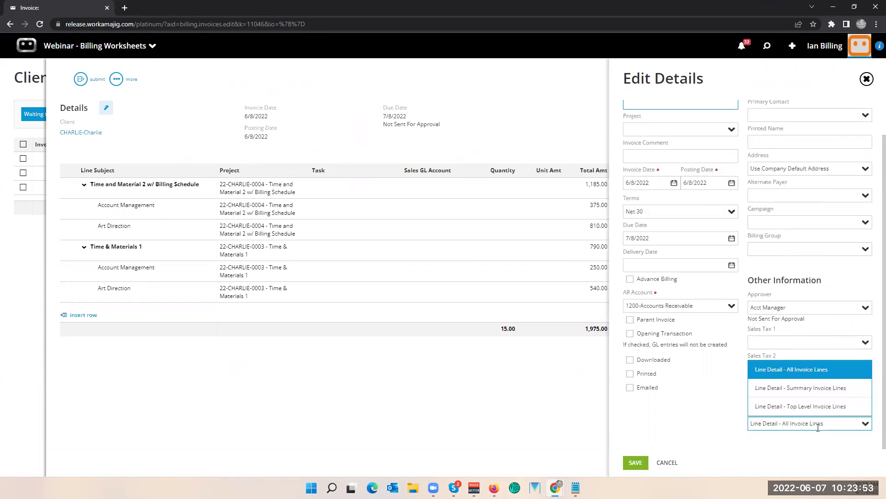
{"action": "left_click", "coordinate": [816, 412]}
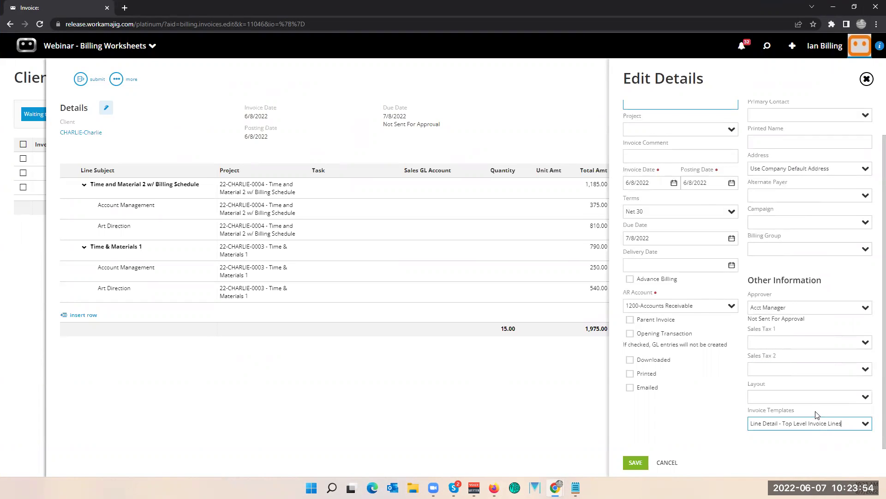
{"action": "left_click", "coordinate": [866, 424]}
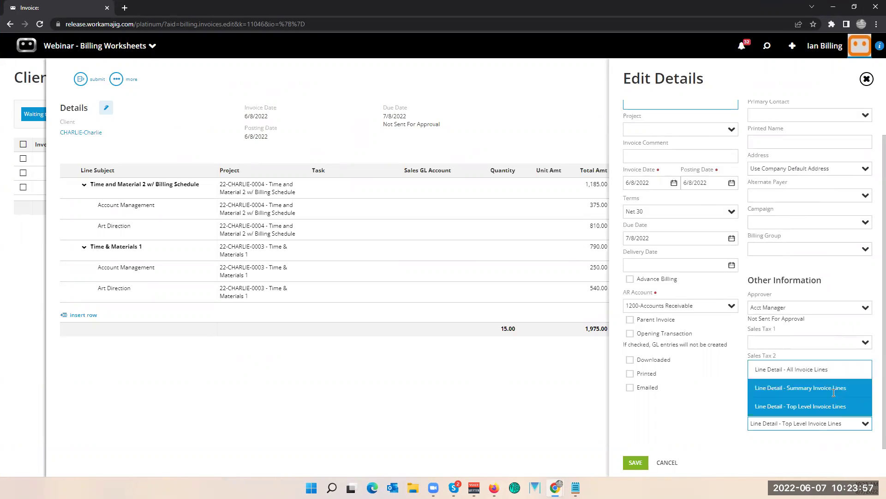
{"action": "left_click", "coordinate": [810, 387]}
{"action": "left_click", "coordinate": [644, 466]}
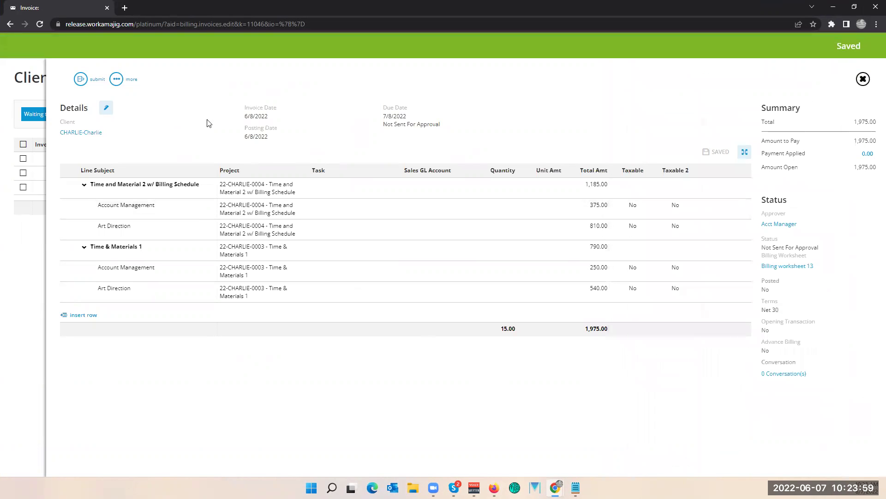
Step: Review the print preview of Charlie's invoice with the summary lines template and return to the invoice
{"action": "left_click", "coordinate": [116, 79]}
{"action": "left_click", "coordinate": [92, 184]}
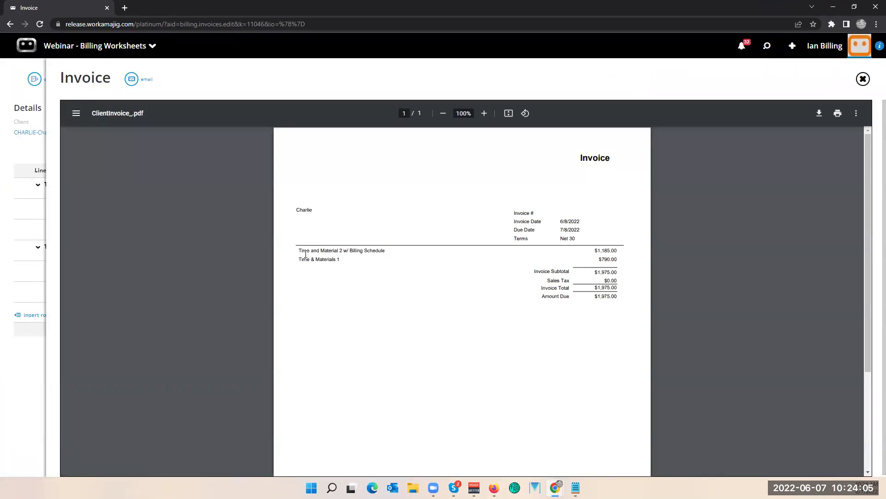
{"action": "left_click_drag", "start_coordinate": [299, 247], "coordinate": [334, 259]}
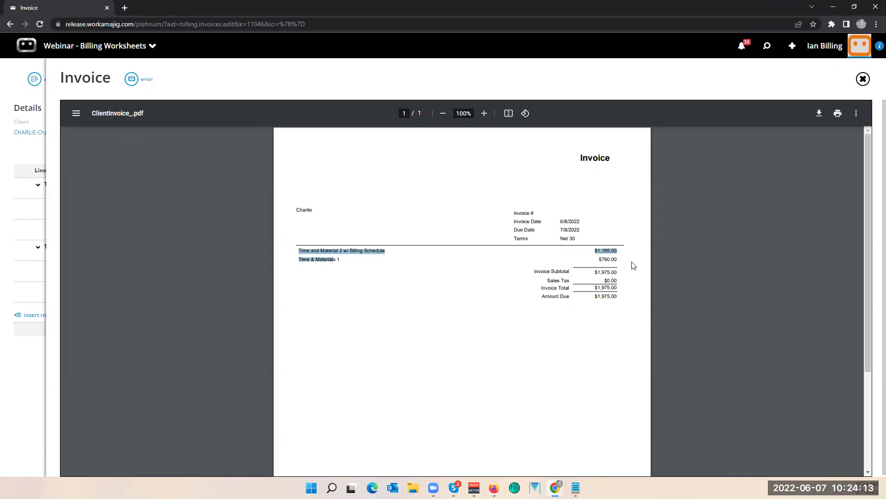
{"action": "left_click", "coordinate": [862, 79]}
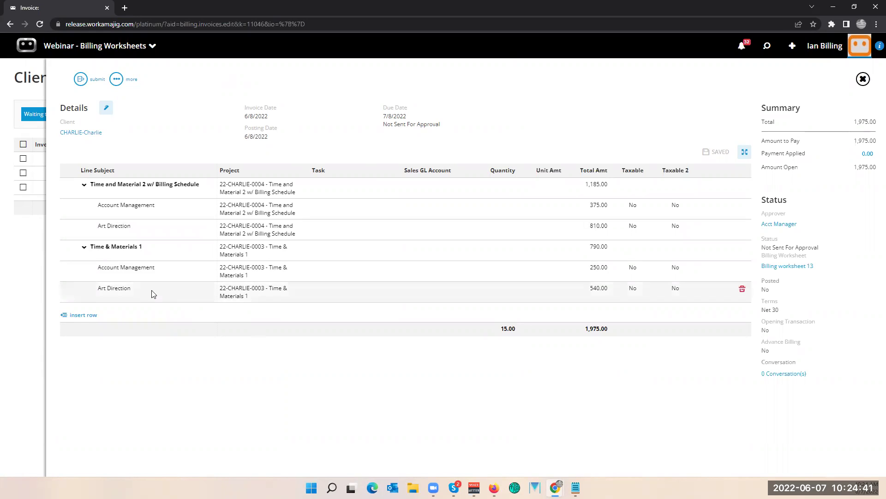
{"action": "left_click", "coordinate": [117, 259]}
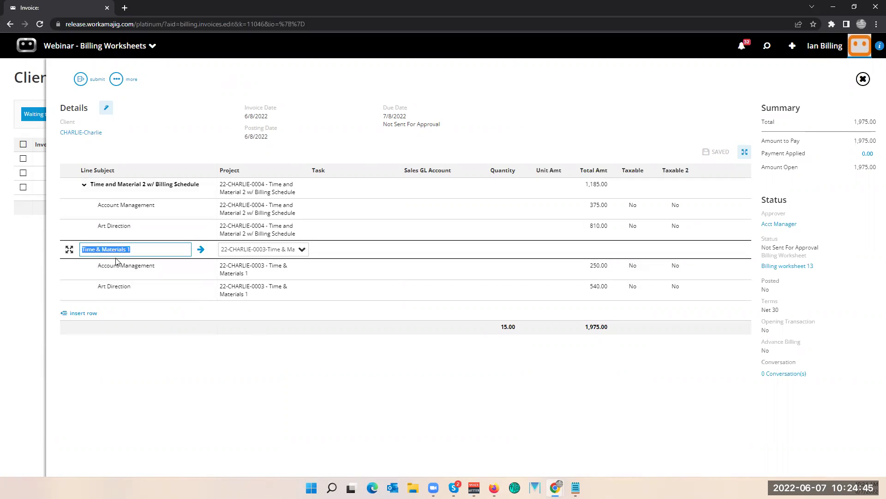
{"action": "left_click", "coordinate": [105, 326]}
{"action": "left_click", "coordinate": [83, 315]}
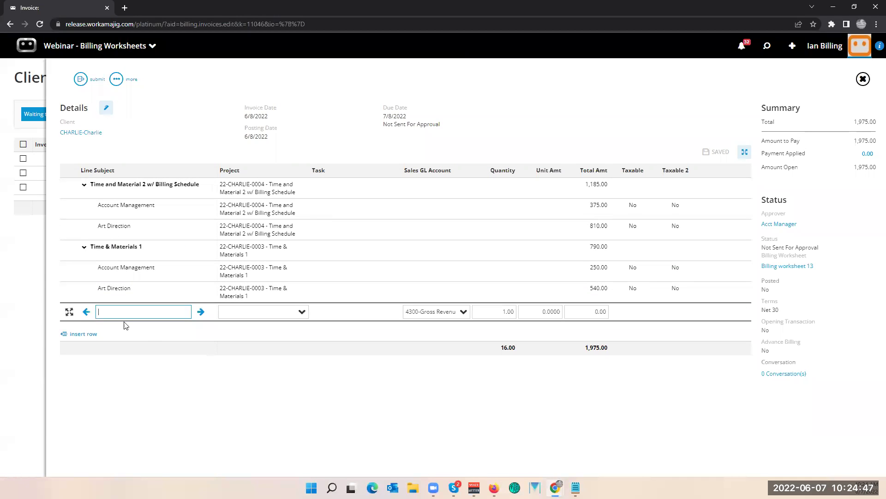
{"action": "left_click", "coordinate": [155, 406]}
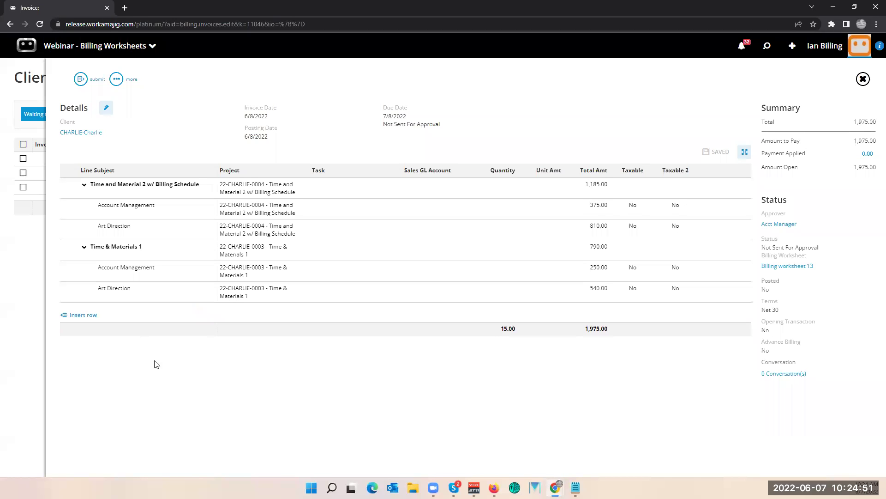
Step: Move the Art Direction line out of Time and Material 2 w/ Billing Schedule to the top level and check the print preview
{"action": "left_click", "coordinate": [137, 227]}
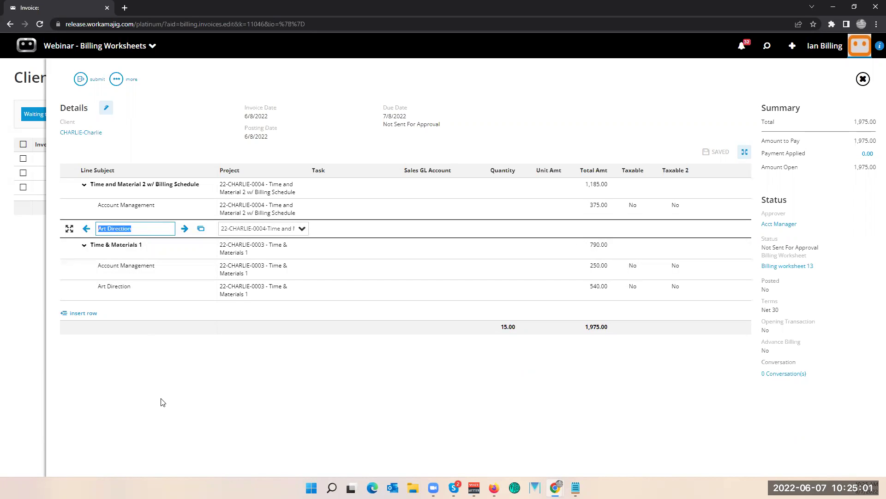
{"action": "left_click", "coordinate": [83, 229]}
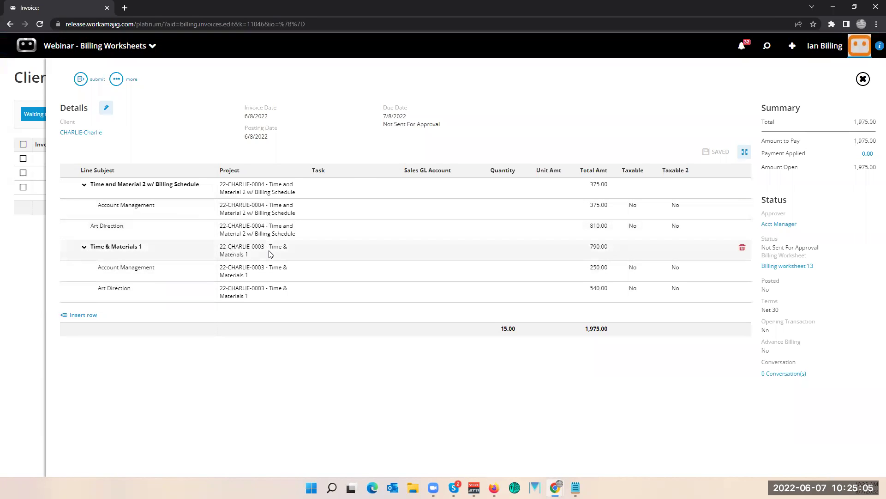
{"action": "left_click", "coordinate": [118, 79]}
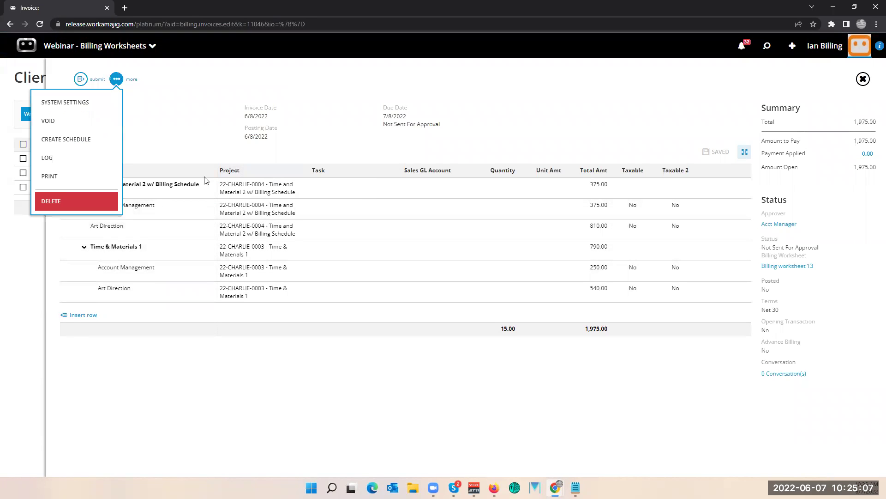
{"action": "left_click", "coordinate": [95, 178]}
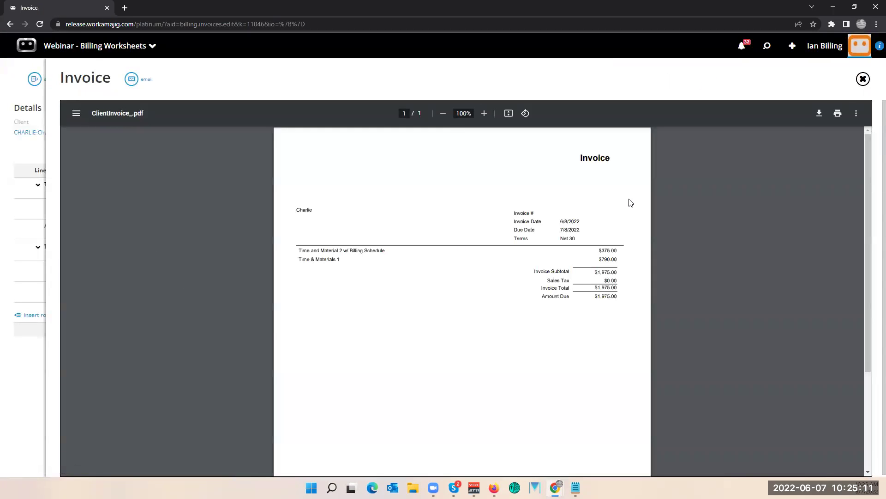
{"action": "left_click", "coordinate": [862, 79]}
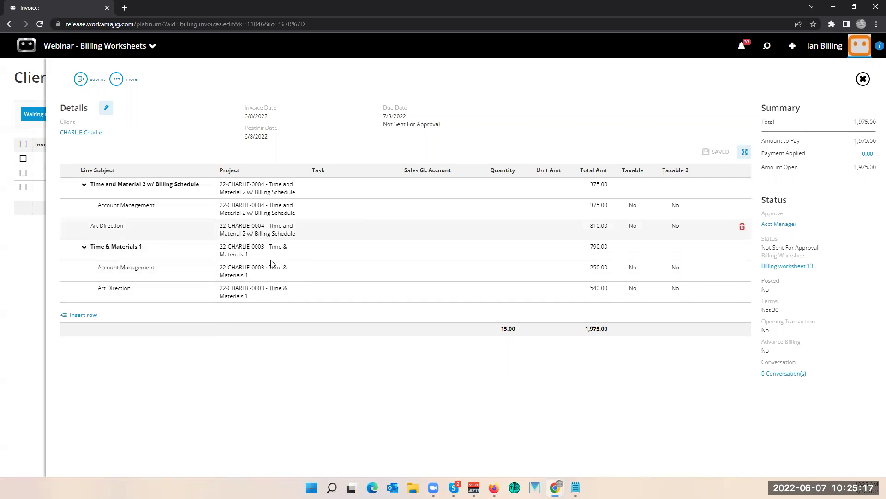
{"action": "left_click", "coordinate": [116, 79]}
{"action": "left_click", "coordinate": [83, 179]}
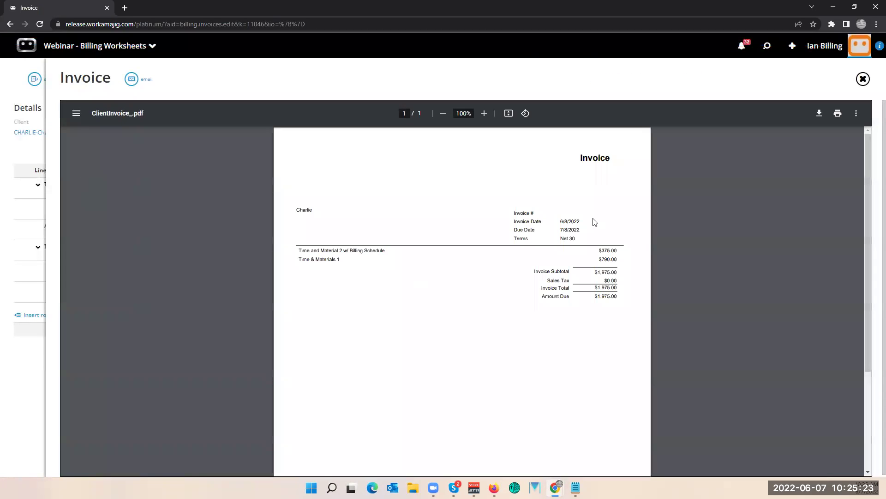
{"action": "left_click", "coordinate": [862, 79]}
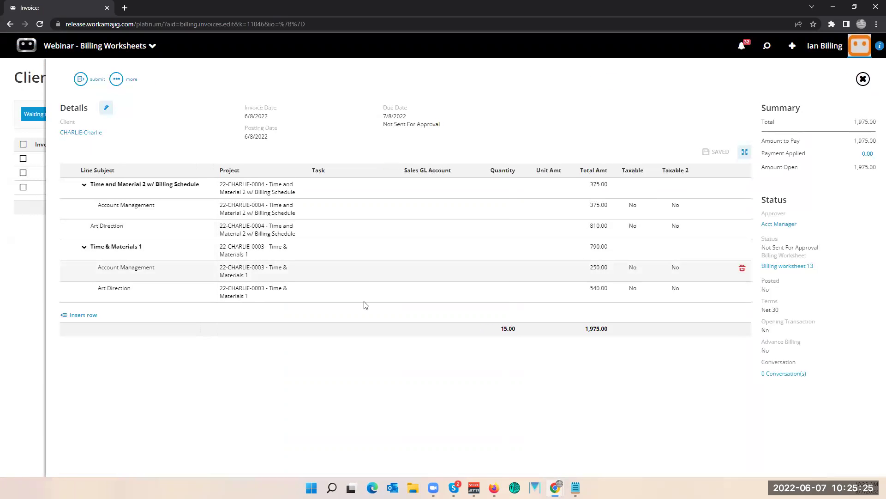
Step: Change the invoice template of Charlie's invoice to Line Detail - Top Level Invoice Lines and save
{"action": "left_click", "coordinate": [105, 108]}
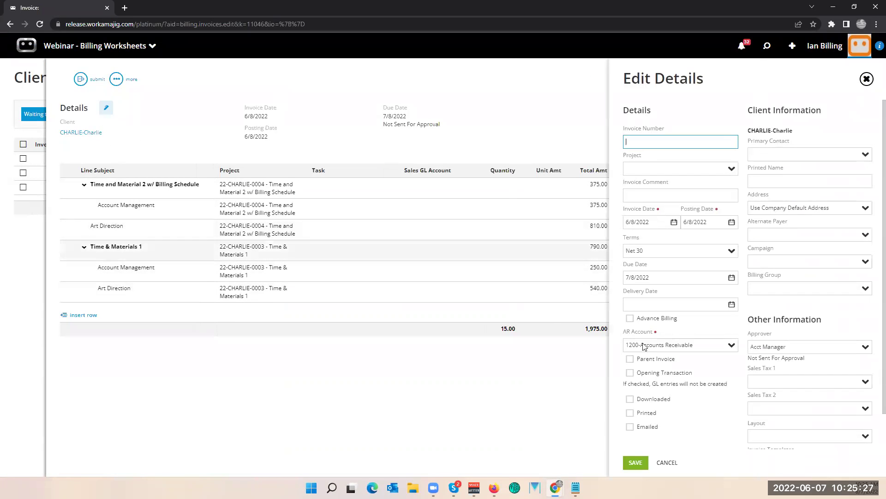
{"action": "scroll", "coordinate": [848, 427], "scroll_direction": "down", "scroll_amount": 1}
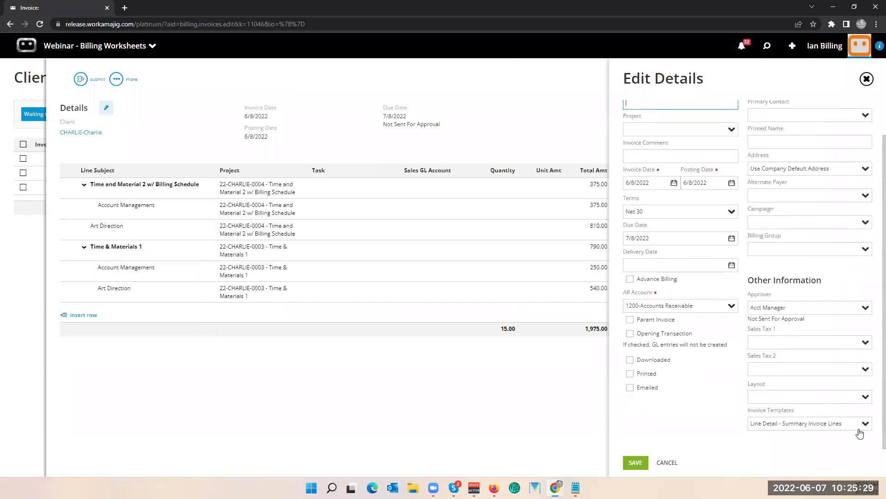
{"action": "left_click", "coordinate": [866, 423]}
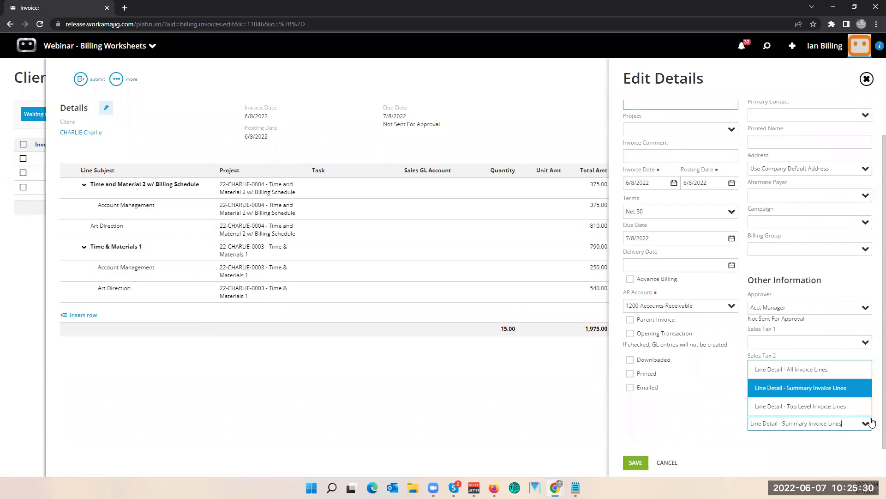
{"action": "left_click", "coordinate": [831, 406]}
{"action": "left_click", "coordinate": [636, 462]}
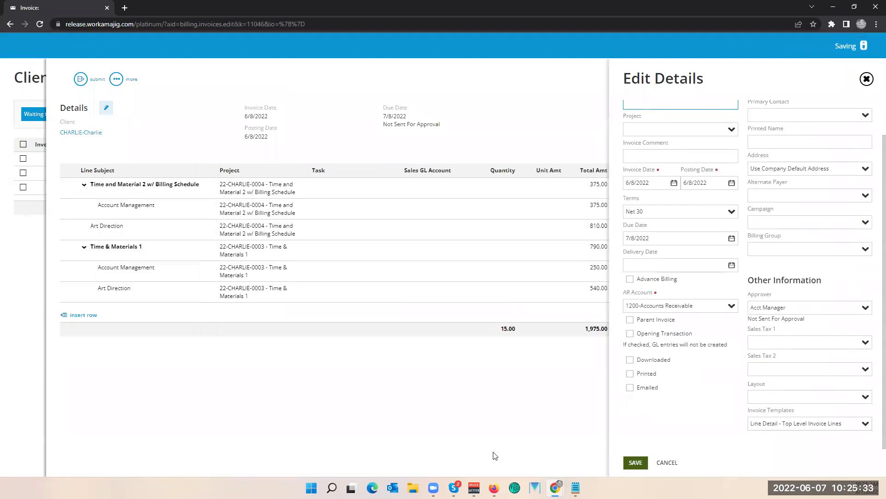
Step: Review the print preview of Charlie's invoice with the top level lines template and return to the invoice
{"action": "left_click", "coordinate": [116, 84]}
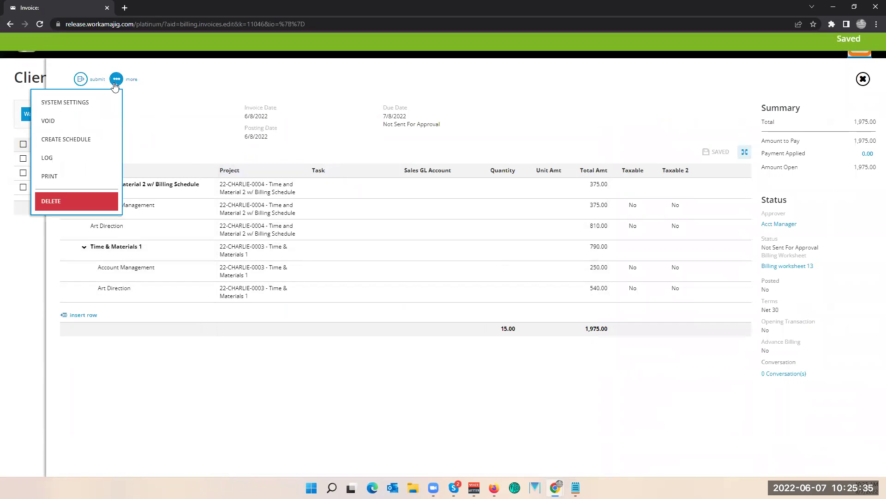
{"action": "left_click", "coordinate": [86, 178]}
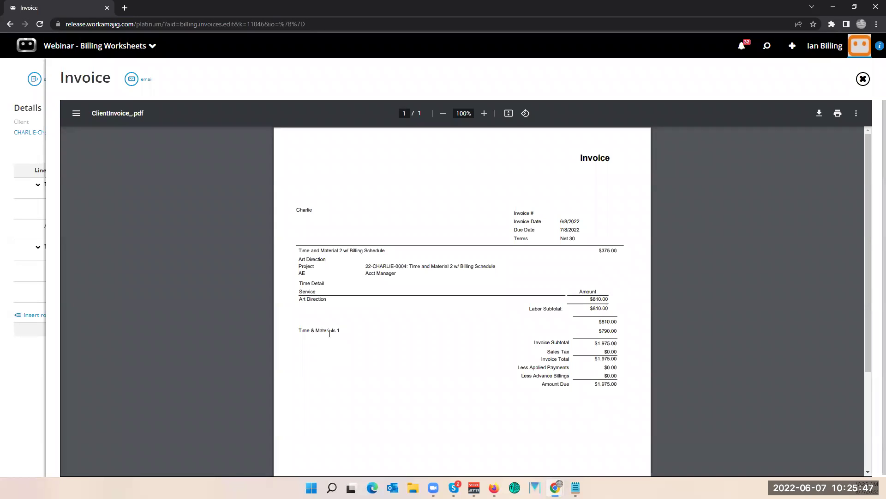
{"action": "left_click", "coordinate": [863, 79]}
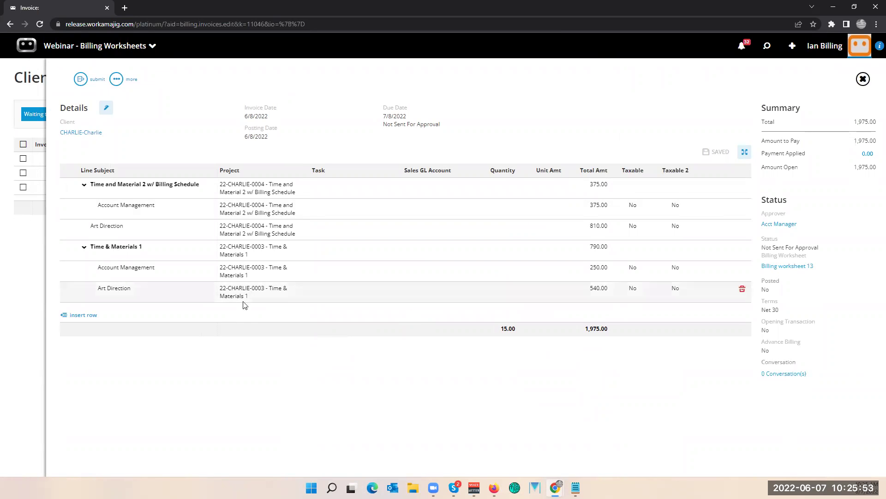
Step: Move the top-level Art Direction line back under the Time and Material 2 w/ Billing Schedule summary line
{"action": "left_click", "coordinate": [133, 232]}
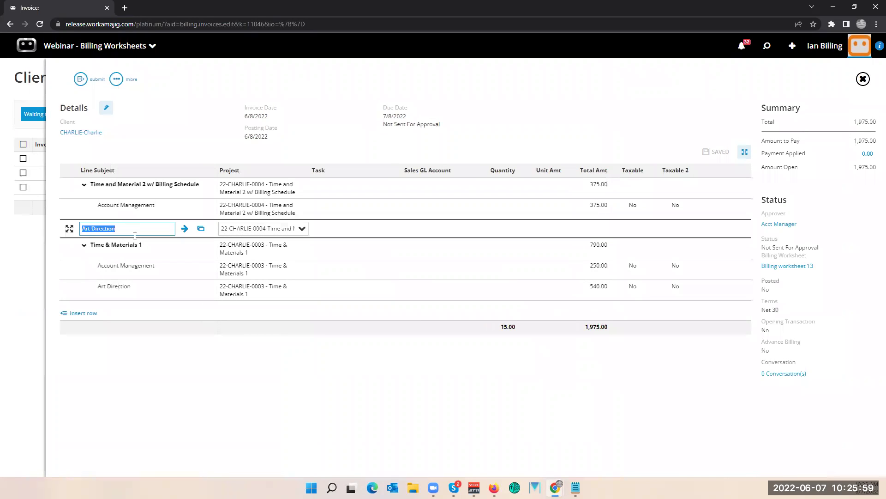
{"action": "left_click", "coordinate": [185, 228]}
{"action": "left_click", "coordinate": [160, 417]}
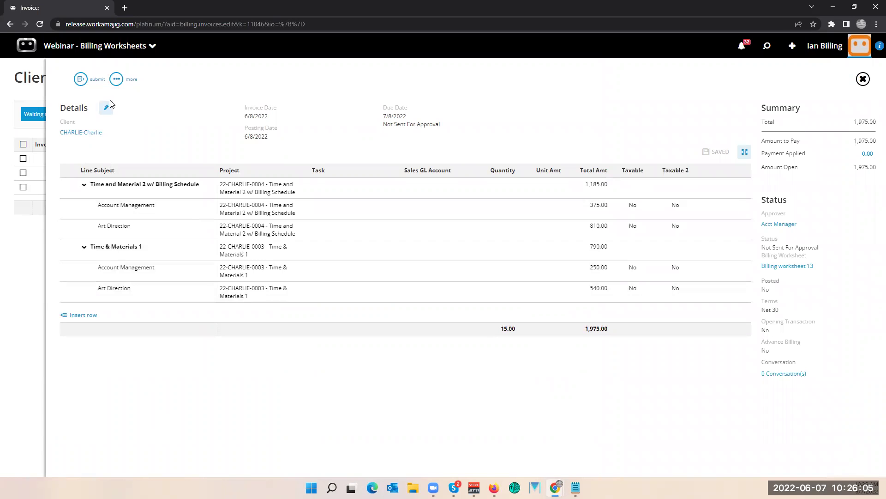
Step: Select all client invoices waiting to be submitted without submitting them, and return to the Today page
{"action": "left_click", "coordinate": [28, 259]}
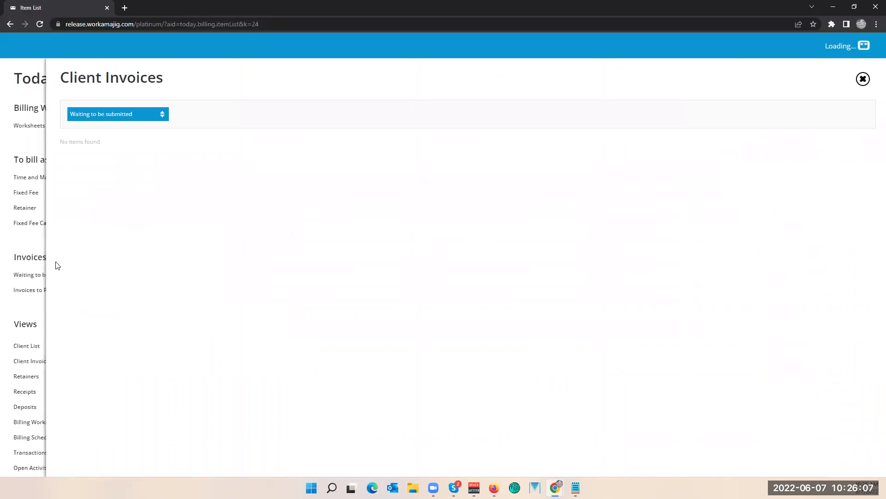
{"action": "left_click", "coordinate": [46, 274]}
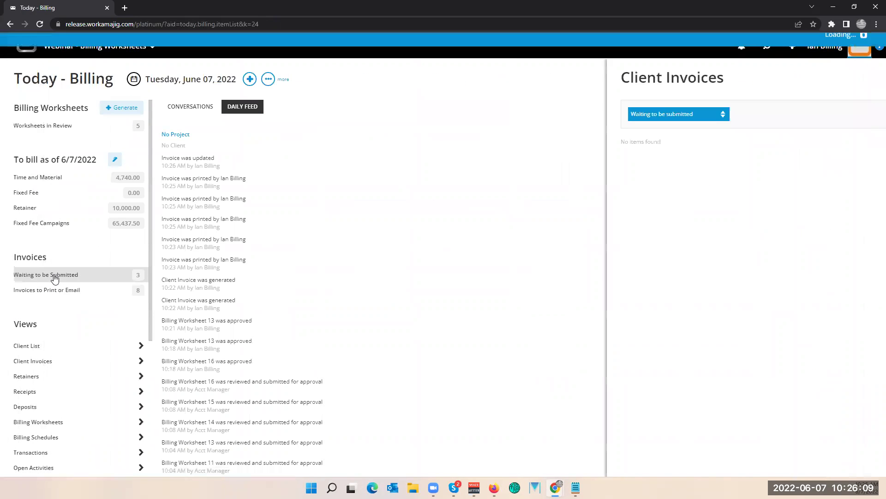
{"action": "left_click", "coordinate": [69, 145]}
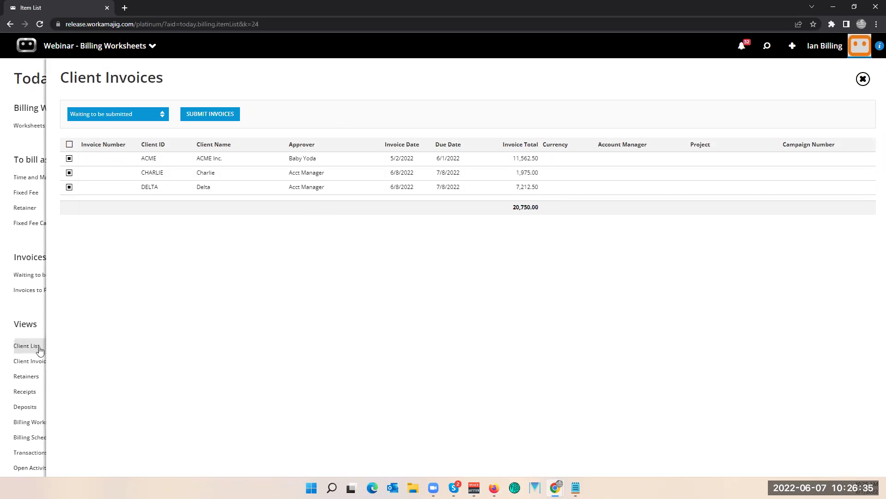
{"action": "left_click", "coordinate": [18, 317]}
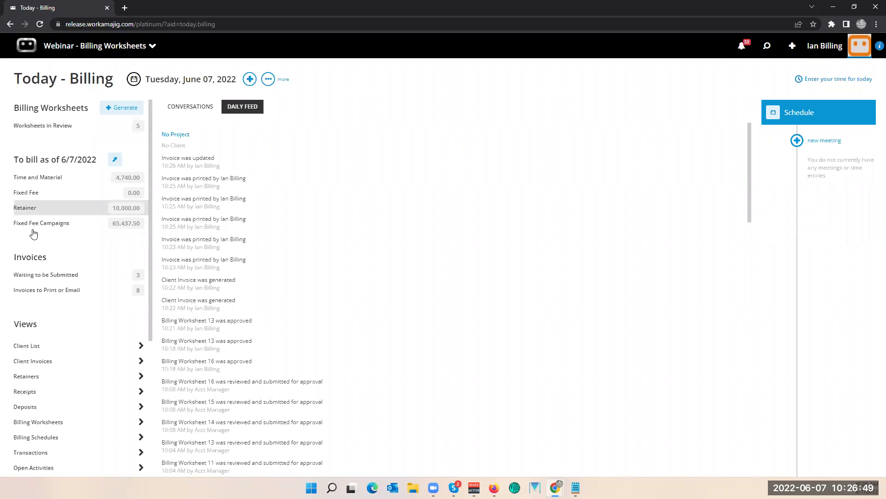
{"action": "scroll", "coordinate": [46, 250], "scroll_direction": "down", "scroll_amount": 2}
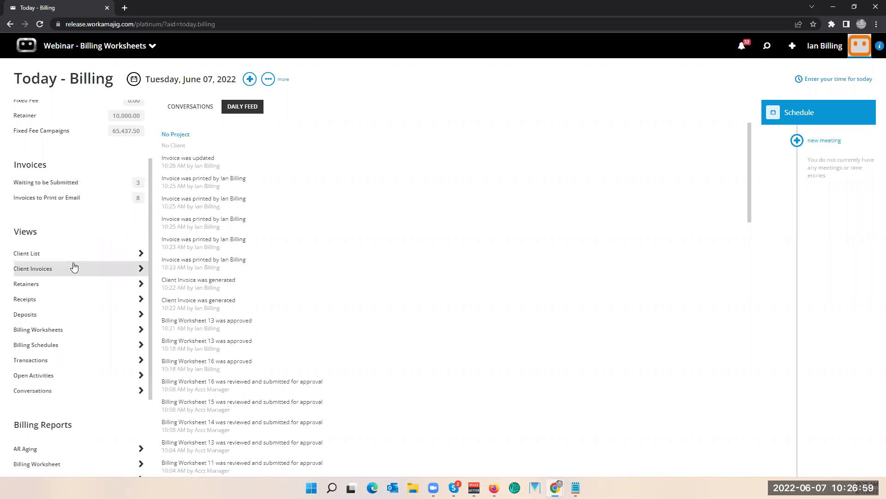
Step: Submit one of the client invoices waiting to be submitted and return to the Today page
{"action": "scroll", "coordinate": [73, 264], "scroll_direction": "down", "scroll_amount": 2}
{"action": "scroll", "coordinate": [73, 266], "scroll_direction": "up", "scroll_amount": 3}
{"action": "left_click", "coordinate": [71, 181]}
{"action": "left_click", "coordinate": [69, 173]}
{"action": "left_click", "coordinate": [221, 116]}
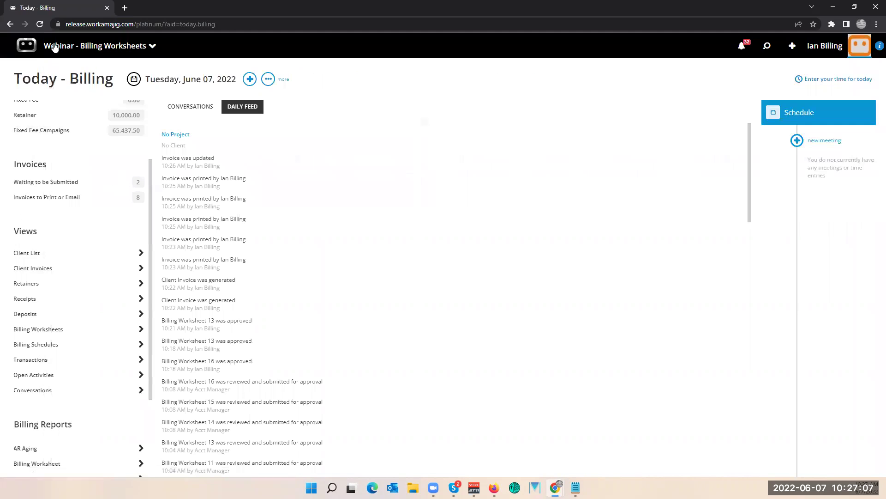
{"action": "left_click", "coordinate": [43, 24]}
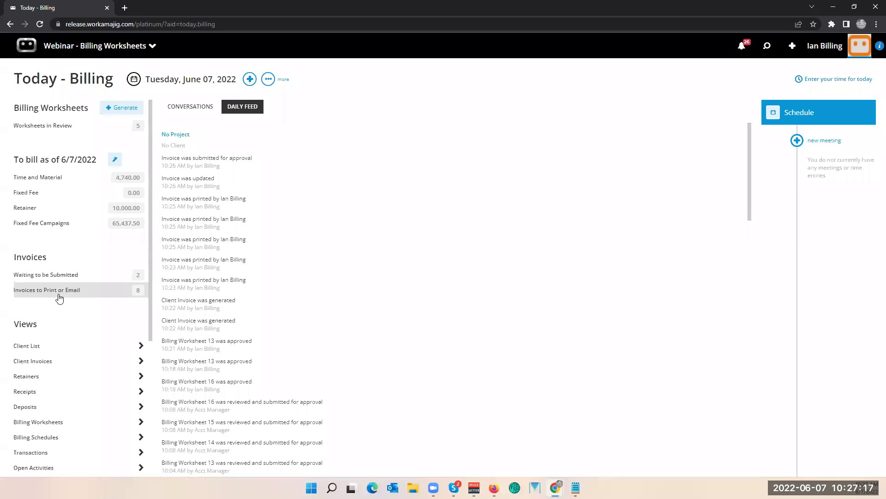
Step: Search the Sent for Approval view of billing worksheets and return to the Today page
{"action": "scroll", "coordinate": [59, 297], "scroll_direction": "down", "scroll_amount": 4}
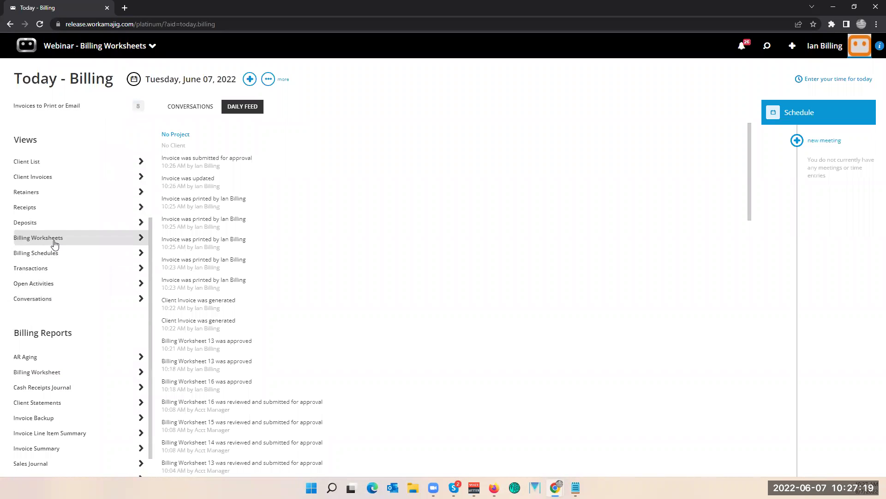
{"action": "left_click", "coordinate": [54, 243]}
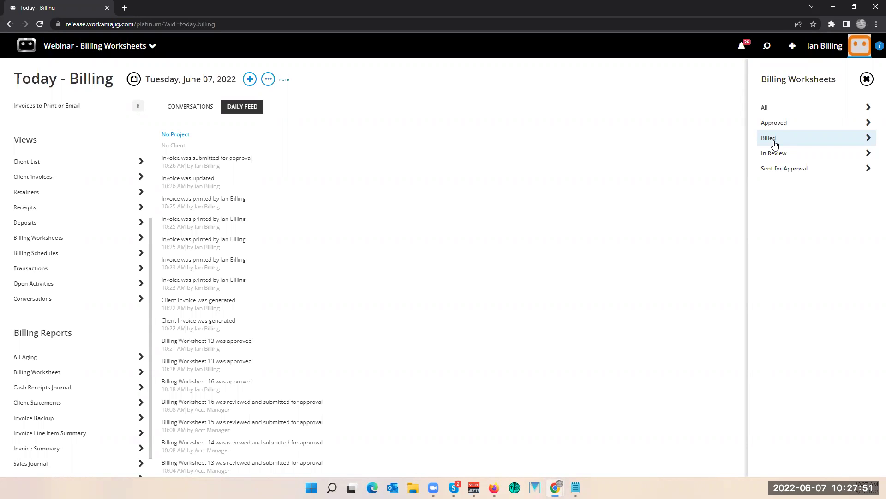
{"action": "left_click", "coordinate": [786, 170]}
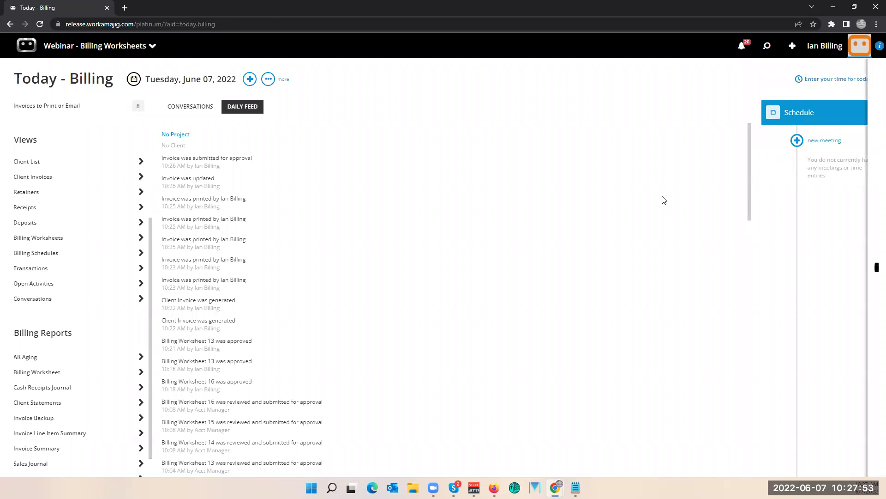
{"action": "left_click", "coordinate": [322, 114]}
{"action": "left_click", "coordinate": [26, 129]}
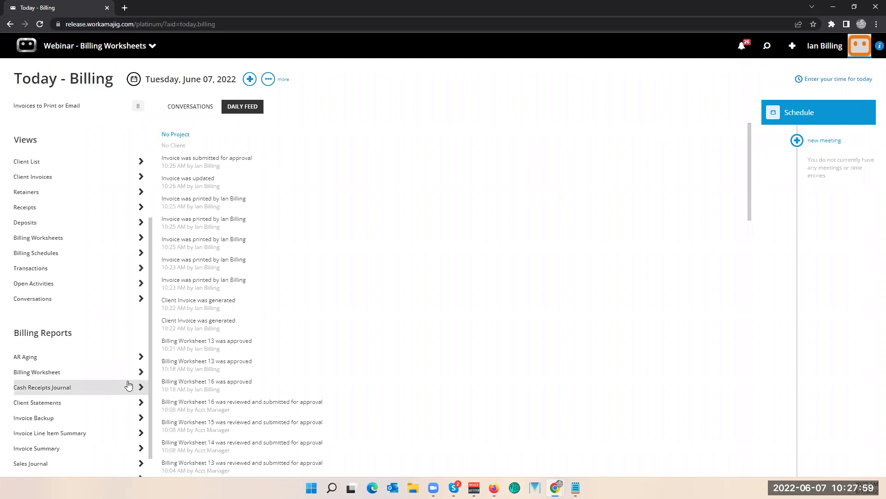
Step: View the Billing Worksheet report criteria and search the Approved billing worksheets view before returning to the Today page
{"action": "left_click", "coordinate": [97, 372]}
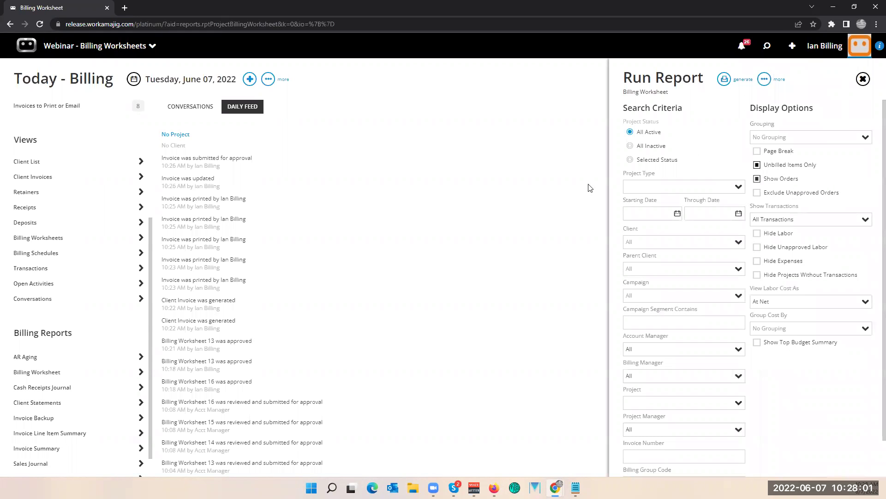
{"action": "left_click", "coordinate": [86, 237]}
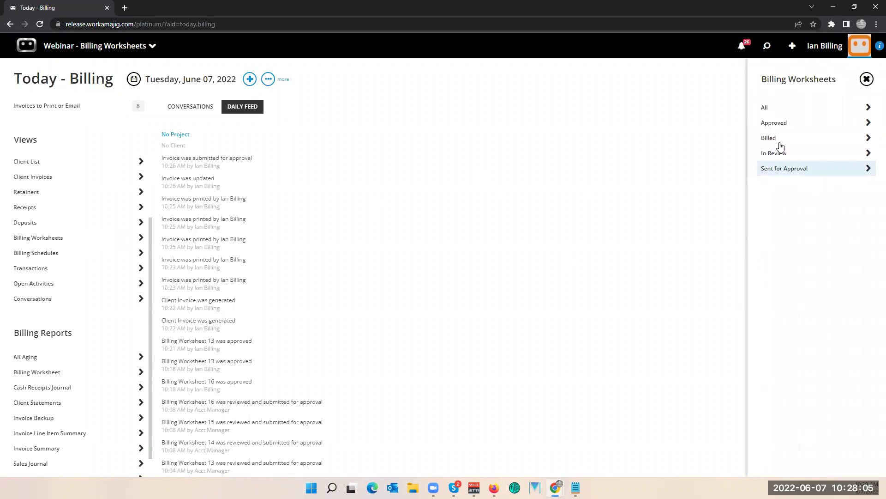
{"action": "left_click", "coordinate": [785, 123]}
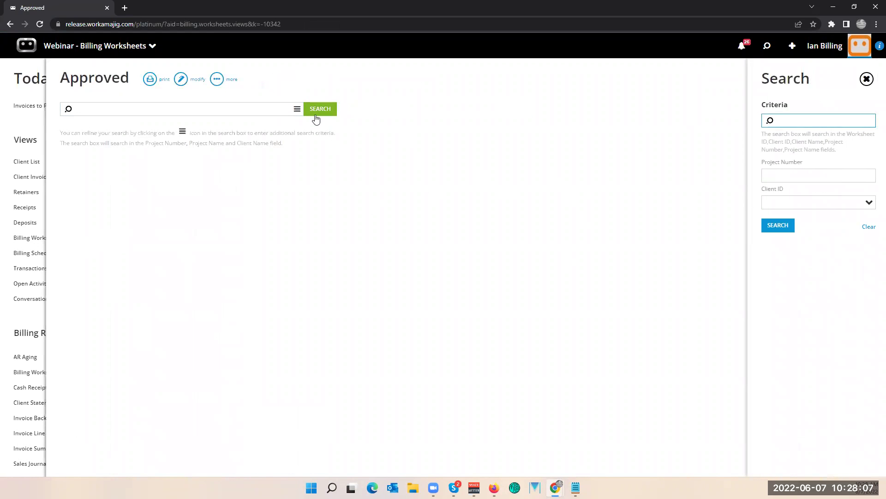
{"action": "left_click", "coordinate": [316, 115]}
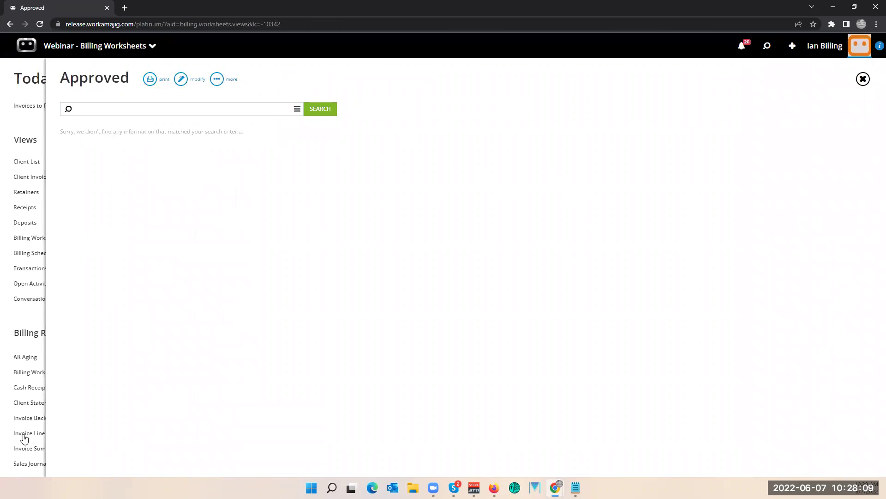
{"action": "left_click", "coordinate": [20, 320]}
Step: Look up the In Review billing worksheets view, view the Advanced Deliverables worksheet, and return to the Today page
{"action": "scroll", "coordinate": [84, 287], "scroll_direction": "up", "scroll_amount": 4}
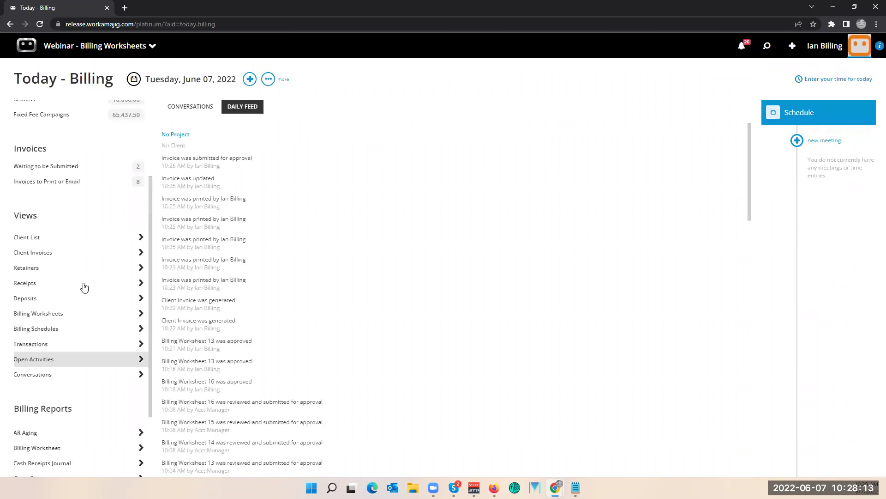
{"action": "scroll", "coordinate": [84, 287], "scroll_direction": "down", "scroll_amount": 5}
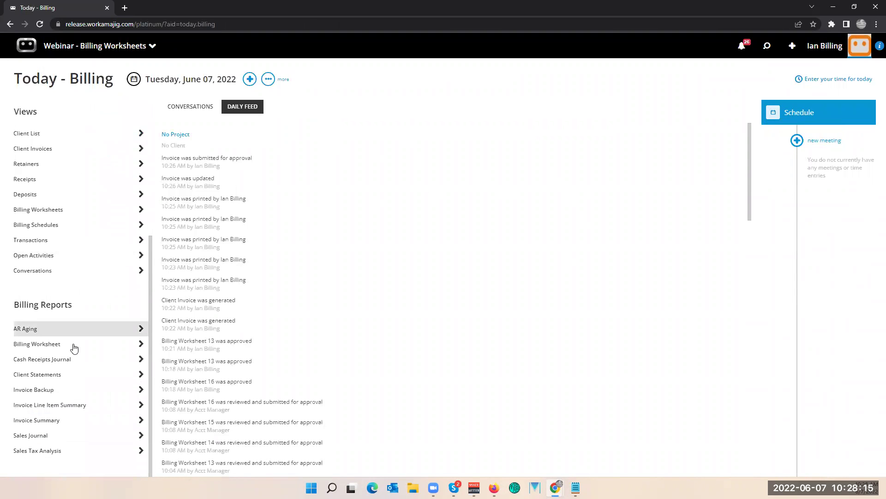
{"action": "left_click", "coordinate": [81, 211]}
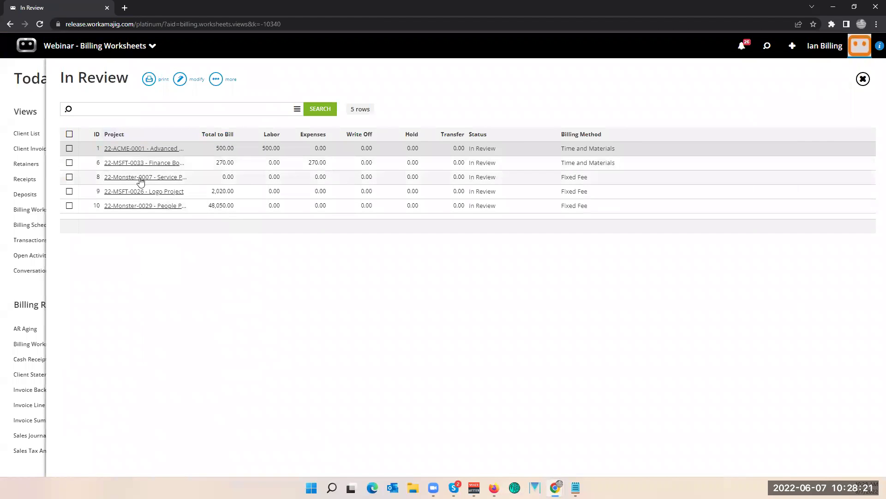
{"action": "left_click", "coordinate": [241, 151]}
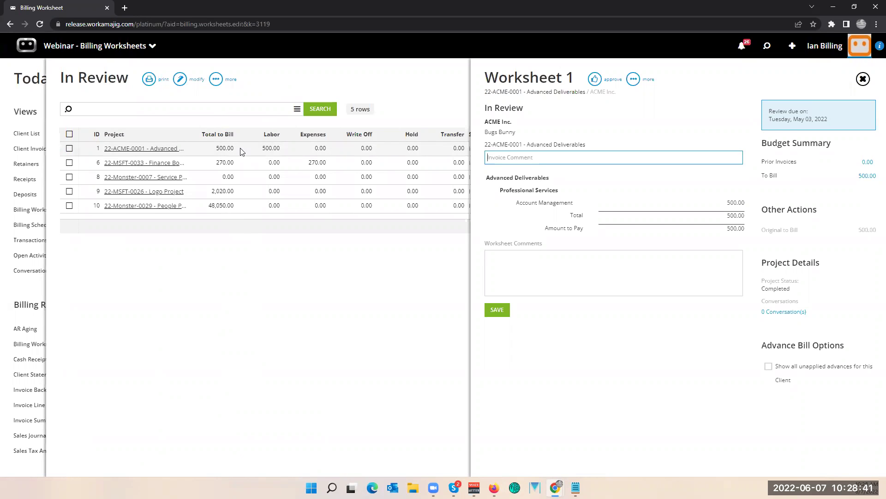
{"action": "left_click", "coordinate": [20, 294]}
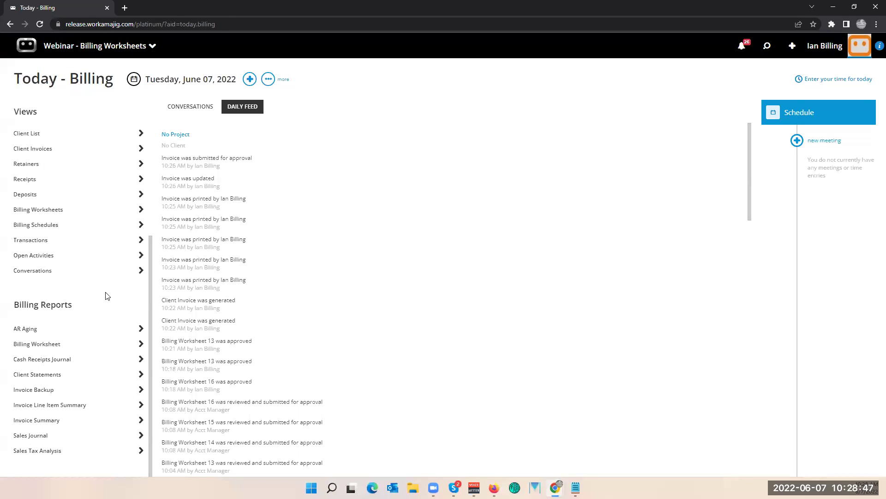
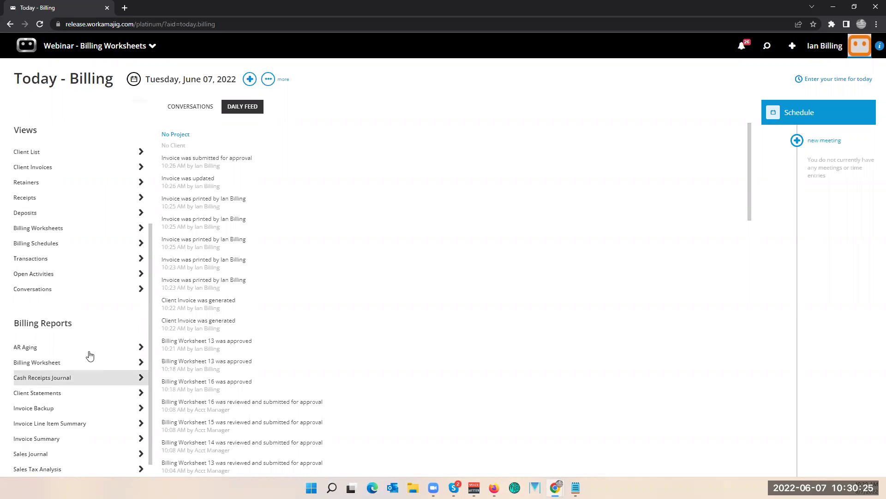
Step: Review the expanded worksheet settings and the to-bill transactions of the Advanced Deliverables worksheet in review
{"action": "scroll", "coordinate": [89, 353], "scroll_direction": "up", "scroll_amount": 5}
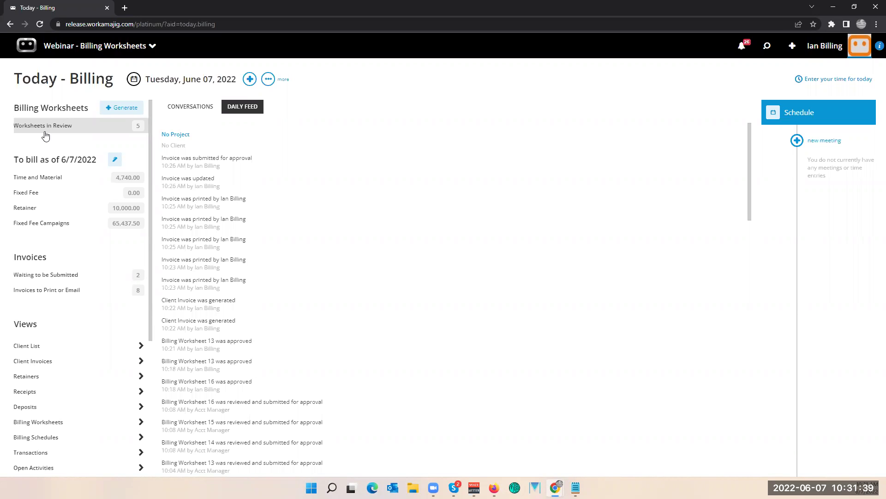
{"action": "left_click", "coordinate": [20, 130]}
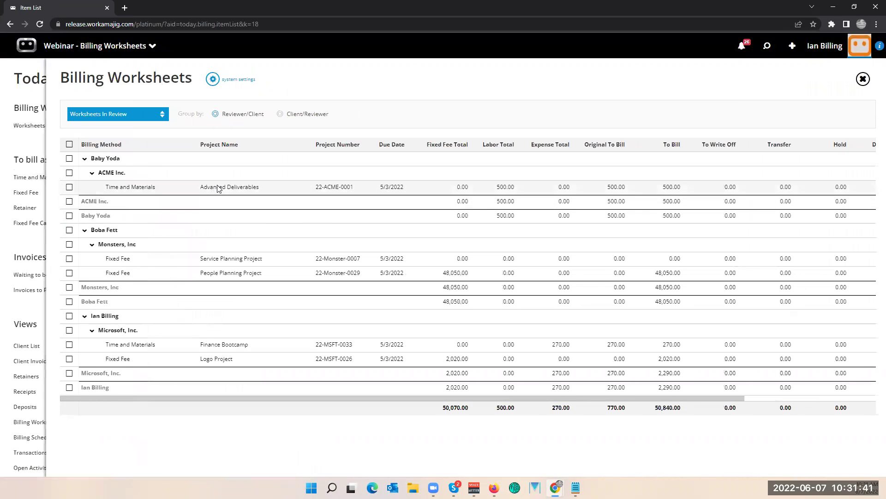
{"action": "left_click", "coordinate": [227, 187]}
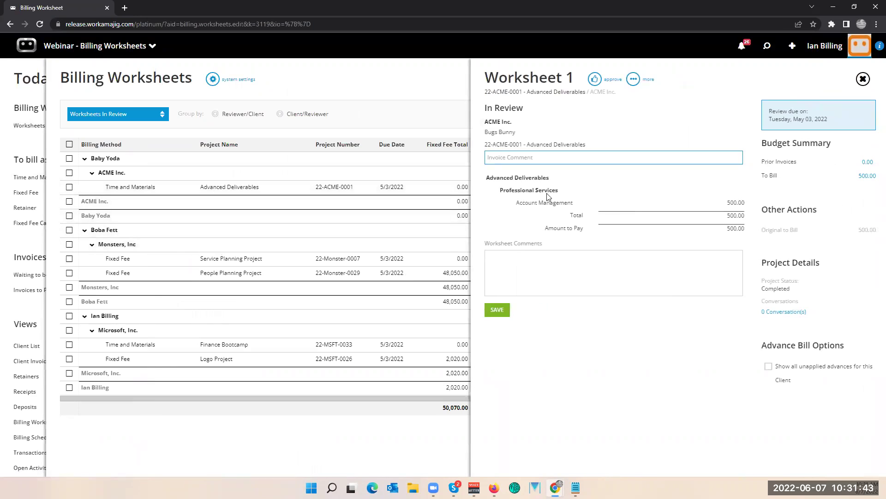
{"action": "left_click", "coordinate": [633, 82]}
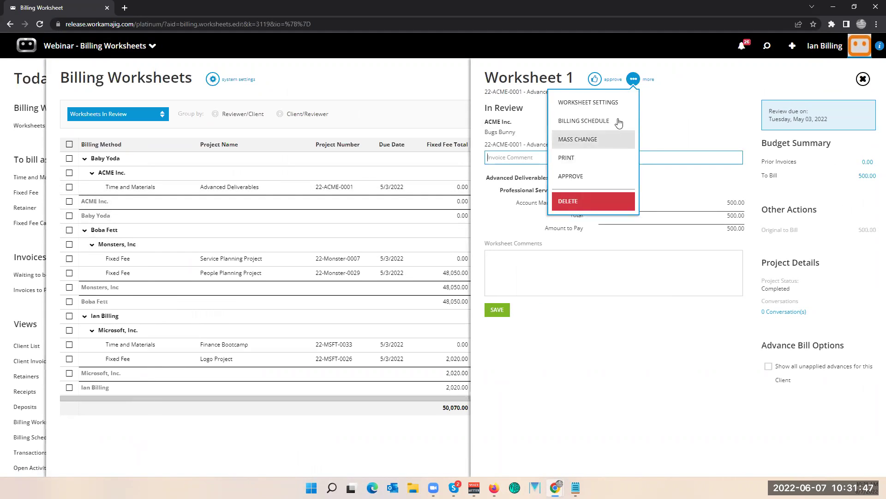
{"action": "left_click", "coordinate": [609, 102]}
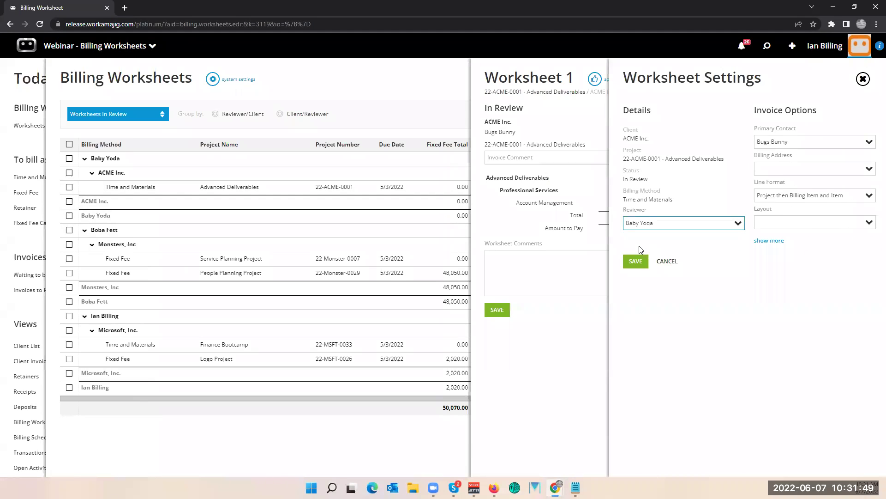
{"action": "left_click", "coordinate": [768, 240]}
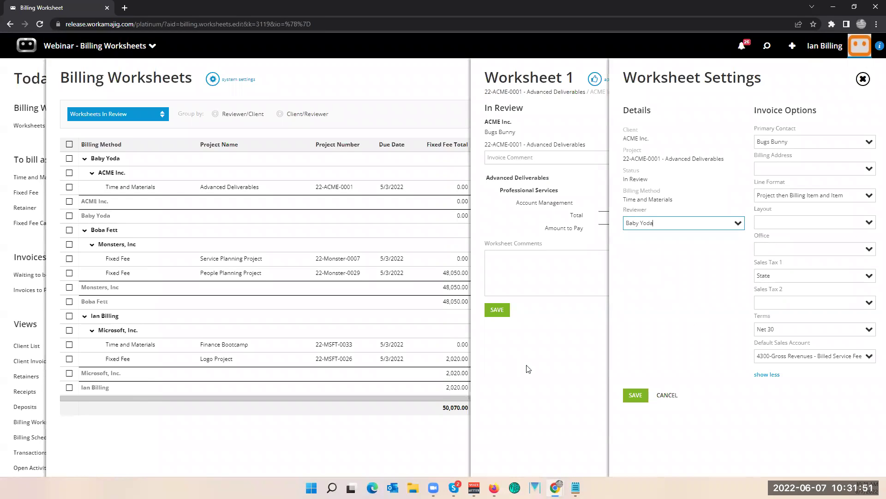
{"action": "left_click", "coordinate": [553, 289]}
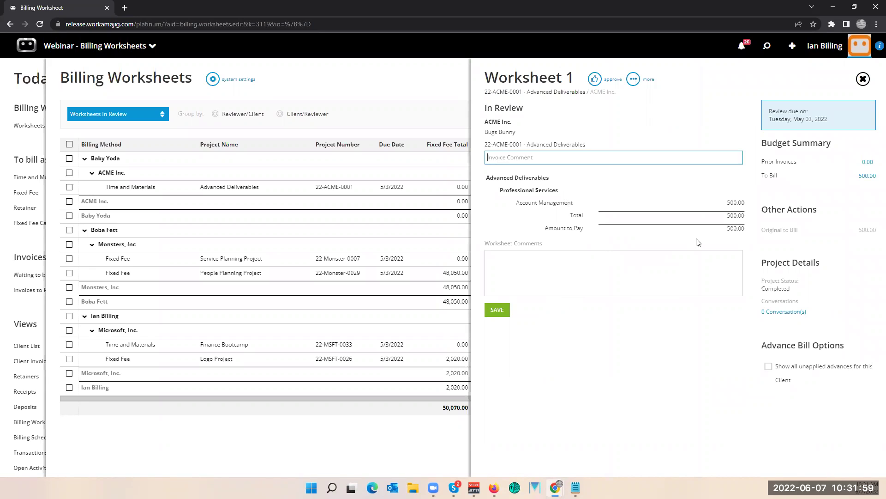
{"action": "left_click", "coordinate": [866, 176]}
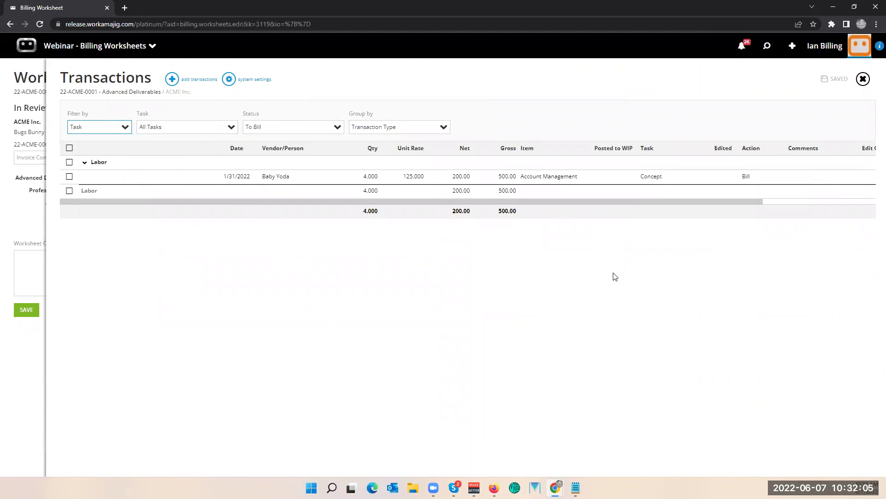
{"action": "left_click", "coordinate": [29, 271]}
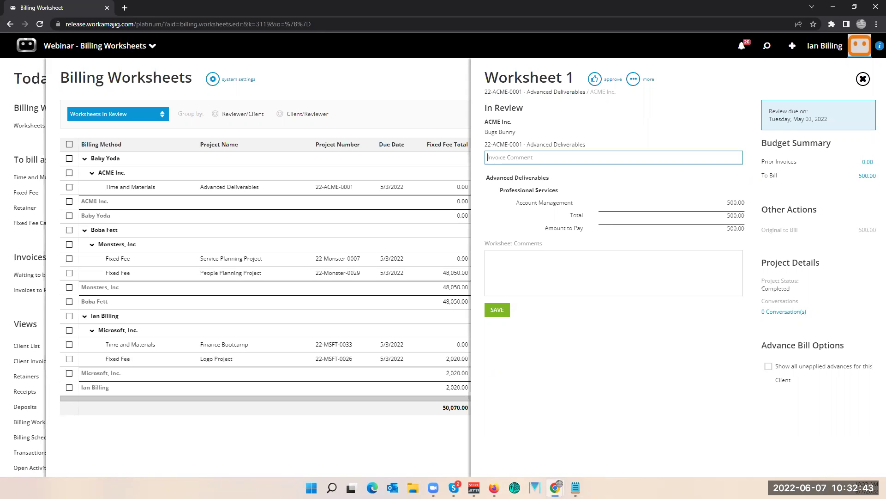
Step: Select the Advanced Deliverables, Service Planning Project and People Planning Project worksheets and view the approver reassignment form without reassigning them
{"action": "left_click", "coordinate": [69, 187]}
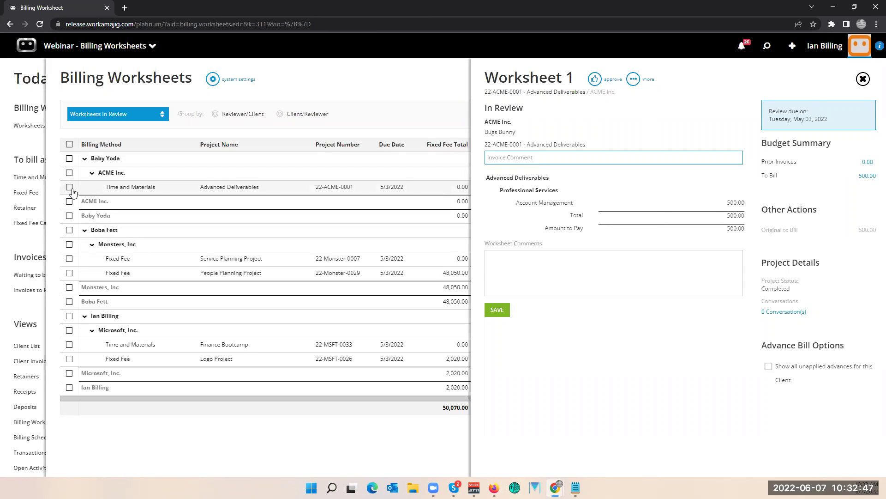
{"action": "left_click", "coordinate": [69, 259]}
{"action": "left_click", "coordinate": [69, 272]}
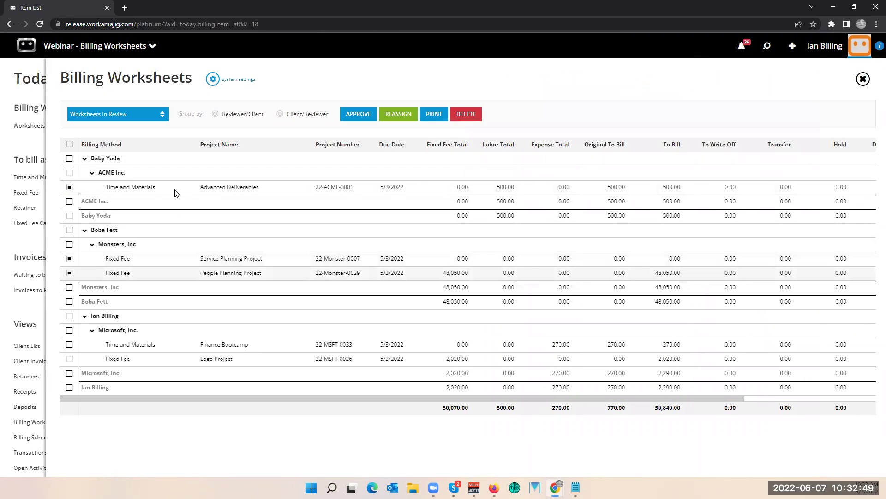
{"action": "left_click", "coordinate": [399, 114]}
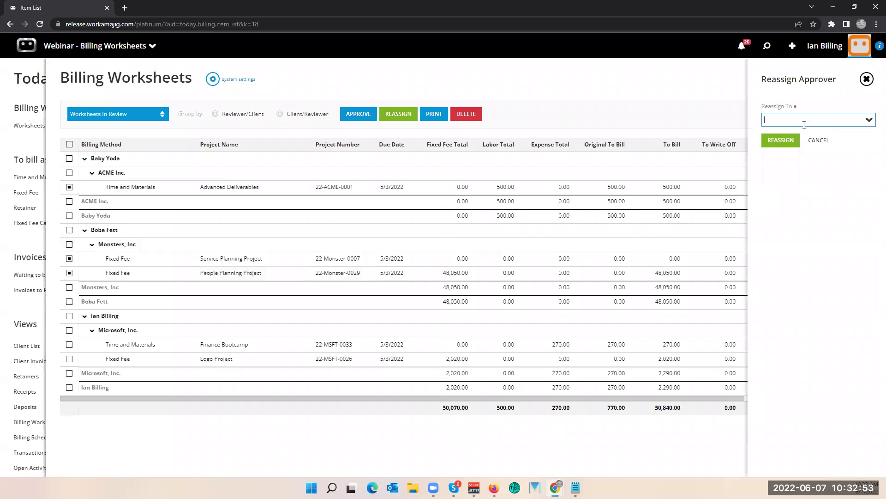
{"action": "left_click", "coordinate": [816, 146]}
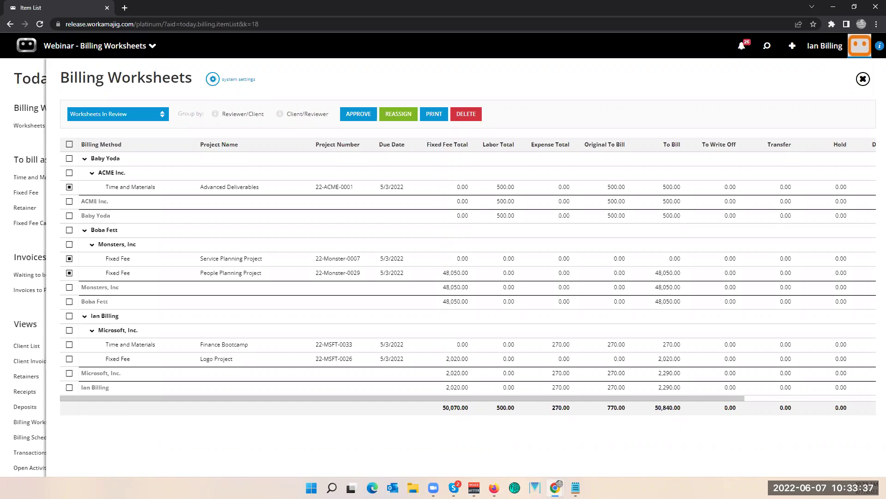
Step: Review the Notification Options within Transaction Preferences in the system setup
{"action": "left_click", "coordinate": [121, 46]}
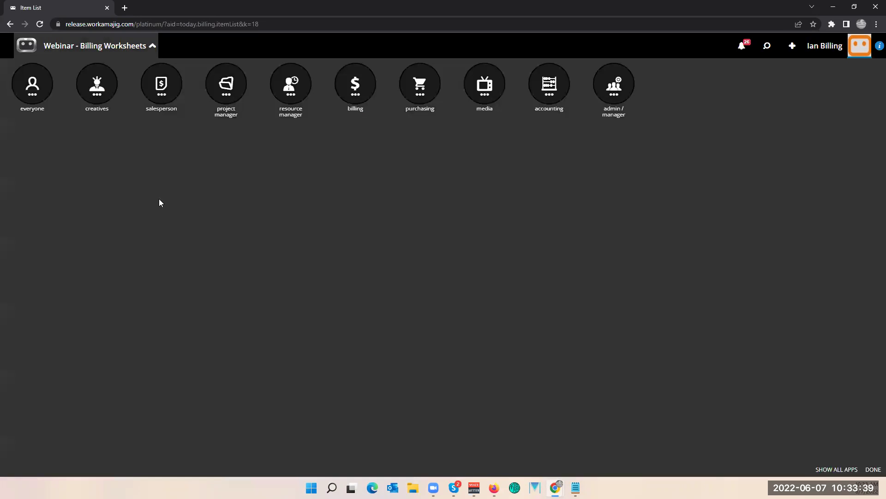
{"action": "left_click", "coordinate": [615, 101]}
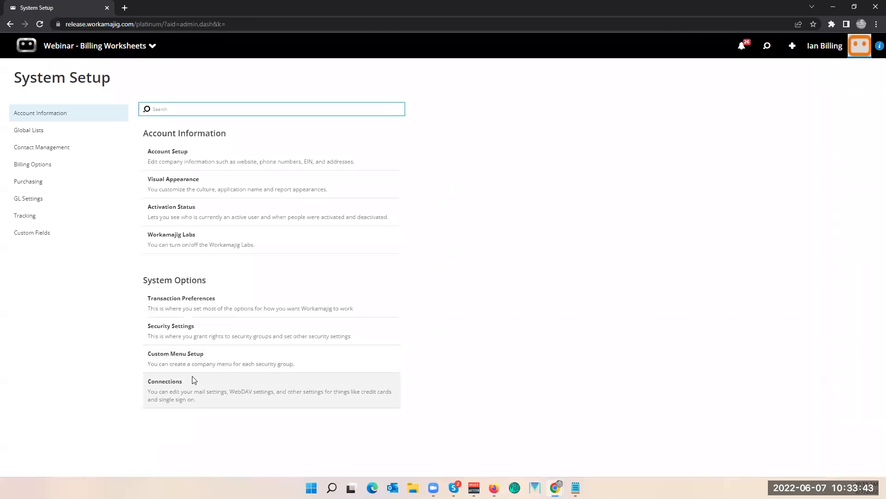
{"action": "left_click", "coordinate": [173, 310]}
{"action": "left_click", "coordinate": [549, 334]}
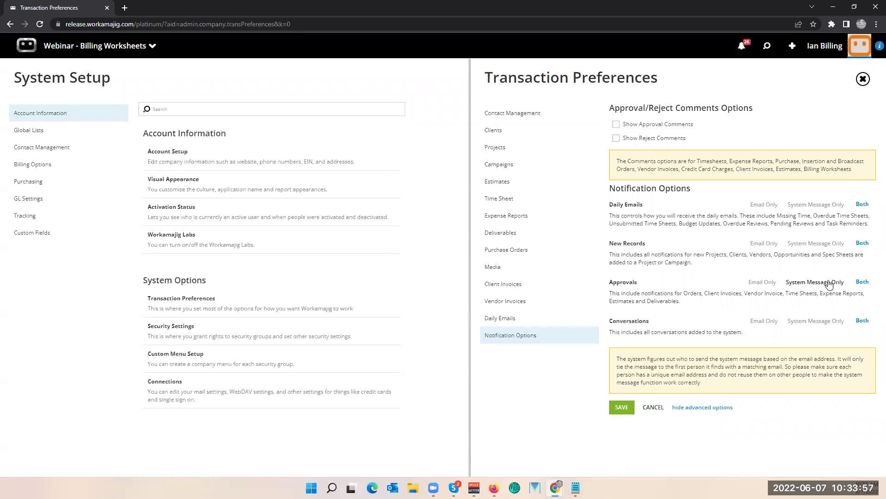
Step: Examine the company default notification settings, including the billing worksheet notifications, and cancel without changes
{"action": "left_click", "coordinate": [742, 46]}
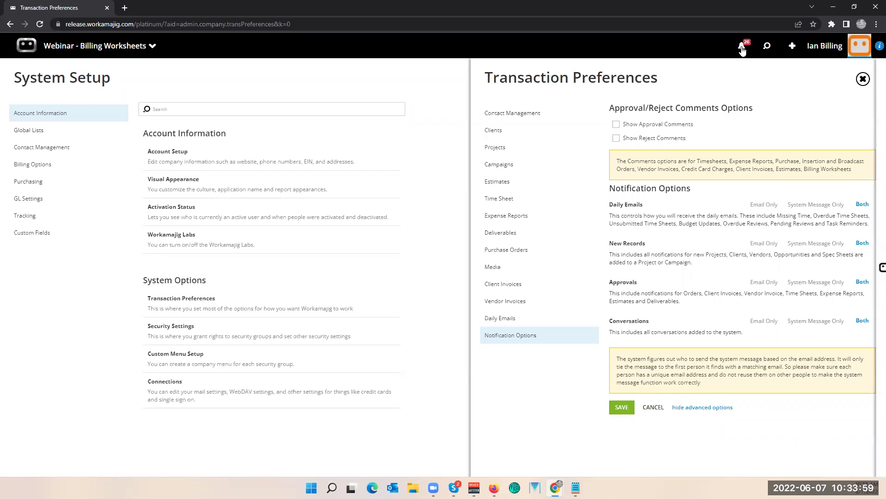
{"action": "left_click", "coordinate": [735, 79]}
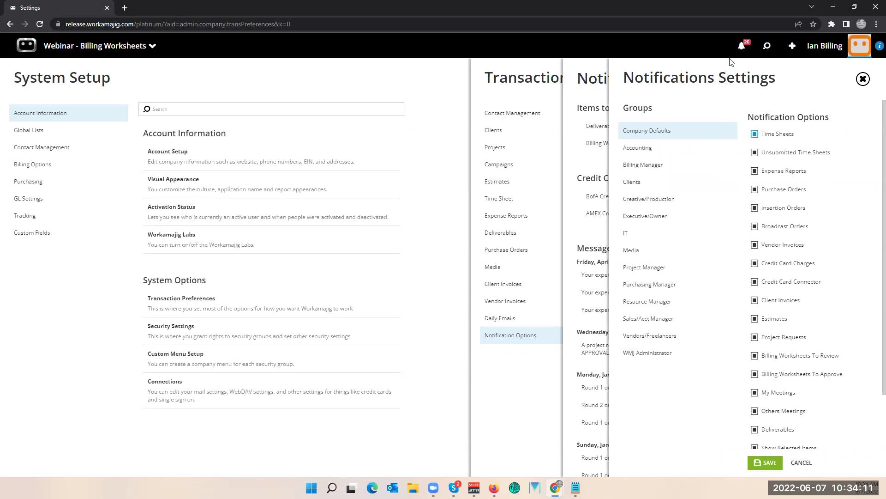
{"action": "left_click", "coordinate": [802, 462]}
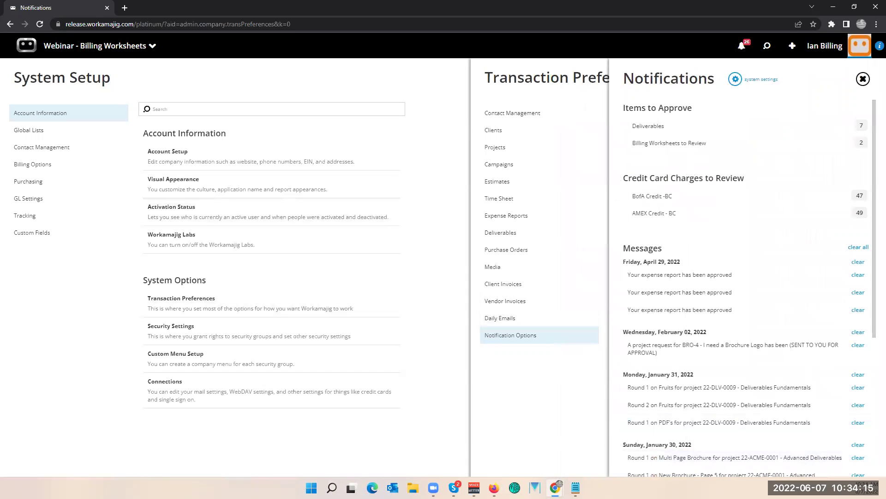
Step: Return to the billing worksheets in review and select the Advanced Deliverables worksheet
{"action": "left_click", "coordinate": [110, 55]}
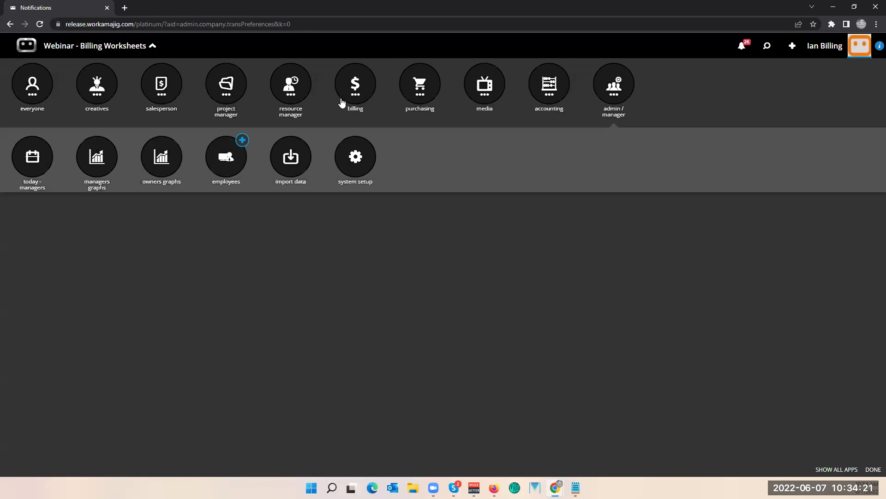
{"action": "left_click", "coordinate": [343, 101]}
{"action": "left_click", "coordinate": [33, 159]}
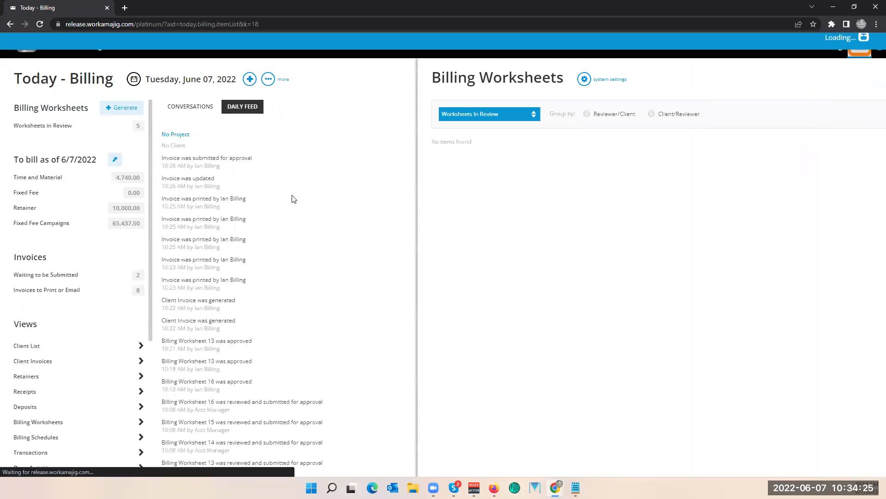
{"action": "left_click", "coordinate": [70, 189]}
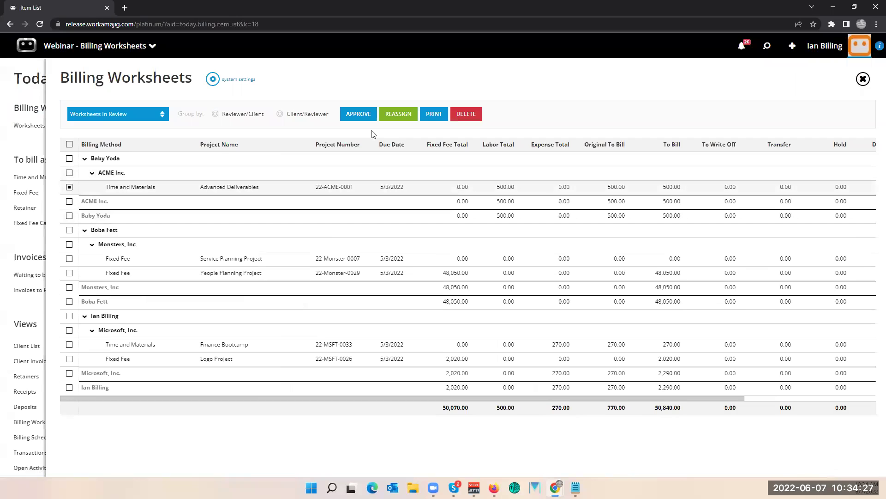